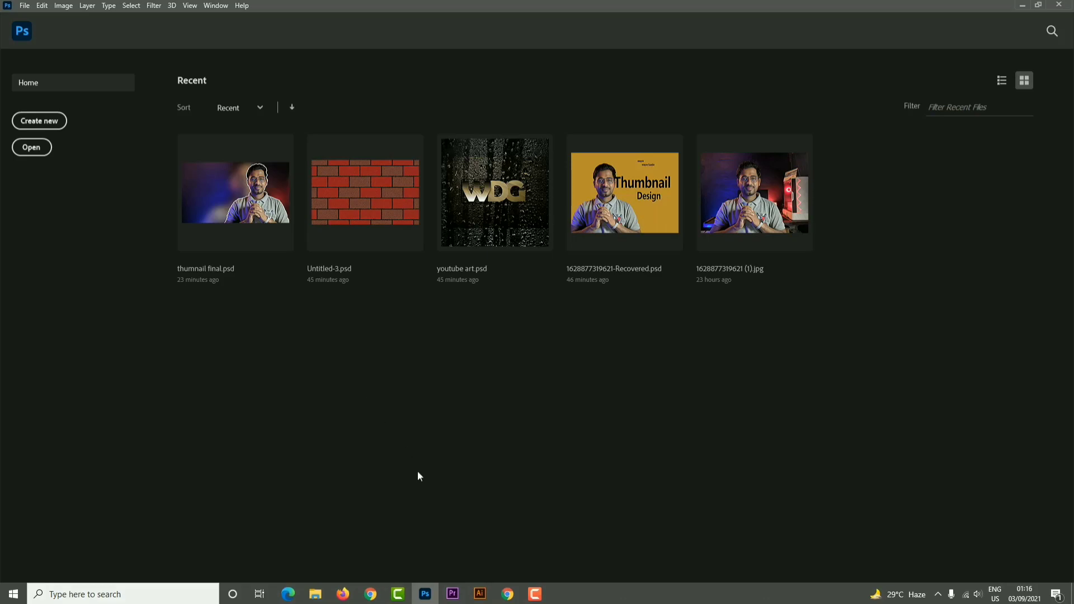
After checking the YouTube thumbnail size, create a 1280 × 720 px Web document named Thumnail.
click(507, 594)
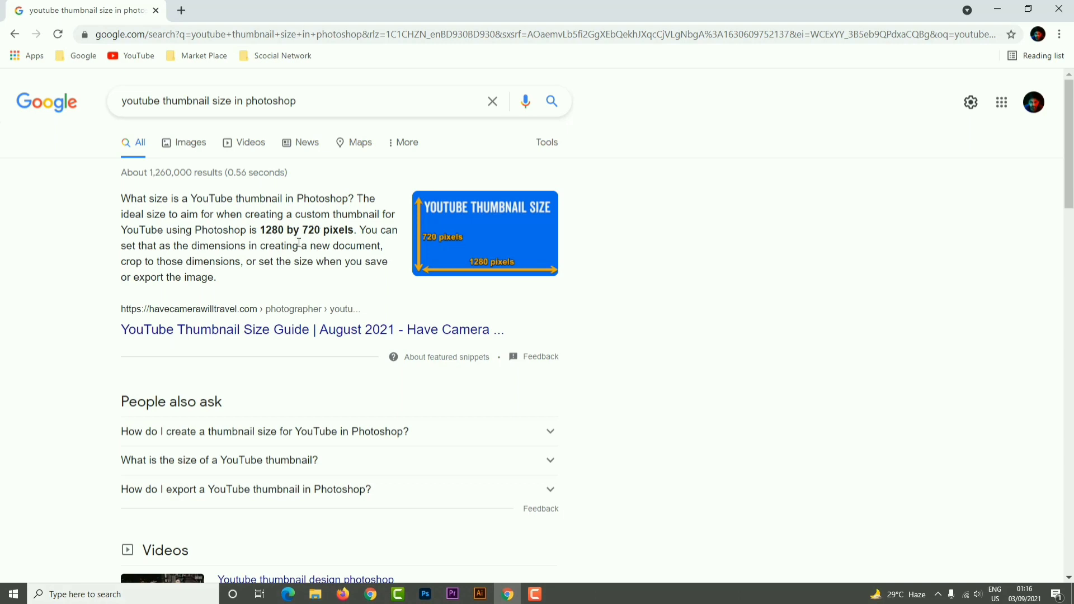
click(426, 594)
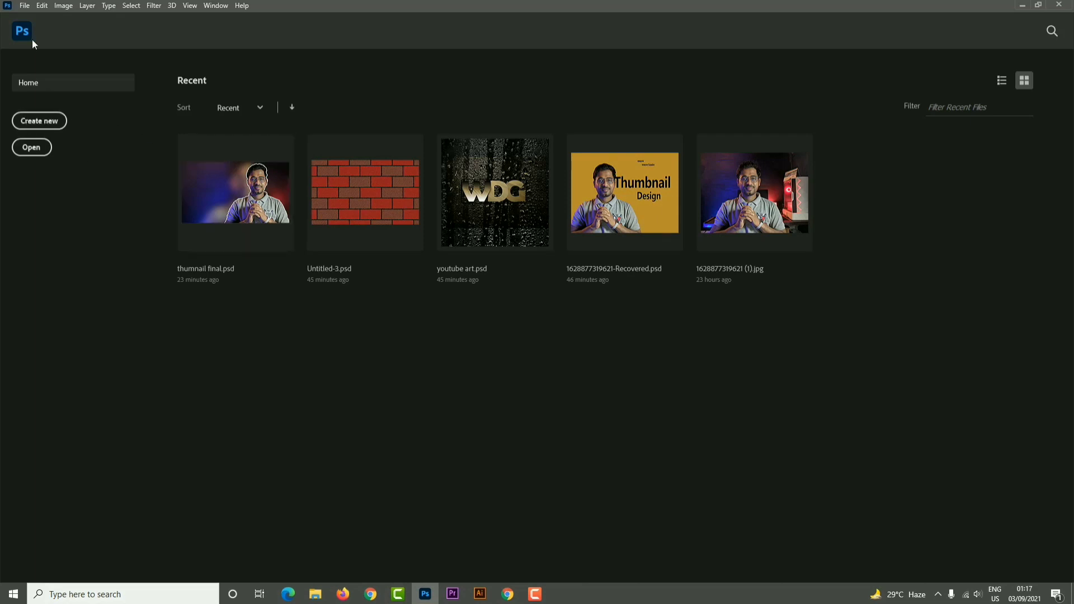
click(24, 6)
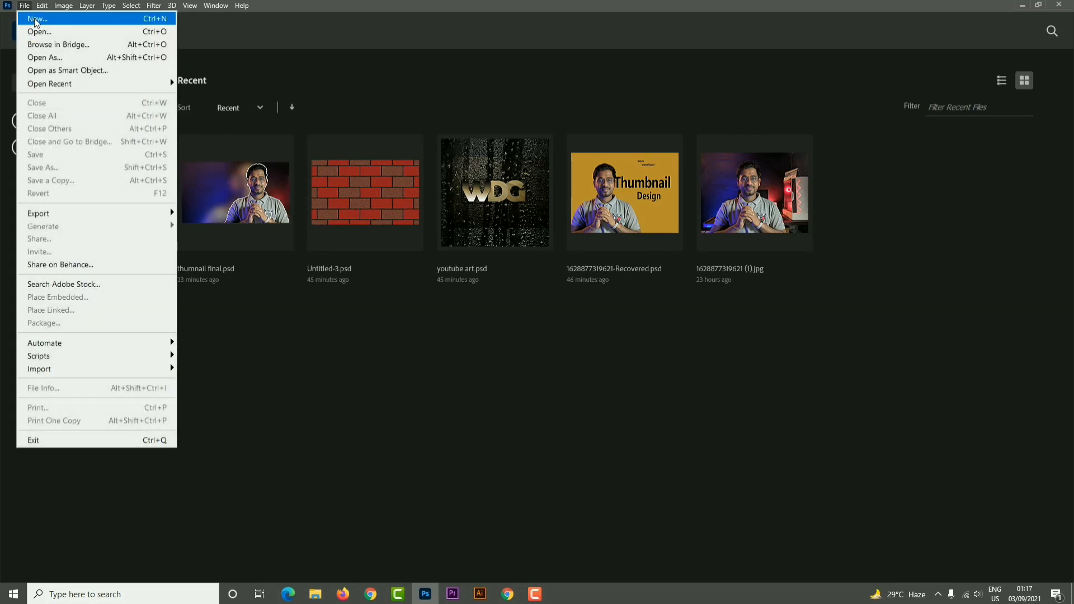
click(34, 20)
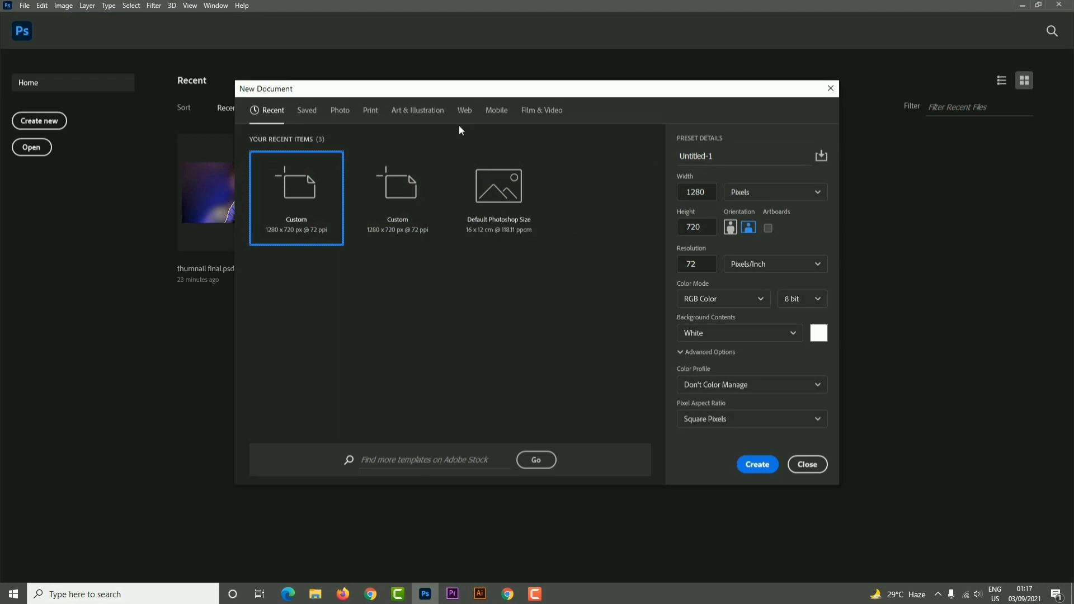
click(464, 110)
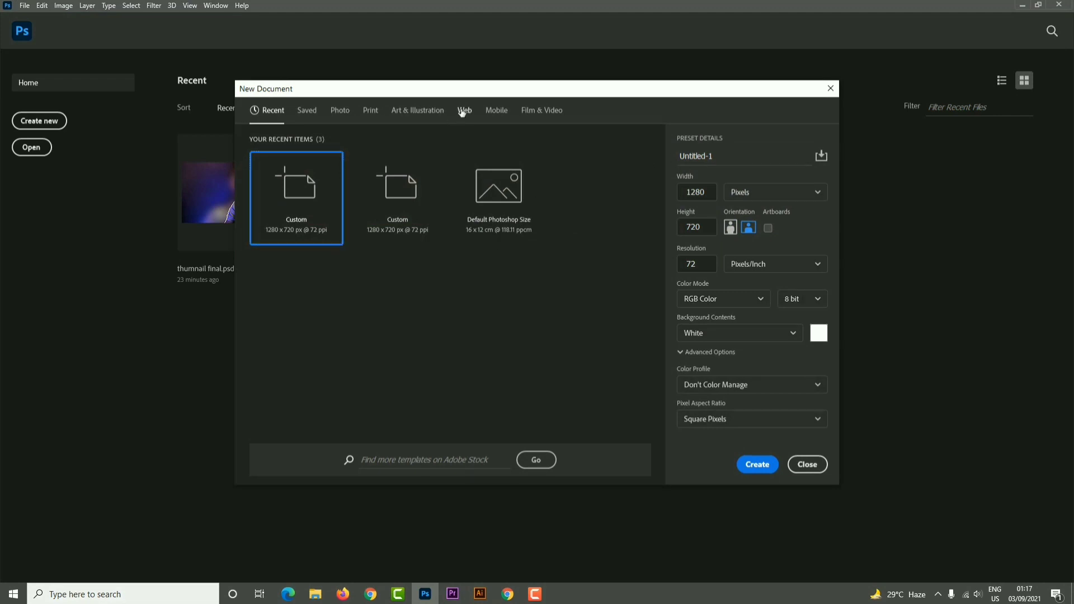
click(706, 155)
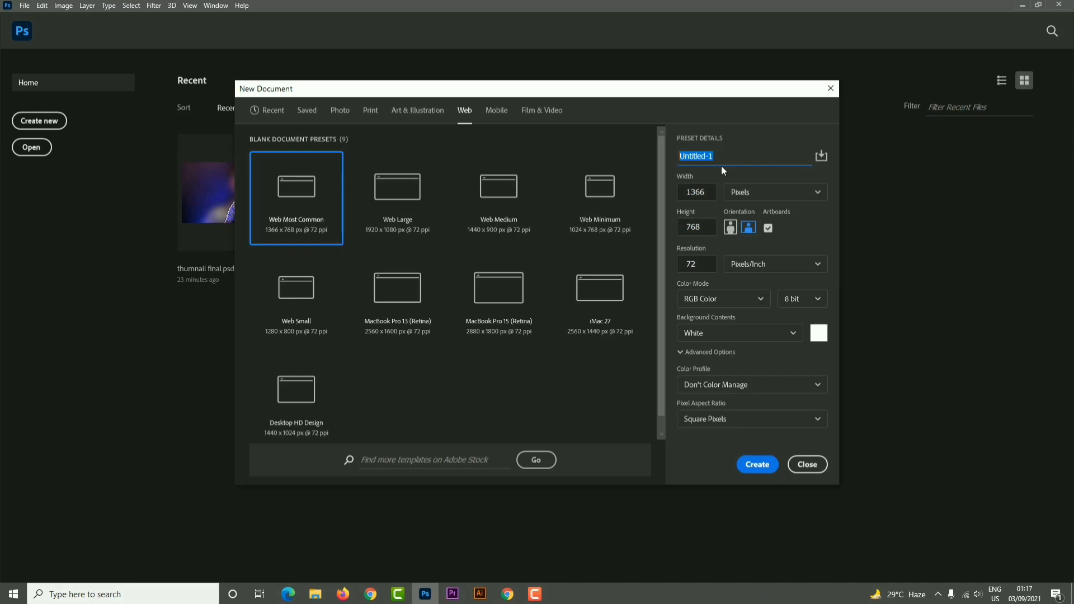
text(Thu)
text(mna)
text(il)
click(706, 193)
text(128)
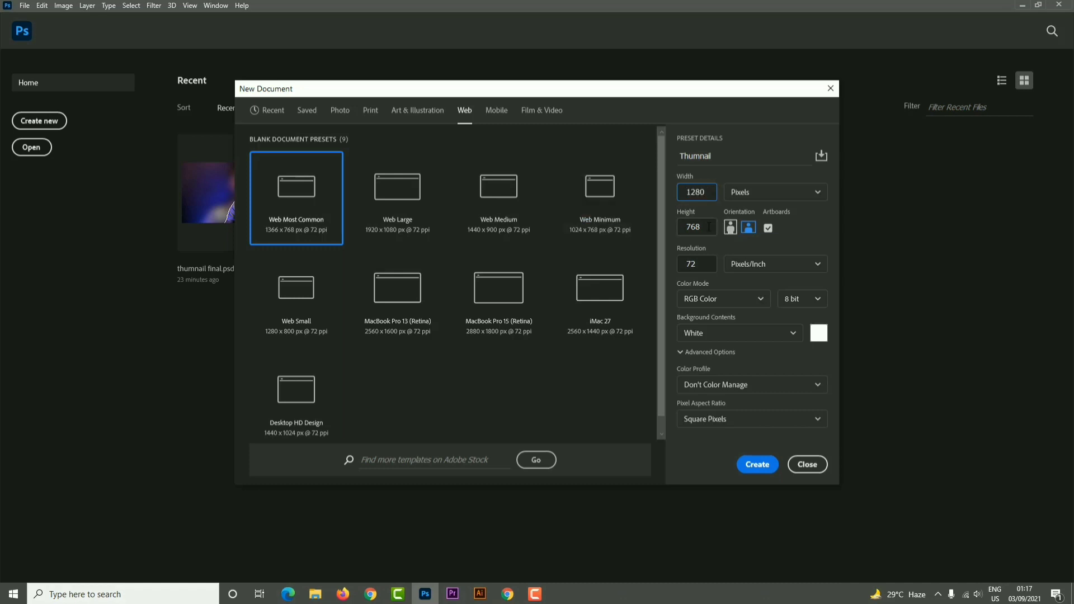
text(0)
key(Tab)
text(720)
click(758, 463)
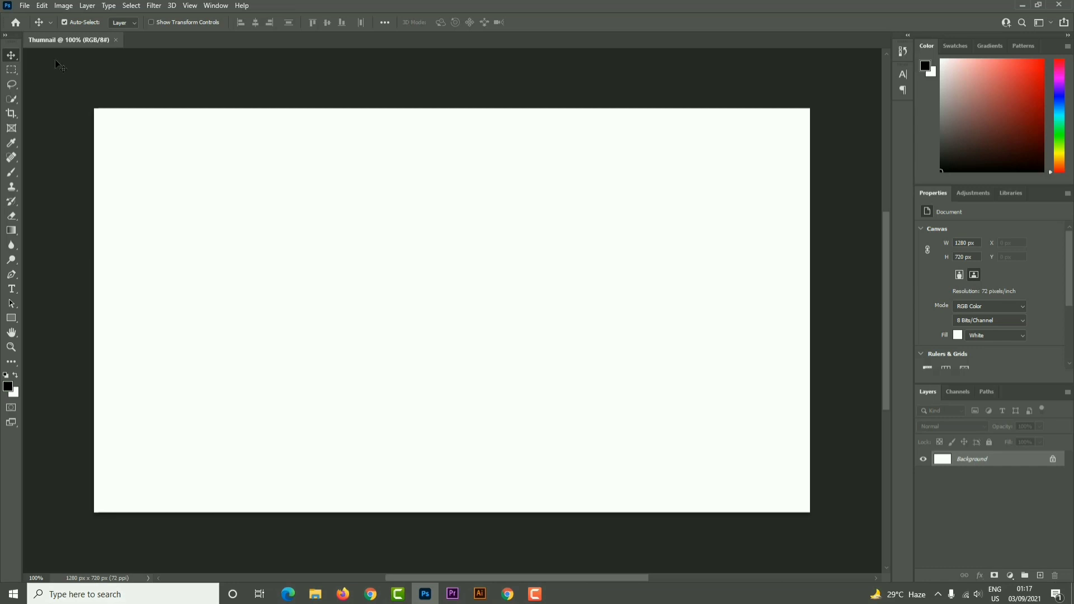
click(24, 5)
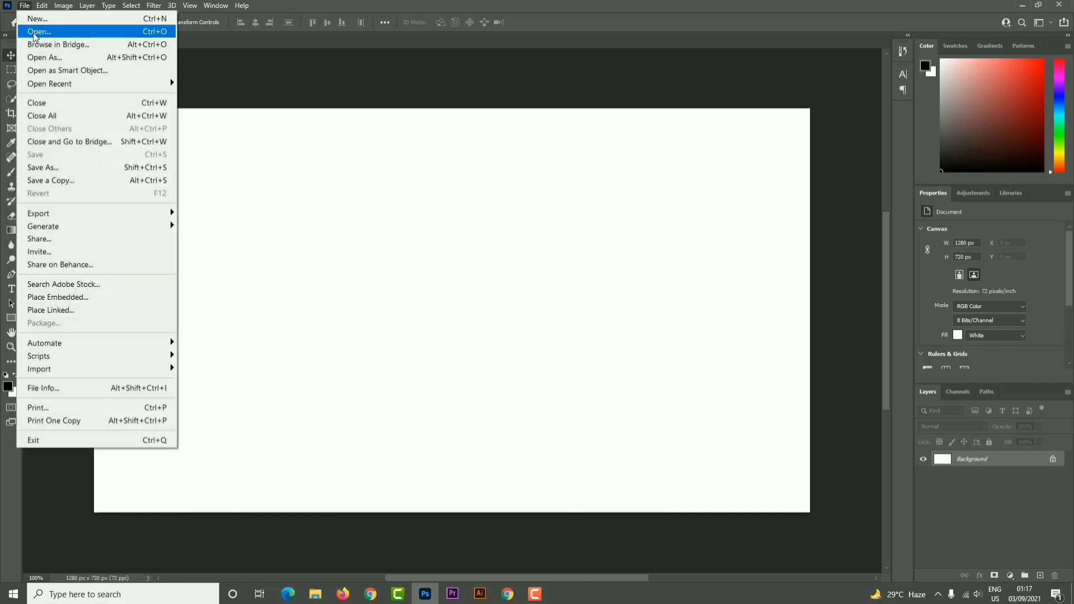
click(33, 34)
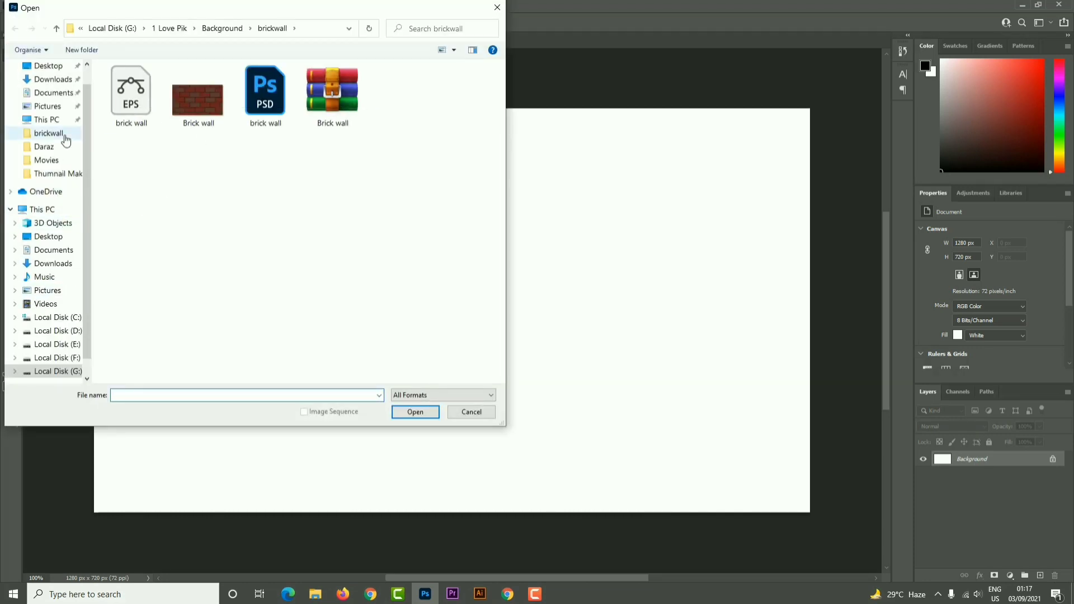
click(57, 67)
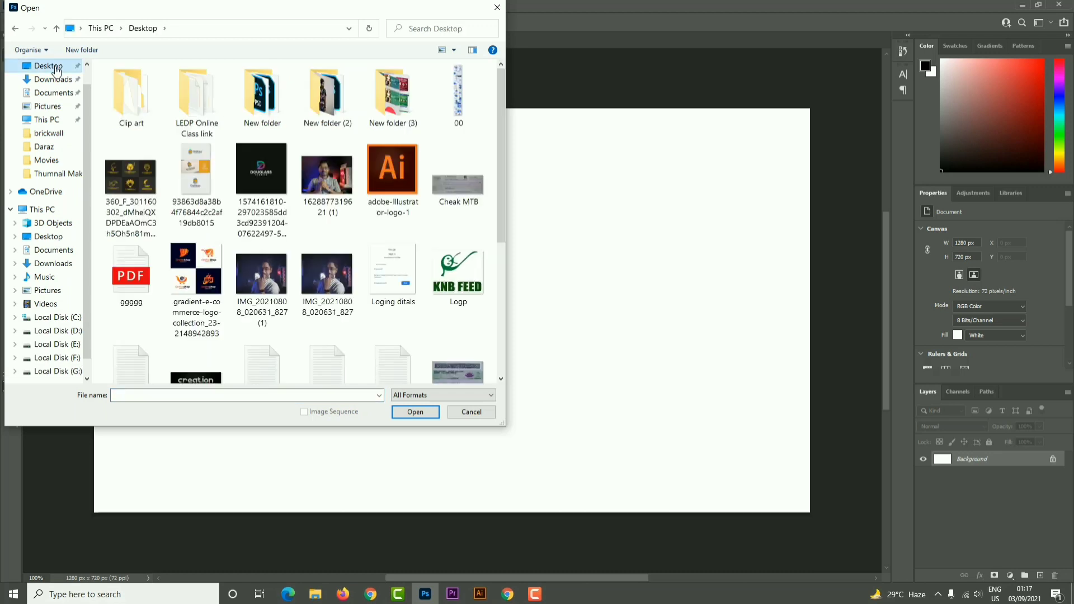
click(333, 203)
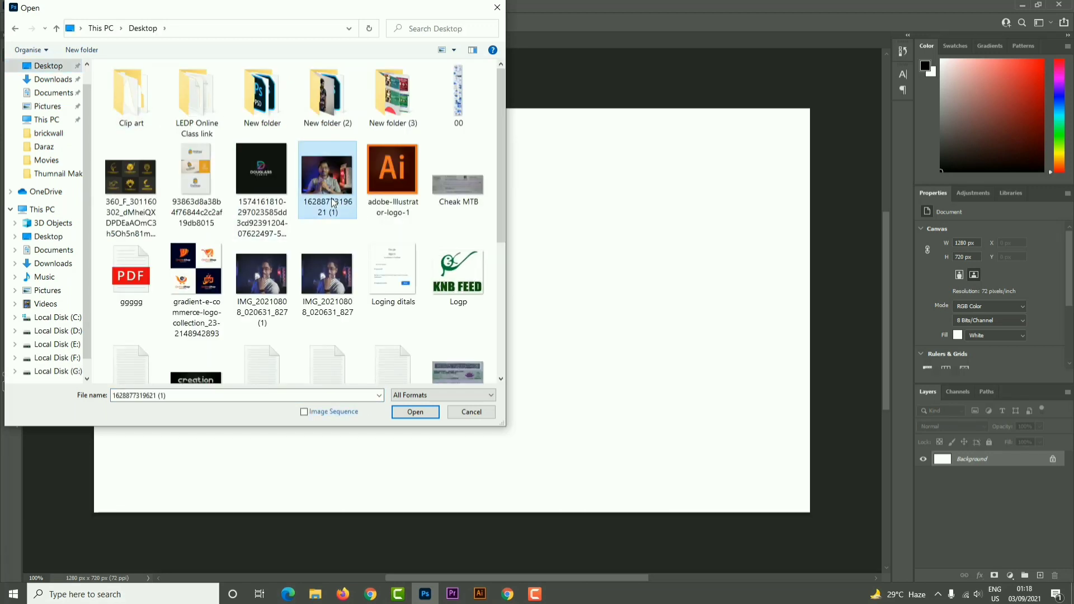
click(409, 414)
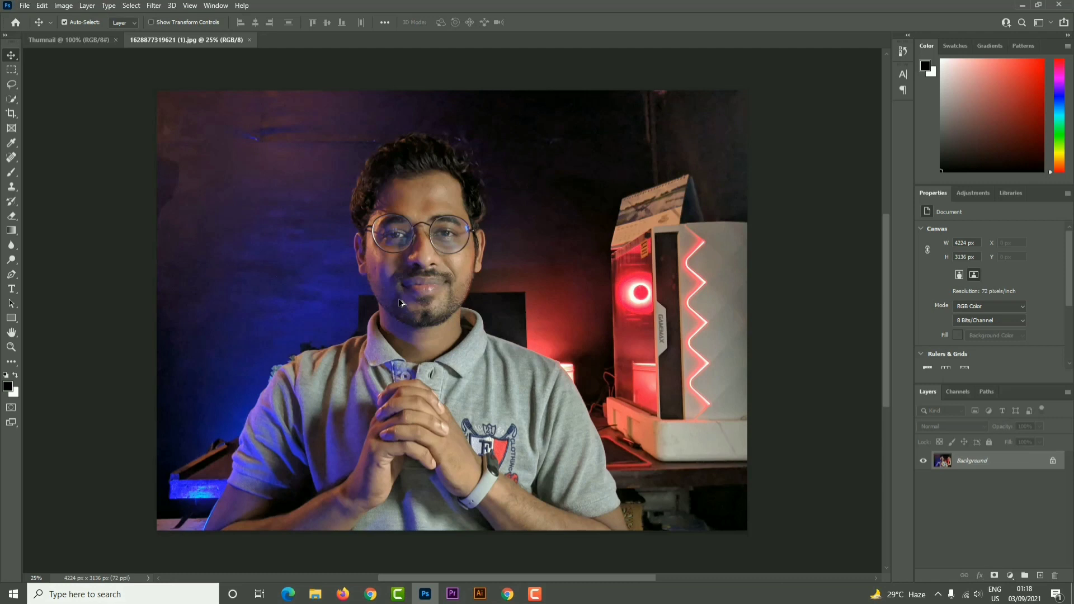
Copy the photo into the Thumnail document and zoom out to see it whole.
mouse_move(402, 303)
mouse_down()
mouse_move(150, 112)
mouse_move(430, 327)
mouse_up()
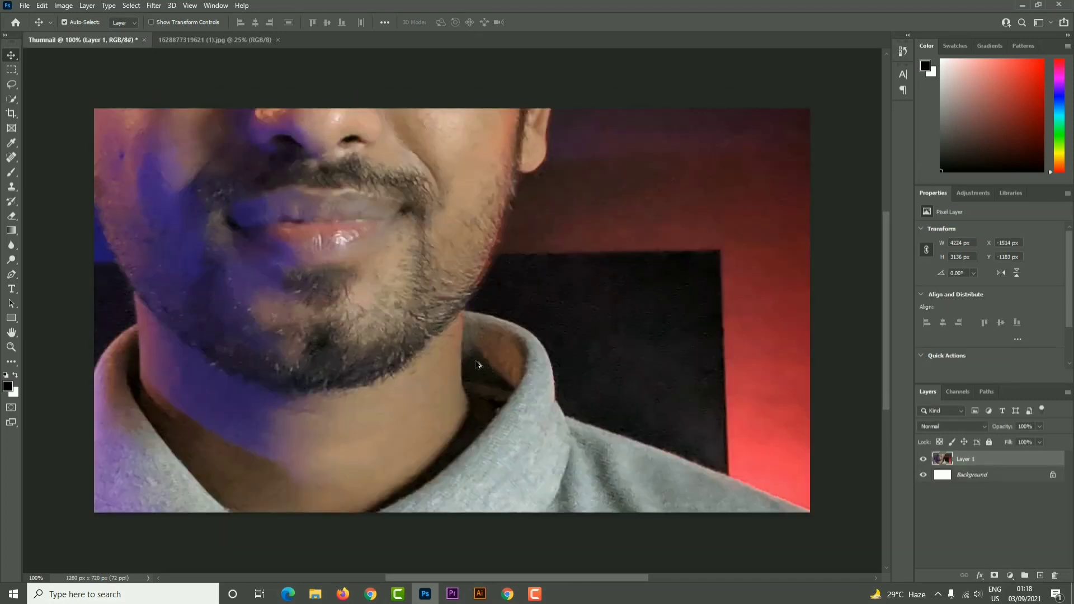
scroll(466, 370, down, 3)
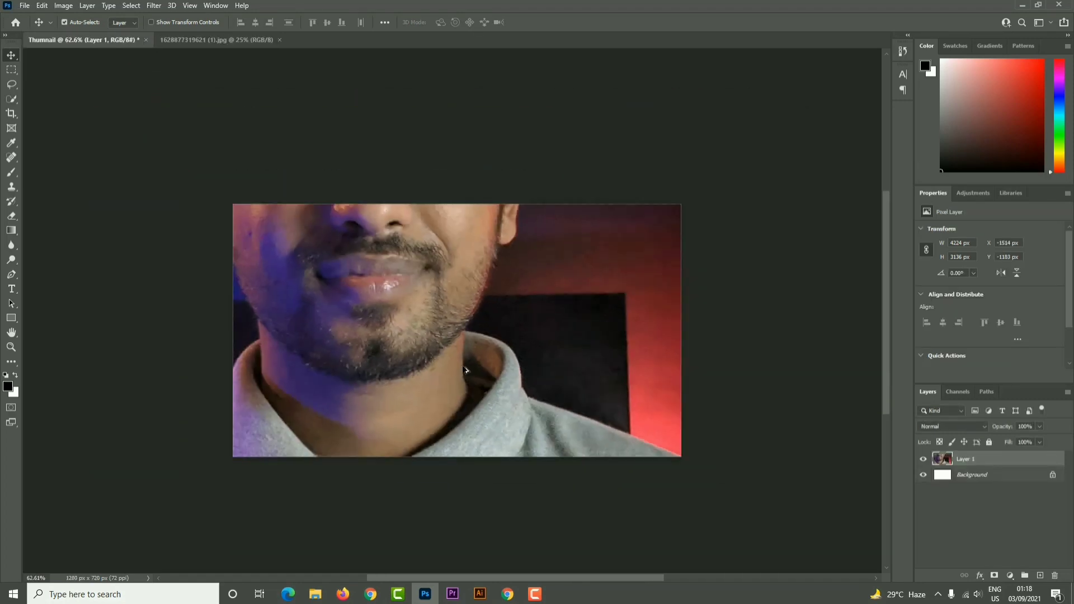
scroll(465, 370, down, 3)
scroll(447, 370, down, 1)
key(ctrl)
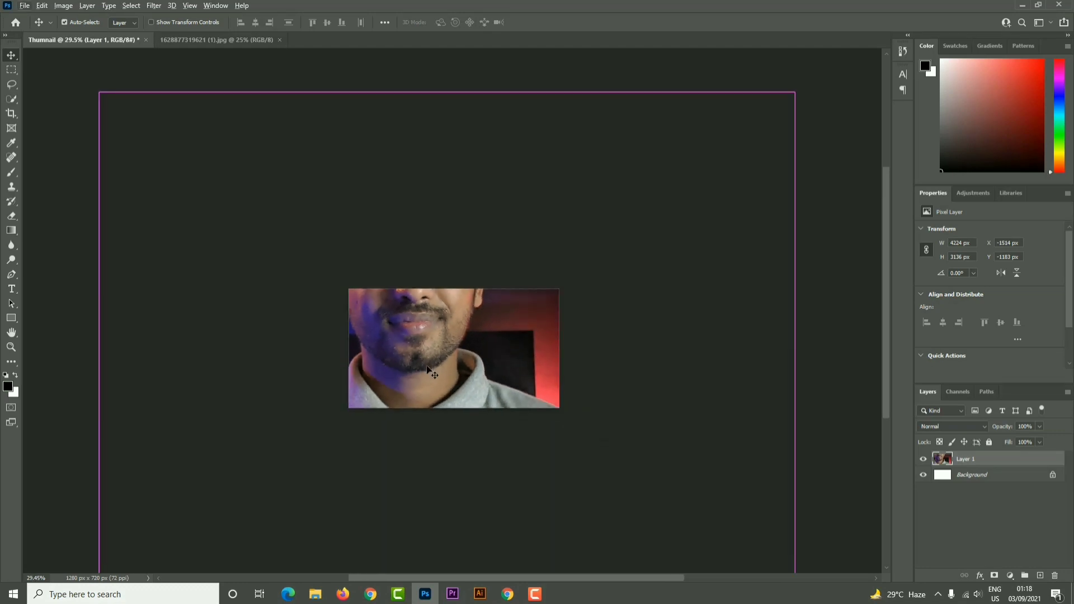
Scale the photo layer down so it fills the Thumnail canvas.
key(ctrl+t)
scroll(436, 373, down, 1)
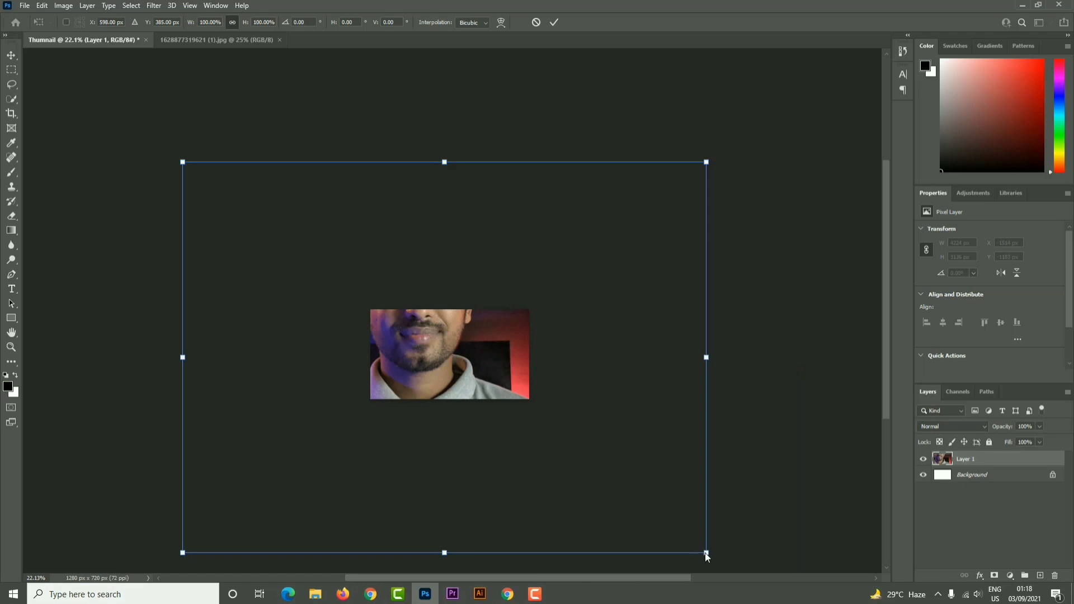
mouse_move(706, 553)
mouse_down()
mouse_move(494, 393)
mouse_move(666, 514)
mouse_move(547, 423)
mouse_up()
drag(448, 352, 464, 373)
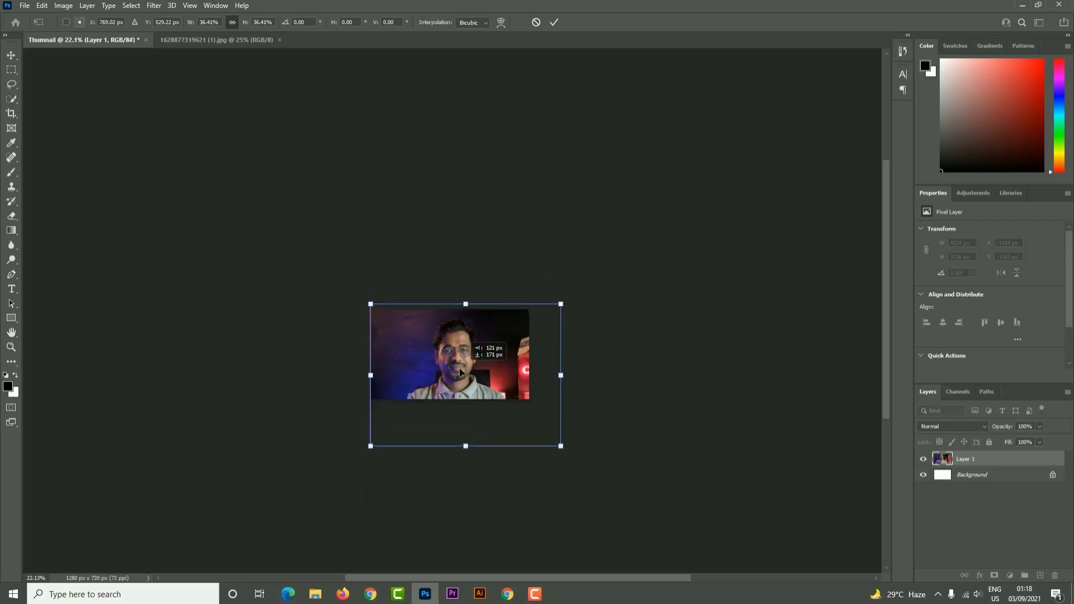
mouse_move(563, 446)
mouse_down()
mouse_move(663, 518)
mouse_move(652, 536)
mouse_move(649, 511)
mouse_up()
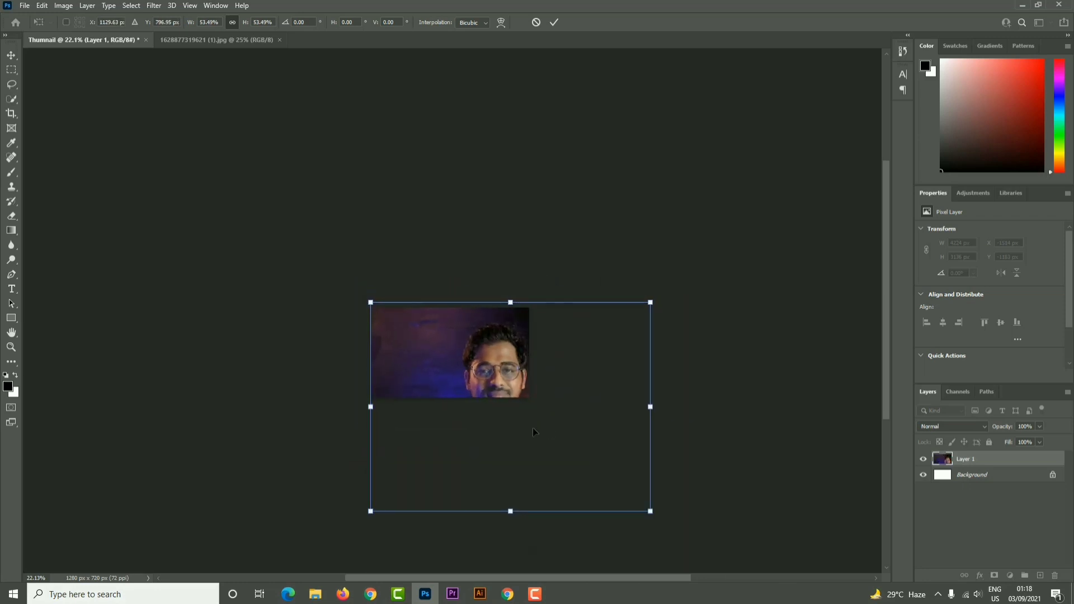
drag(549, 429, 513, 411)
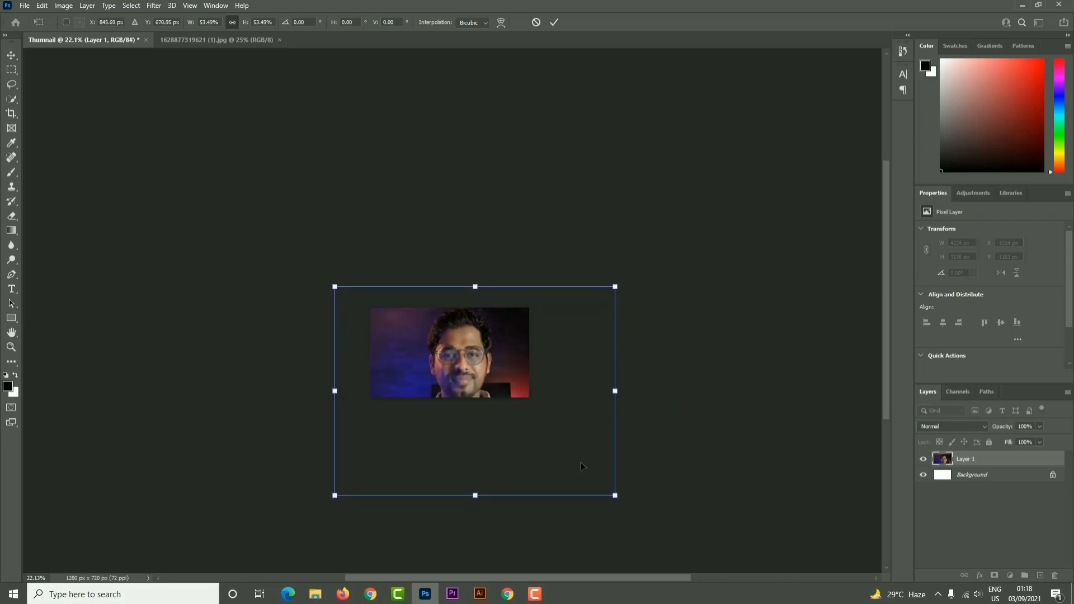
click(556, 23)
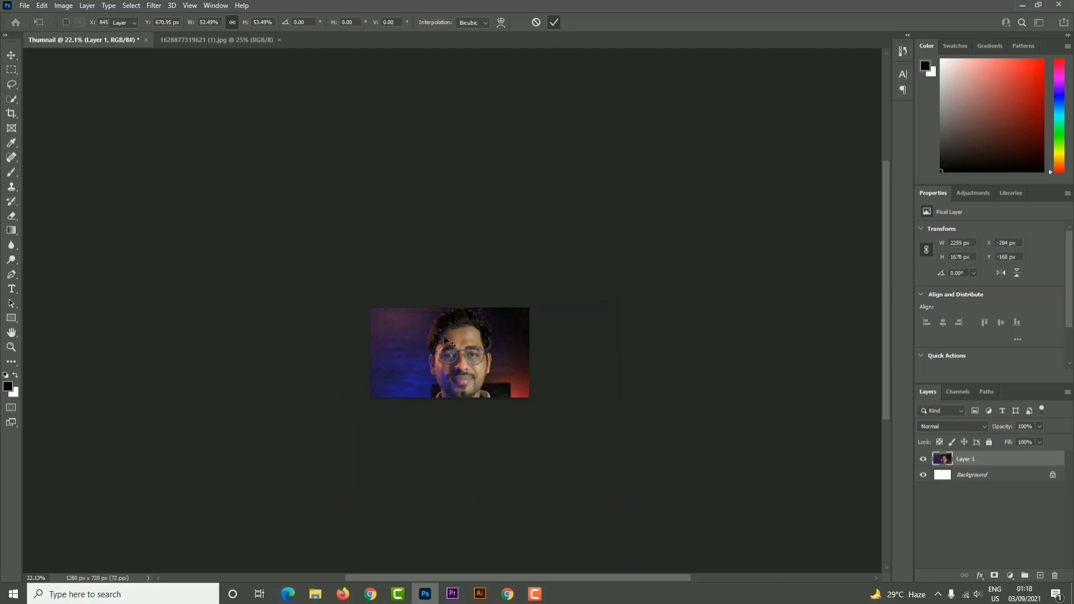
scroll(439, 384, up, 3)
scroll(439, 384, up, 1)
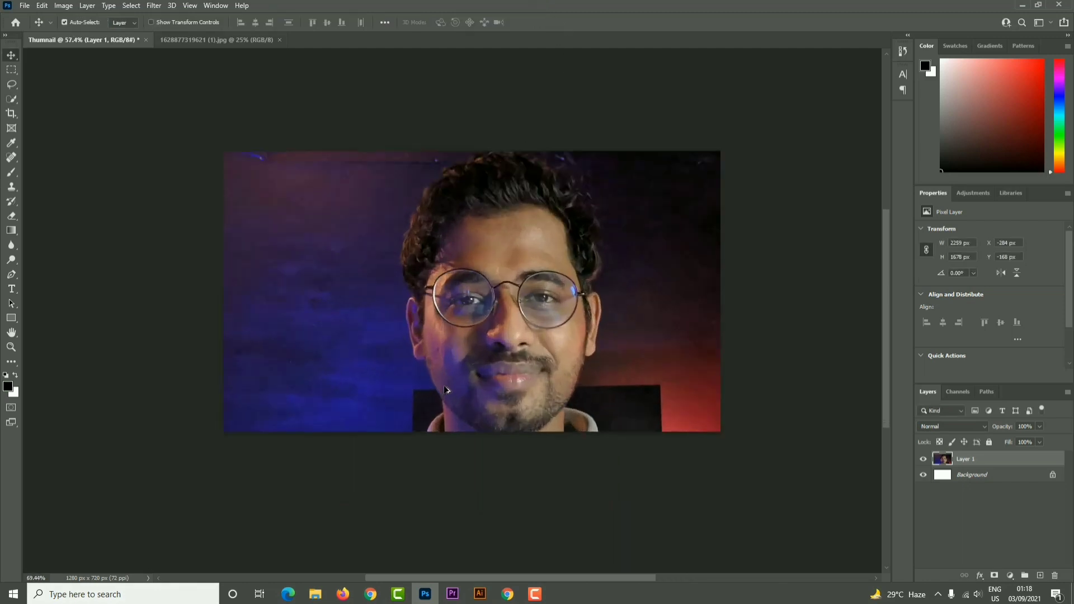
scroll(439, 384, up, 1)
scroll(439, 384, up, 1)
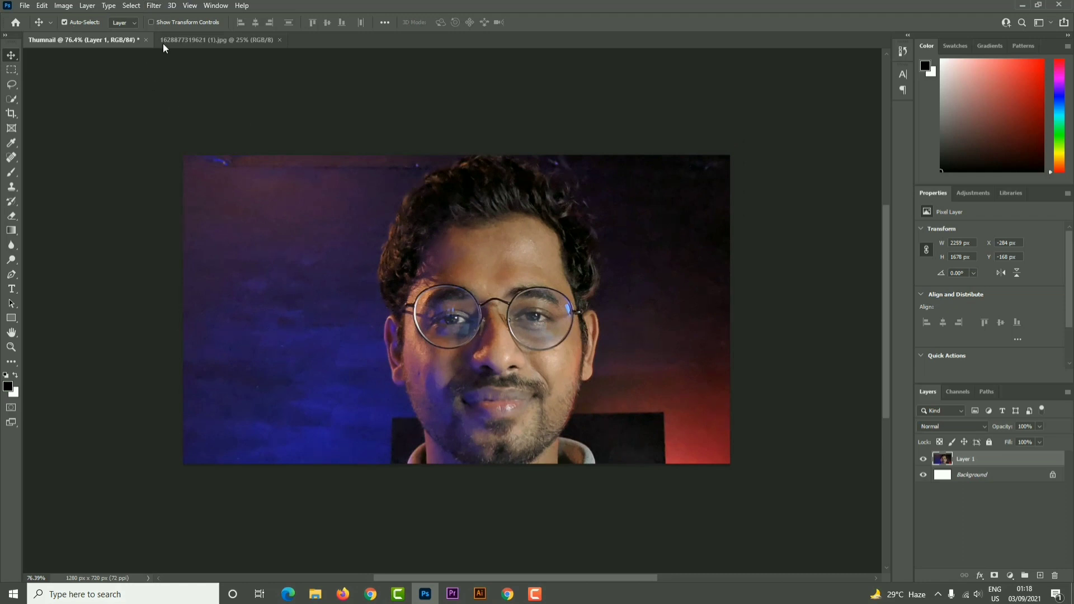
Apply a strong Gaussian Blur to Layer 1, then return to the original photo's tab.
click(154, 6)
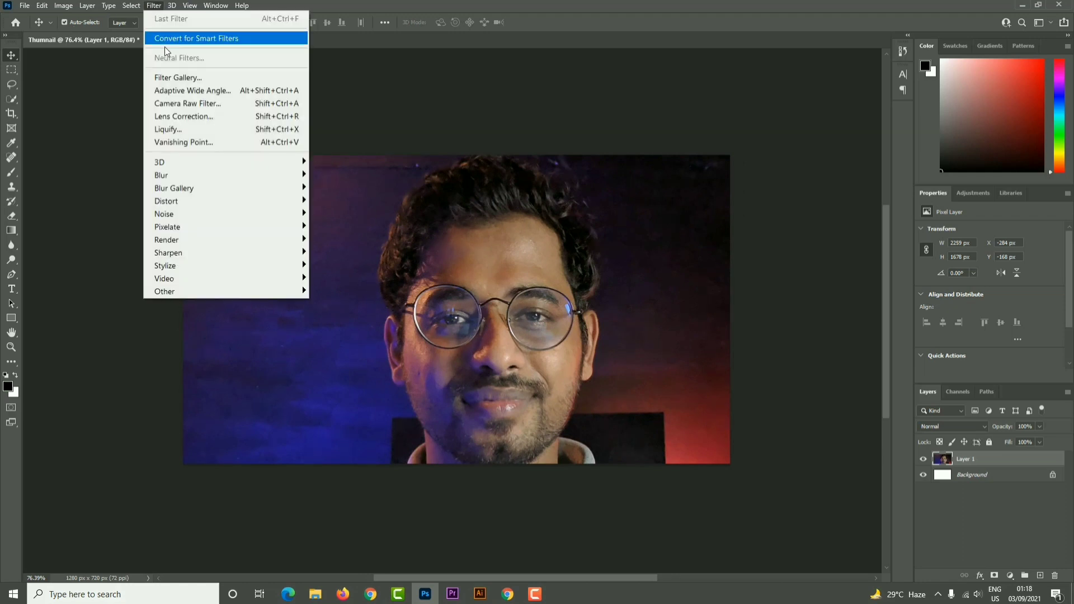
mouse_move(161, 175)
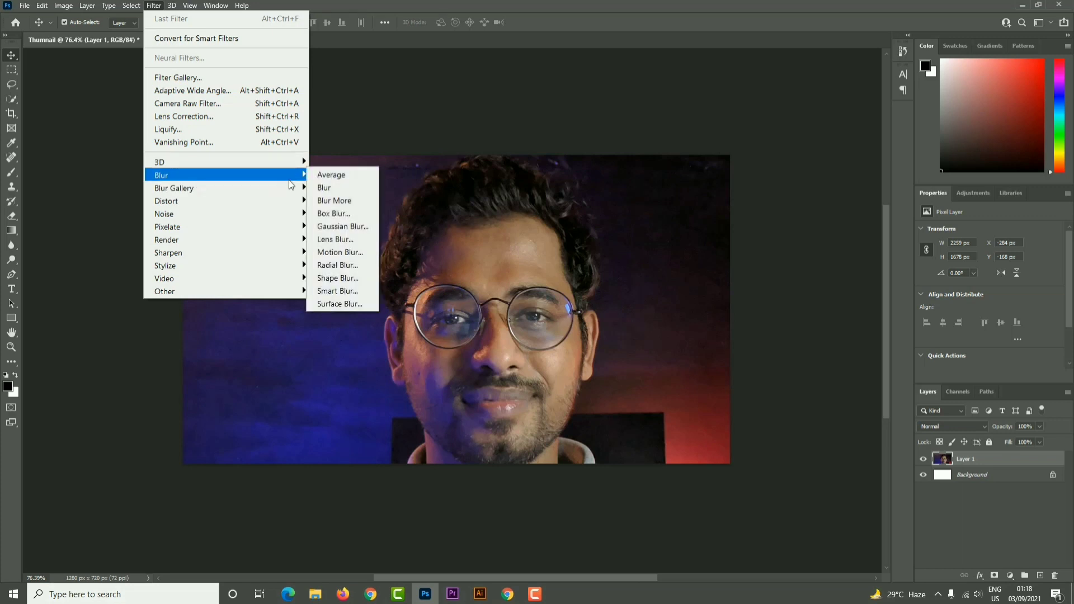
click(342, 227)
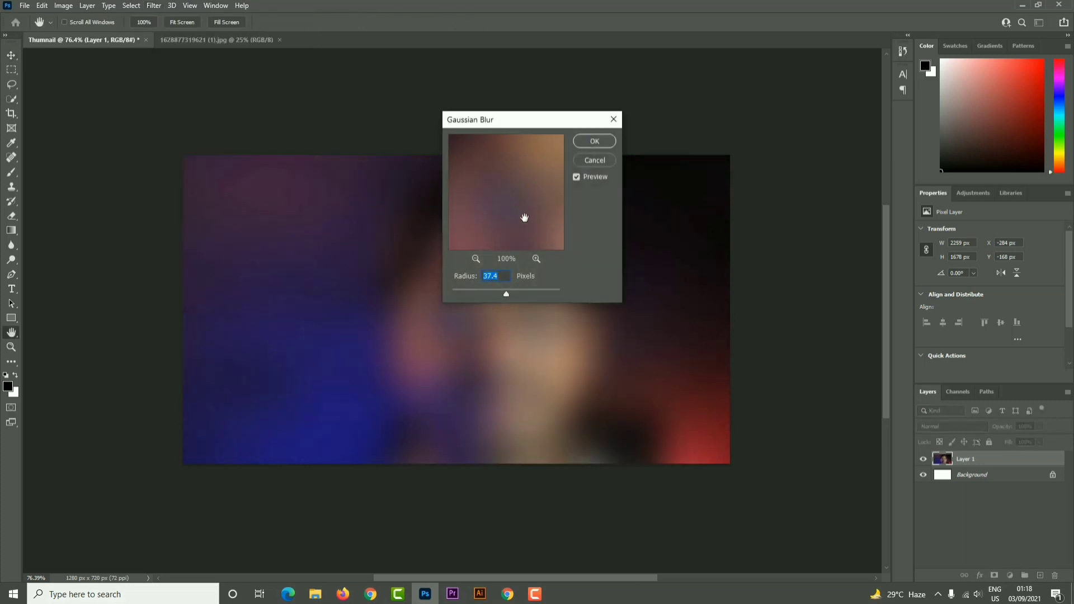
drag(502, 292, 508, 291)
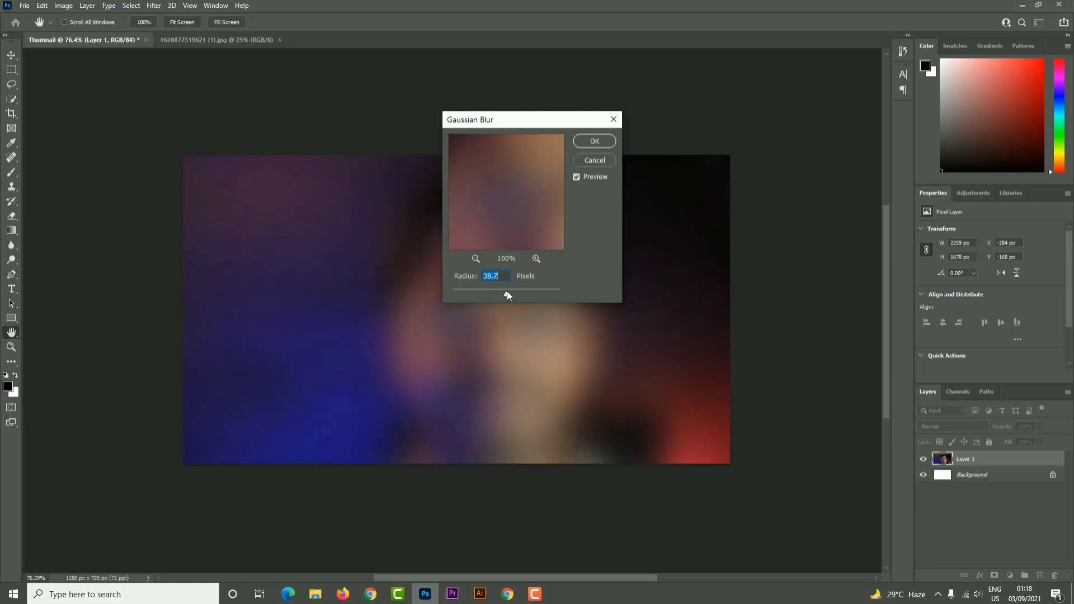
click(595, 142)
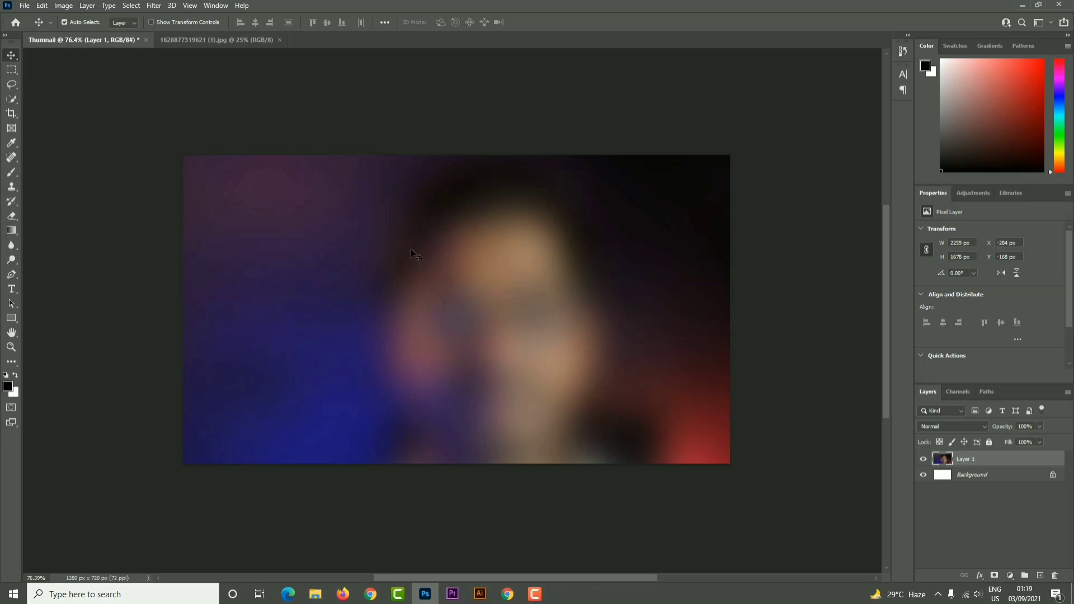
key(ctrl+Tab)
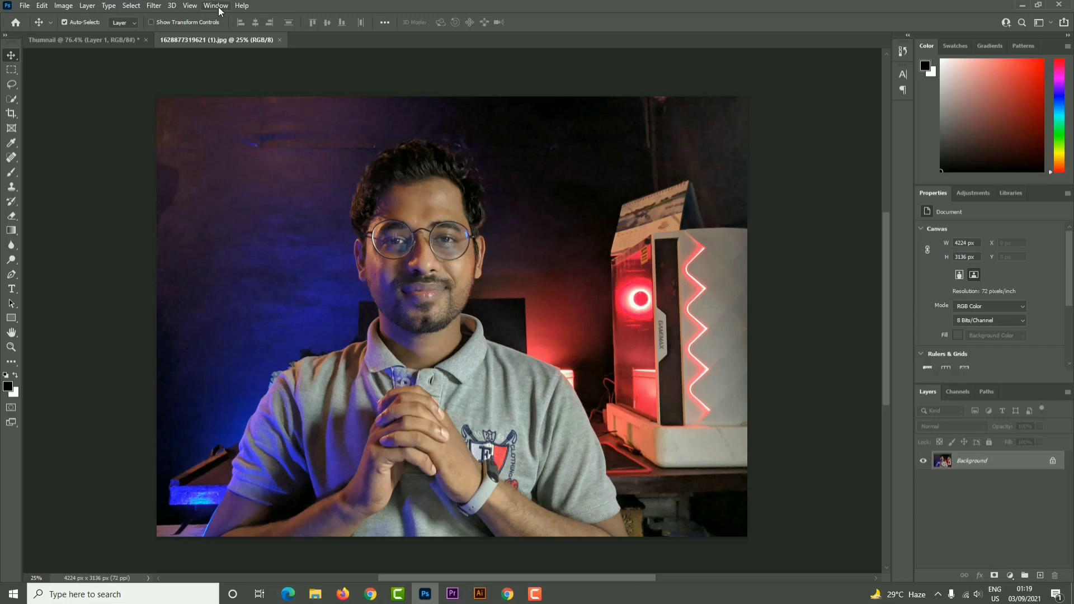
Apply Camera Raw: Exposure +0.35, Contrast +3, Highlights -21, Shadows -16, Saturation -4.
click(153, 6)
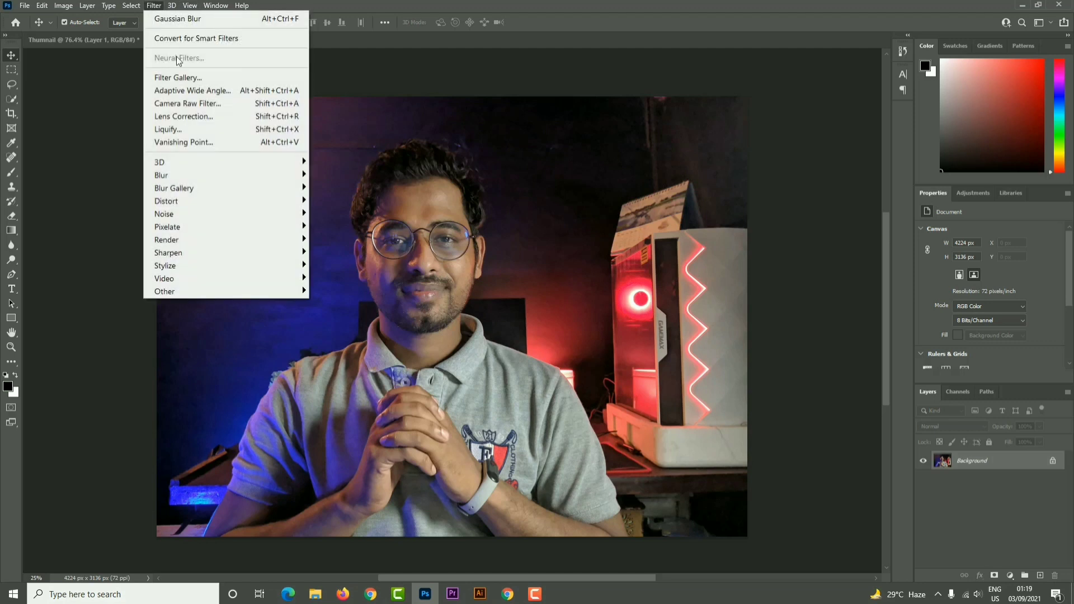
click(200, 106)
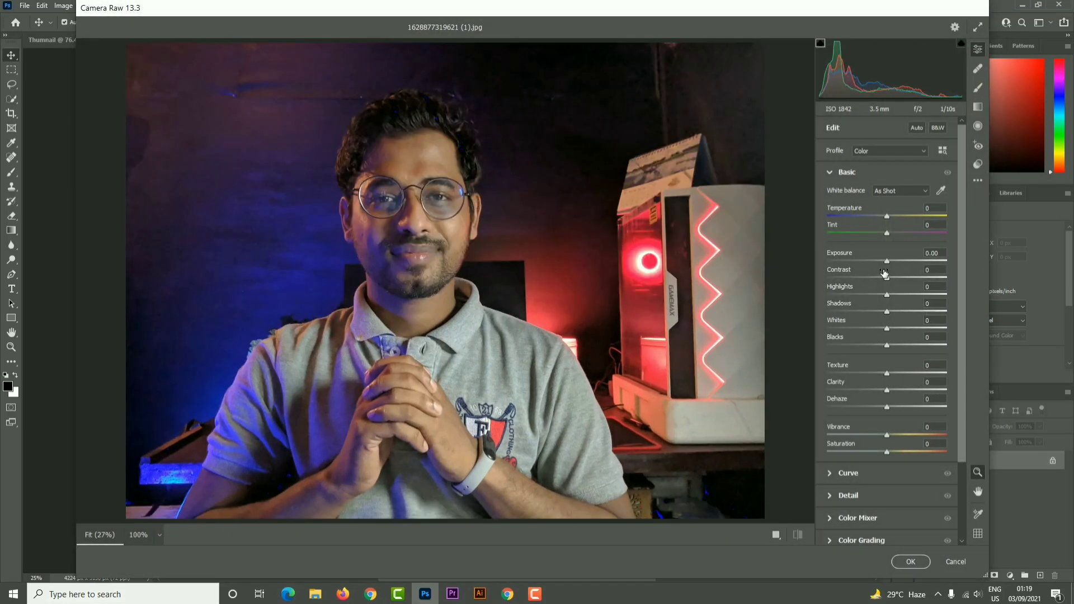
drag(877, 264, 894, 263)
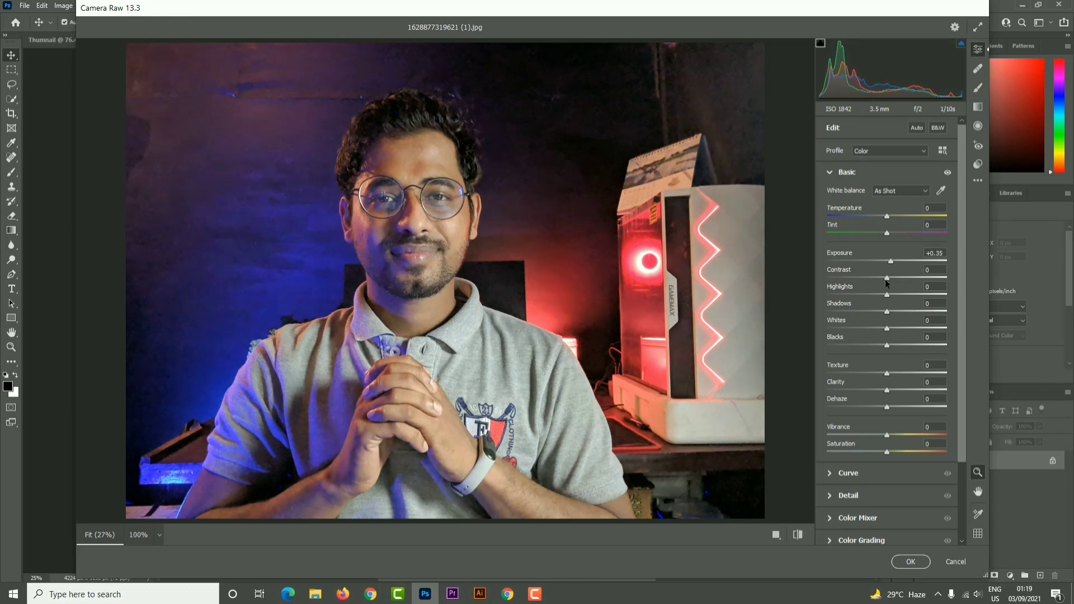
mouse_move(887, 278)
mouse_down()
mouse_move(866, 298)
mouse_move(898, 311)
mouse_move(879, 313)
mouse_up()
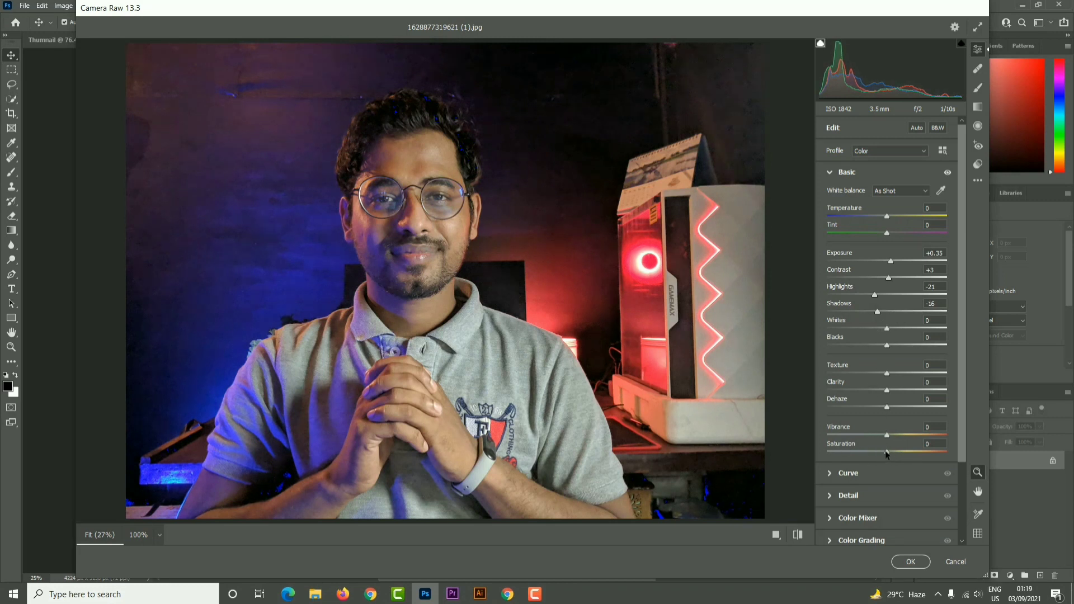
drag(886, 452, 885, 452)
click(909, 562)
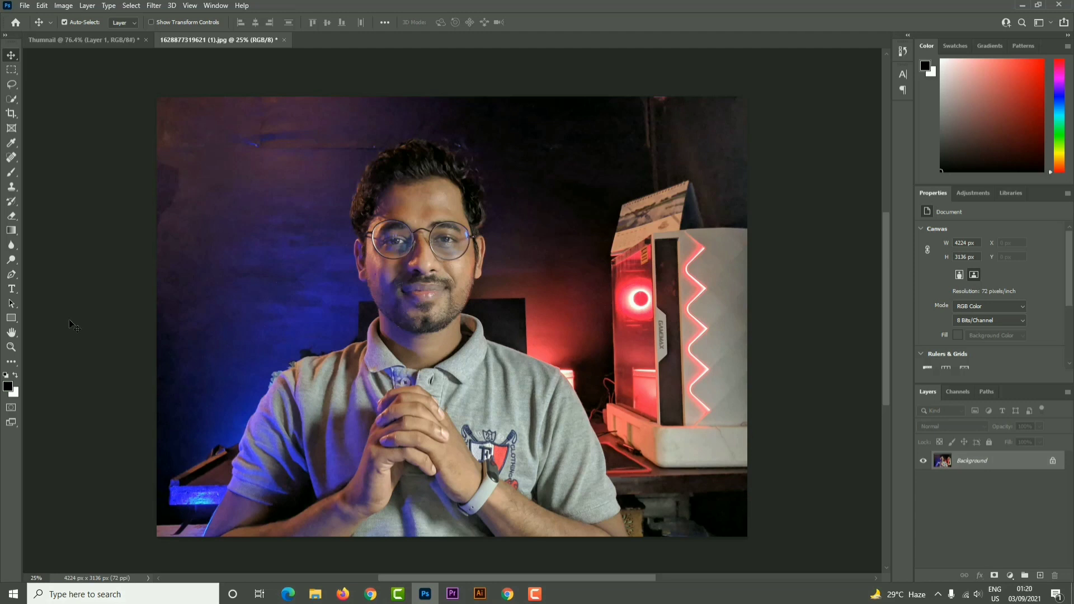
With the Quick Selection tool, select the man's hair and upper face.
click(12, 274)
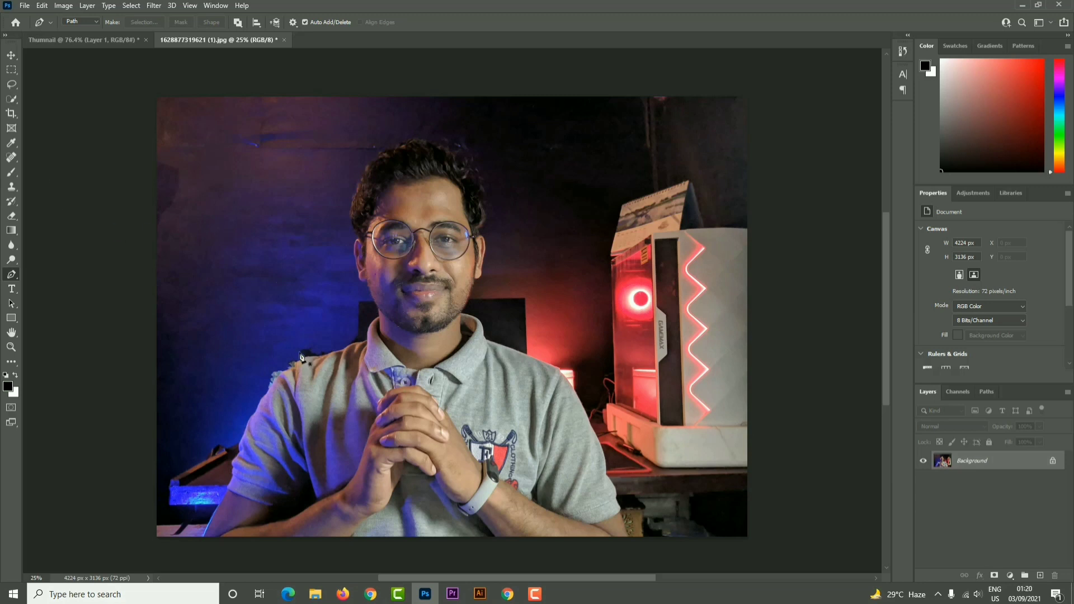
click(13, 99)
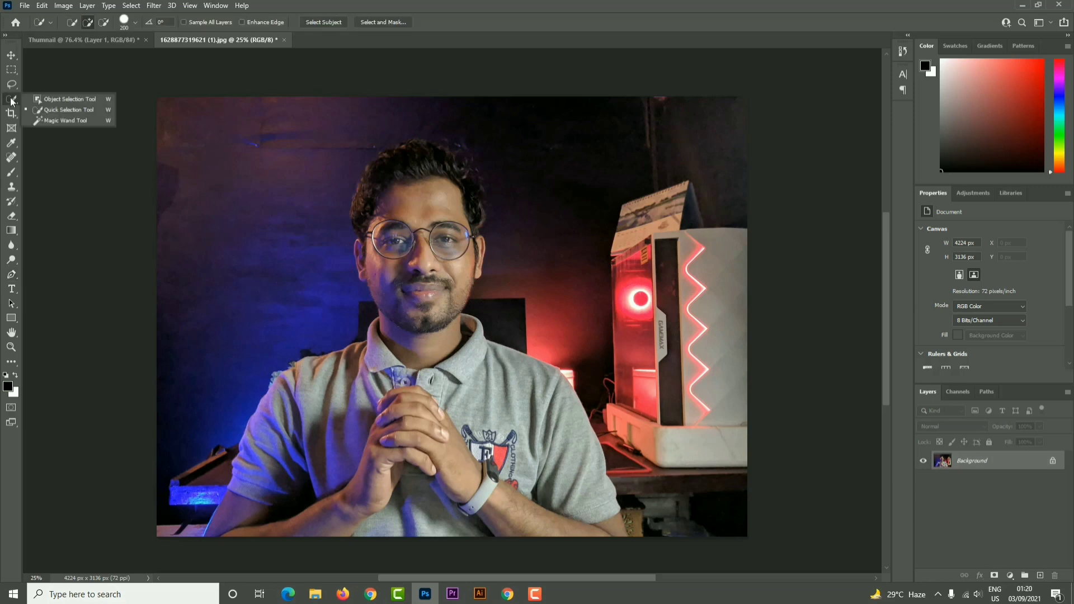
click(63, 110)
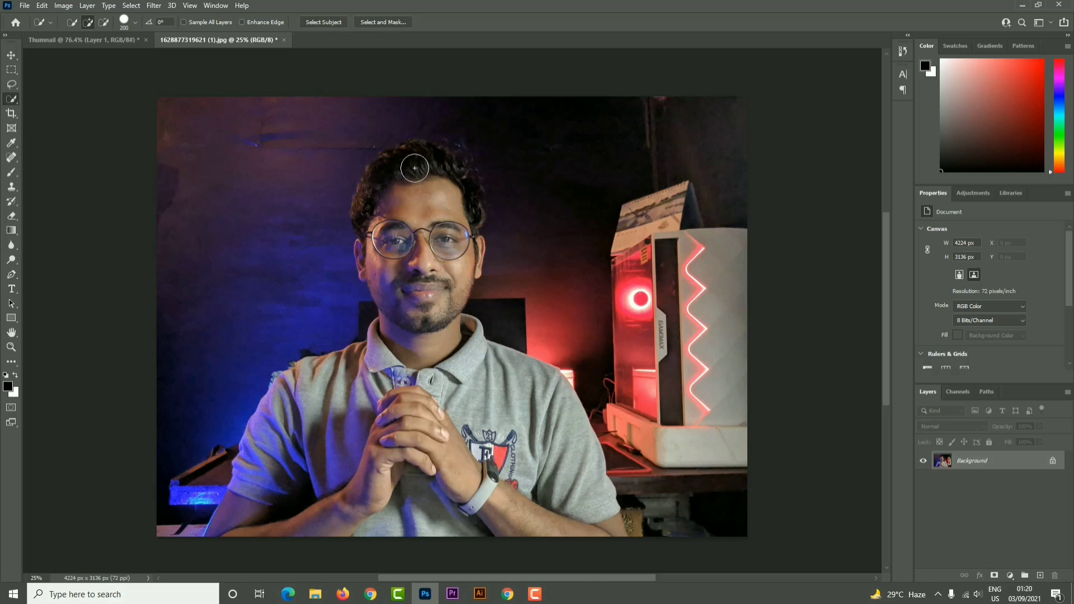
mouse_move(419, 165)
mouse_down()
mouse_move(428, 261)
mouse_move(294, 472)
mouse_move(438, 376)
mouse_move(526, 470)
mouse_up()
scroll(378, 258, up, 1)
scroll(378, 257, up, 3)
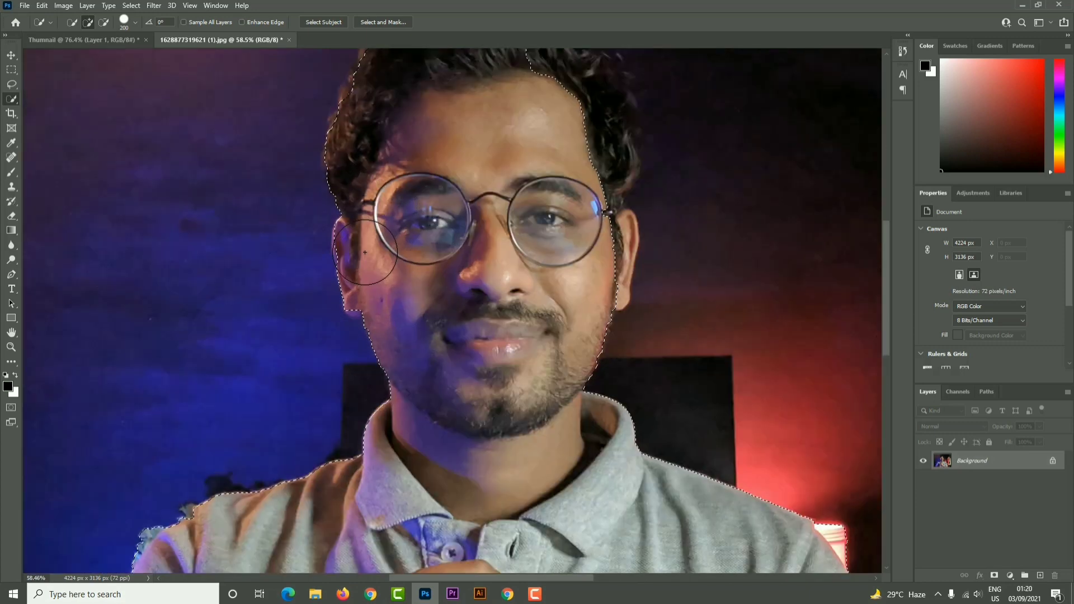
scroll(378, 258, down, 2)
Using a smaller brush, add the remaining hair, shirt and hands, and Alt-subtract stray background.
key(bracketleft)
key(bracketleft)
key(bracketleft)
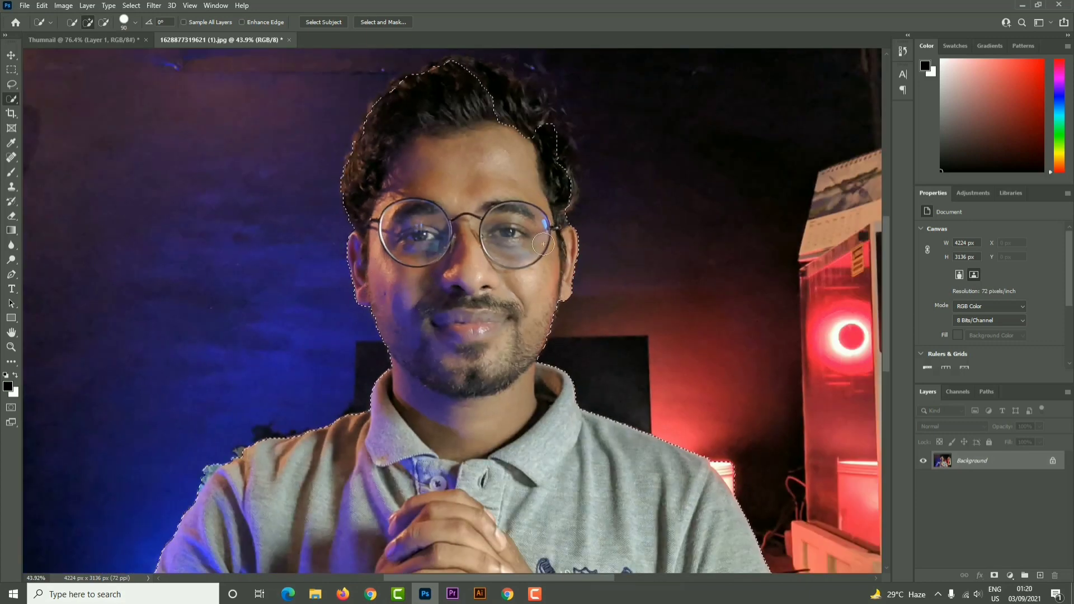
mouse_move(563, 207)
mouse_down()
mouse_move(511, 79)
mouse_move(469, 73)
mouse_up()
scroll(463, 84, up, 1)
drag(392, 473, 536, 242)
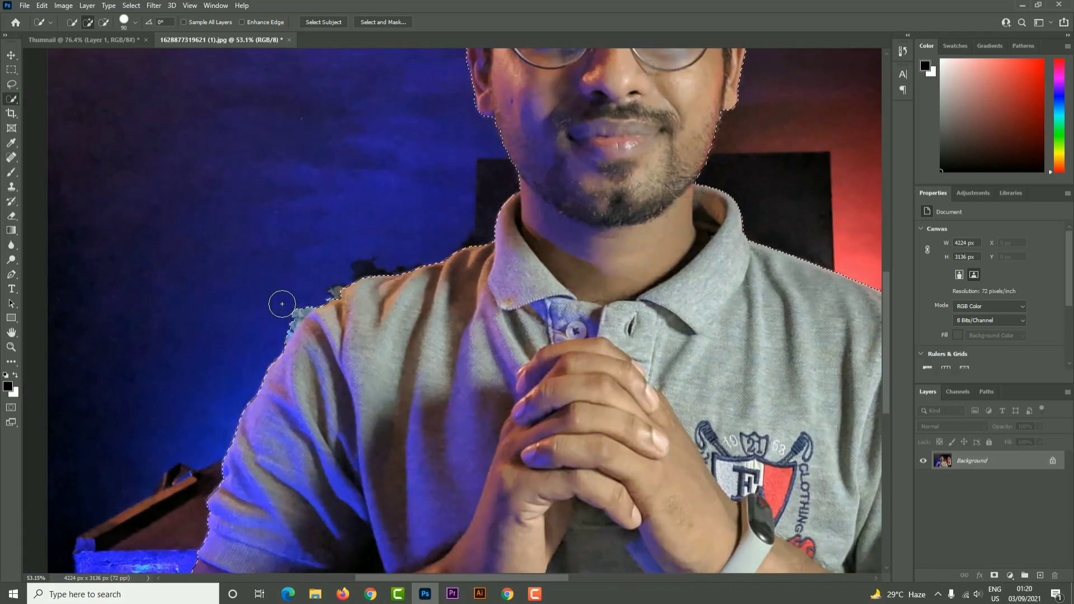
key(alt)
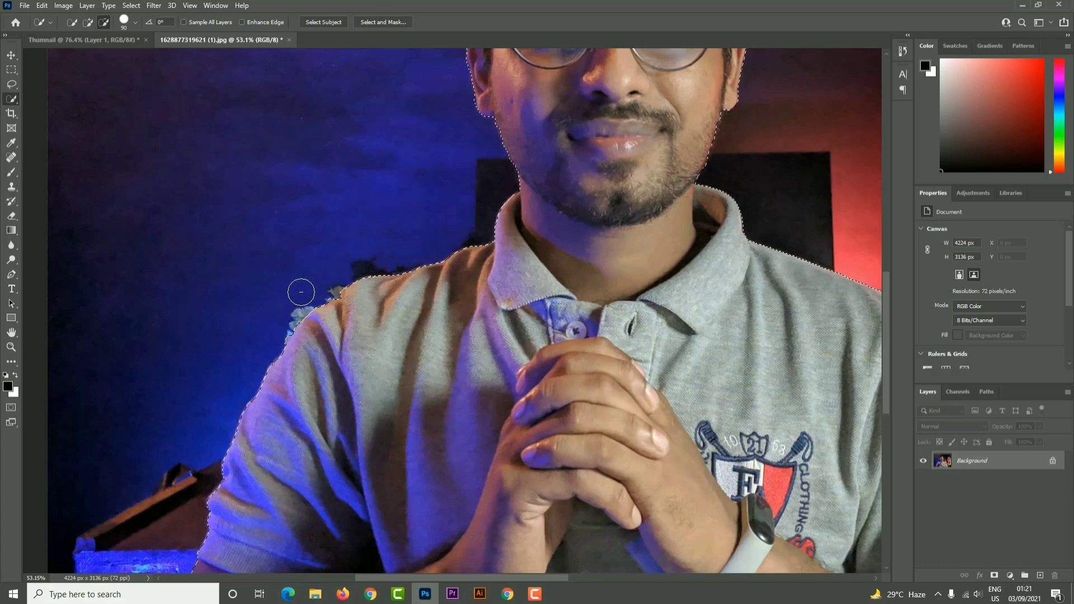
scroll(491, 335, down, 3)
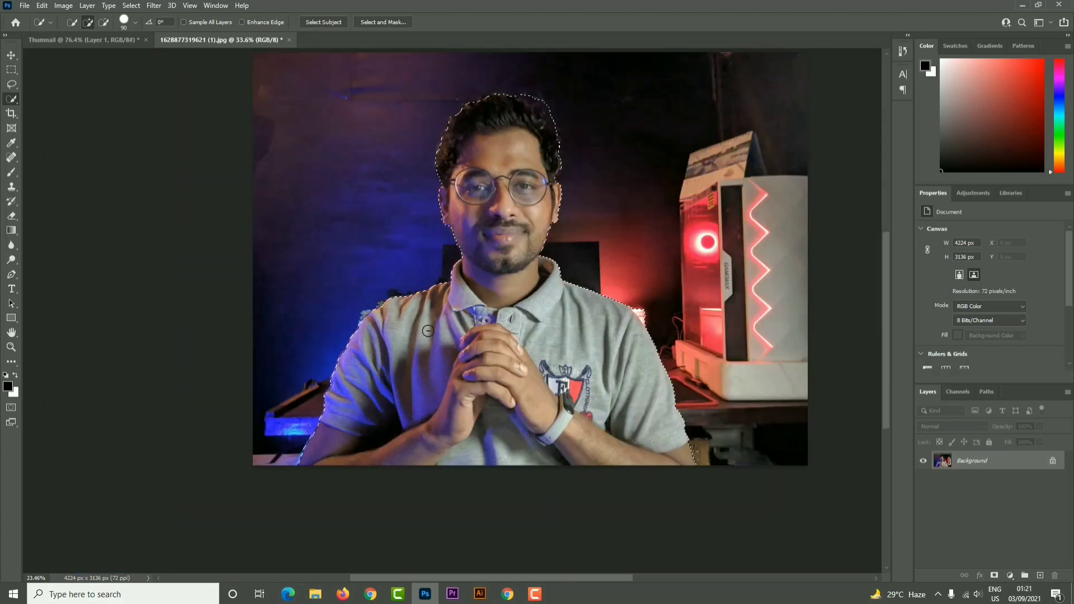
scroll(714, 347, up, 1)
scroll(641, 250, up, 3)
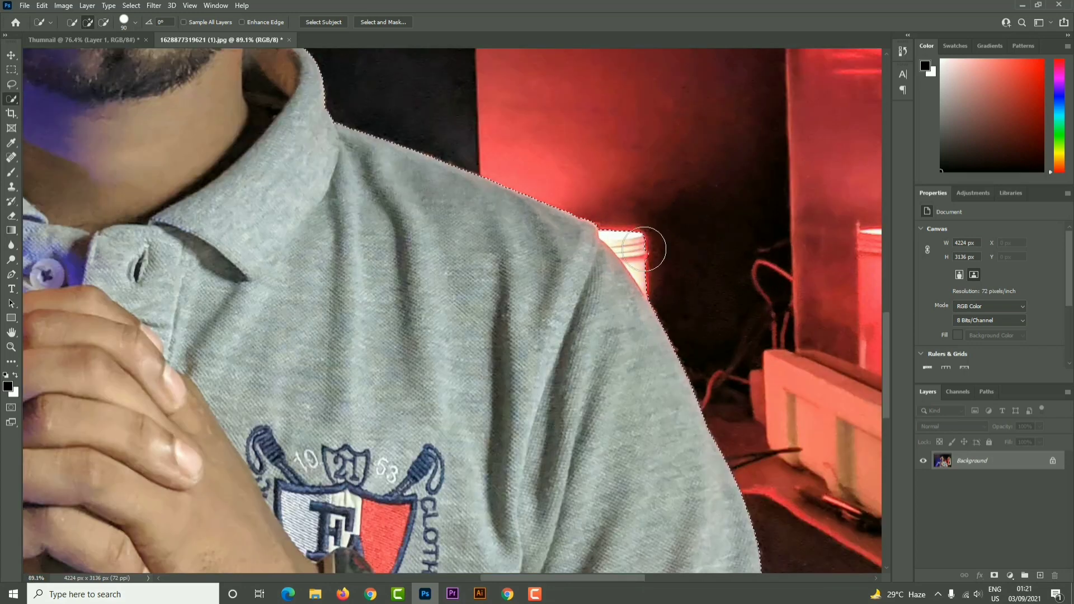
scroll(559, 283, down, 2)
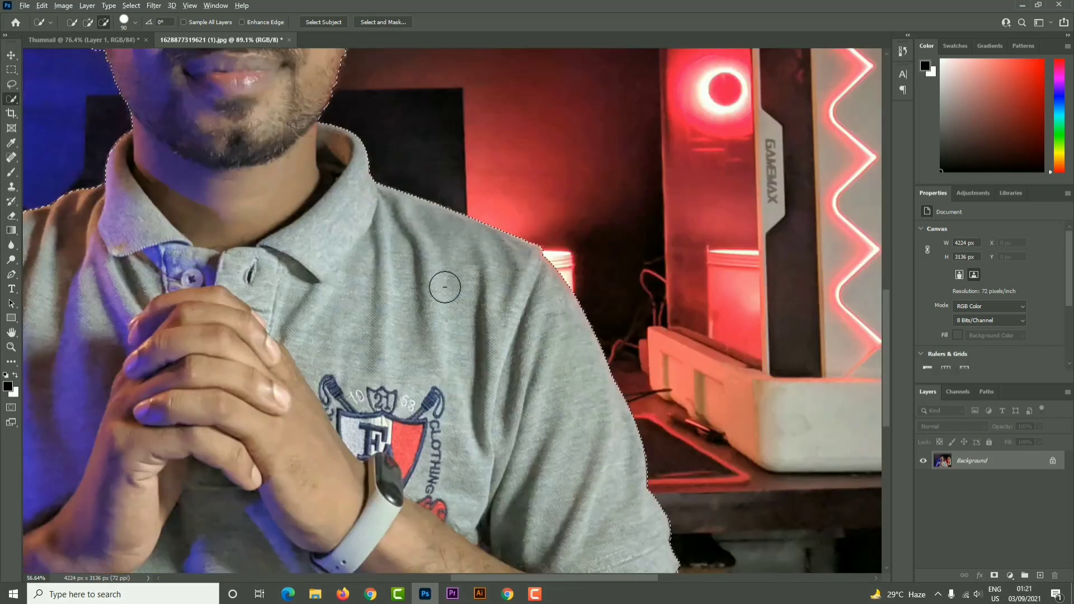
scroll(517, 257, up, 1)
scroll(517, 257, down, 1)
scroll(559, 235, down, 2)
scroll(417, 223, down, 1)
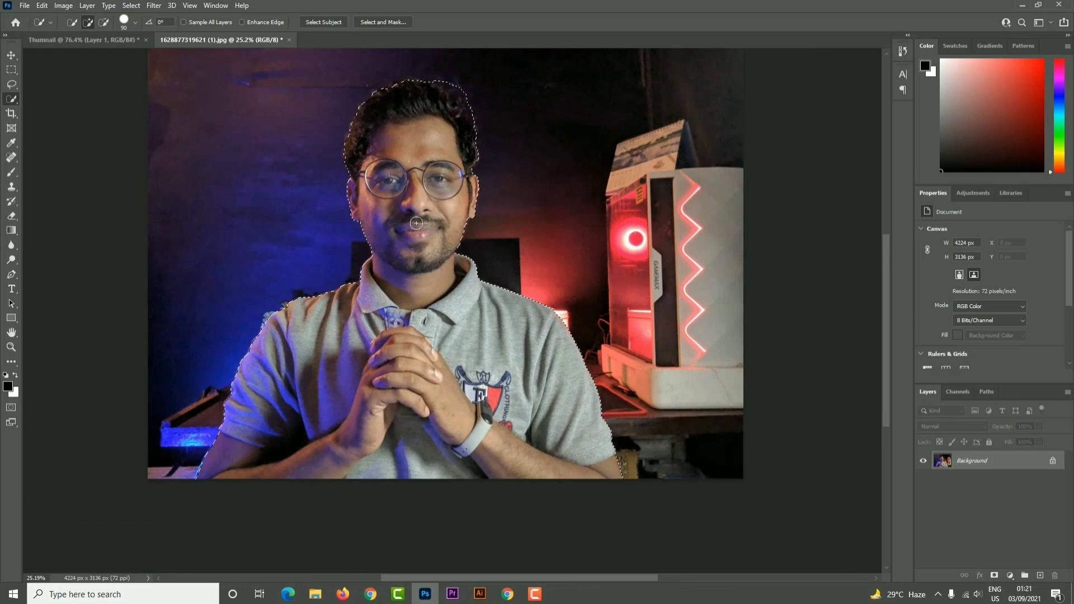
In Select and Mask, use Smart Radius 2 px, Smooth 5, Feather 0.5 px, Contrast 1%, output to new layer.
click(383, 21)
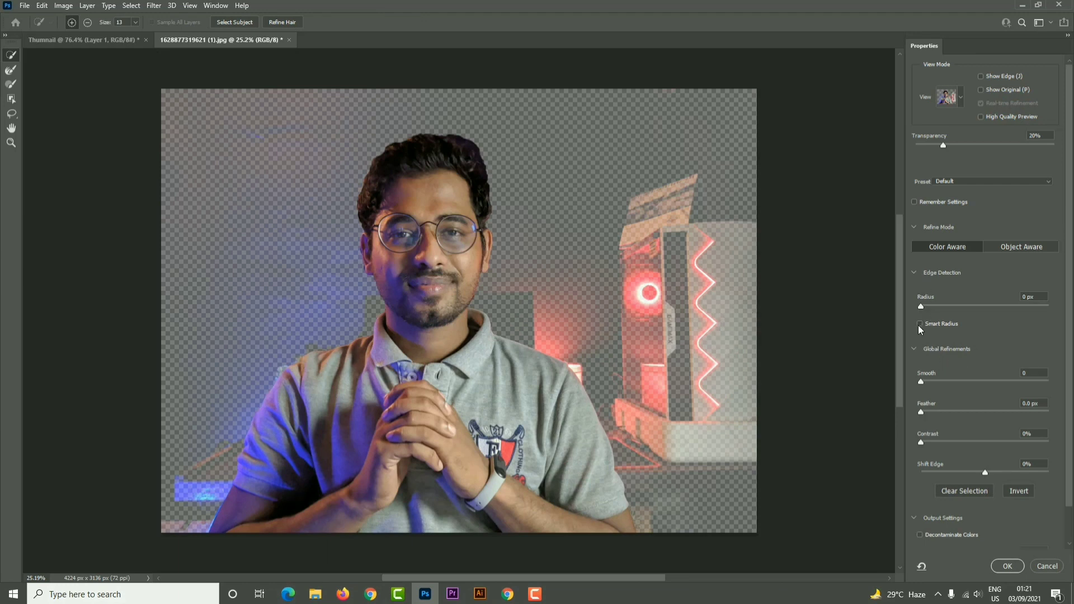
click(919, 323)
drag(931, 306, 932, 307)
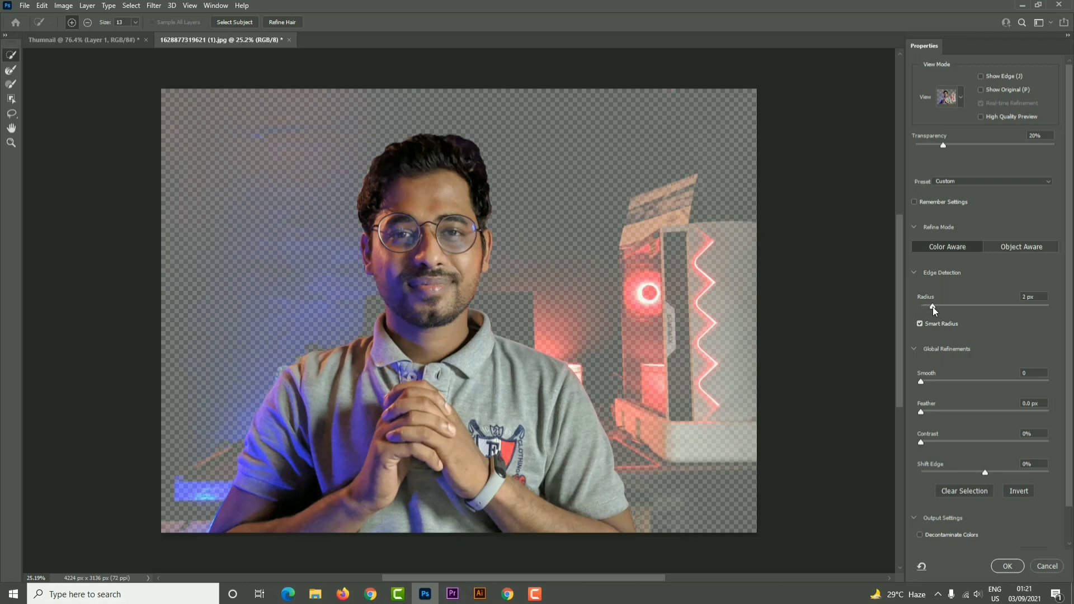
click(927, 381)
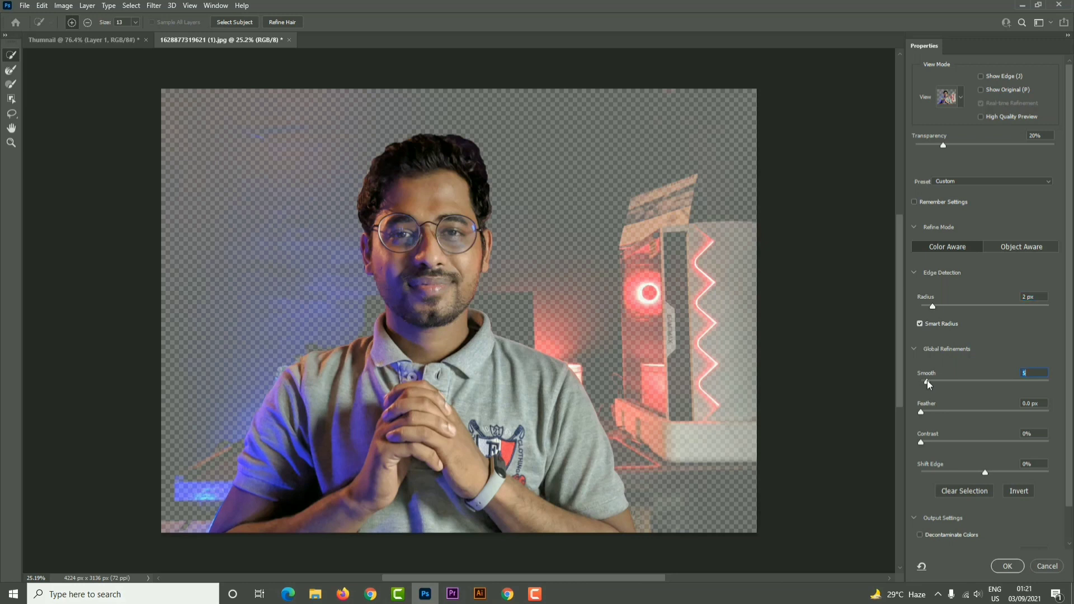
click(924, 412)
click(922, 442)
scroll(948, 513, down, 2)
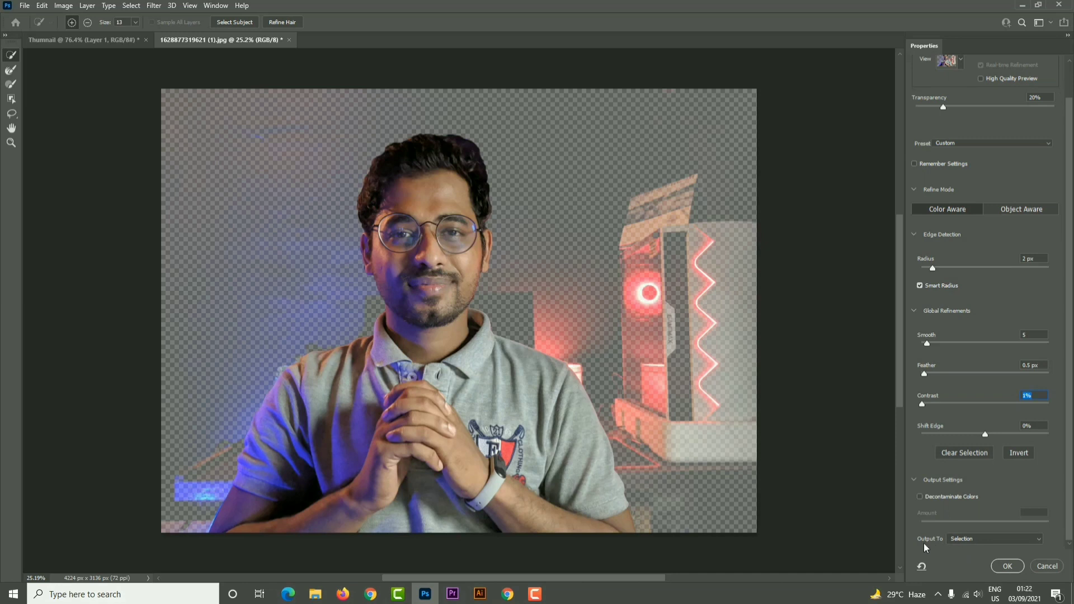
click(969, 541)
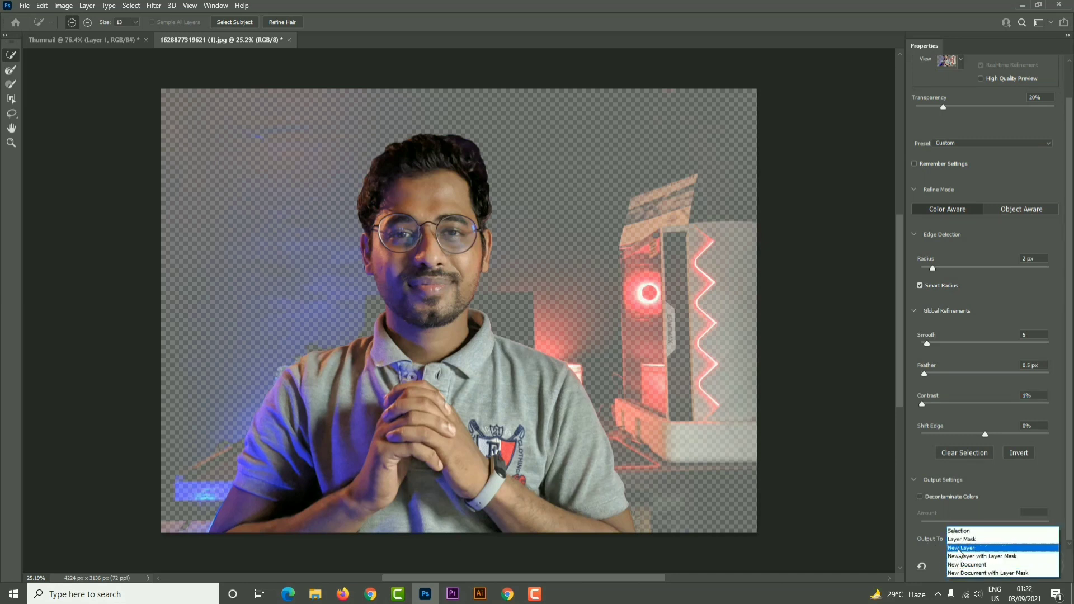
click(960, 549)
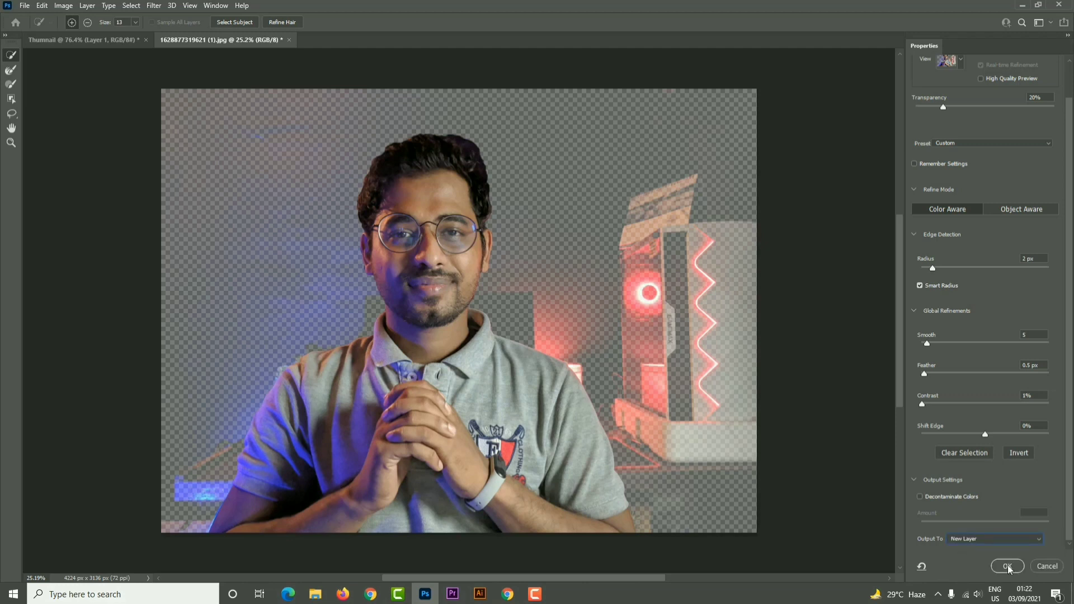
click(1007, 566)
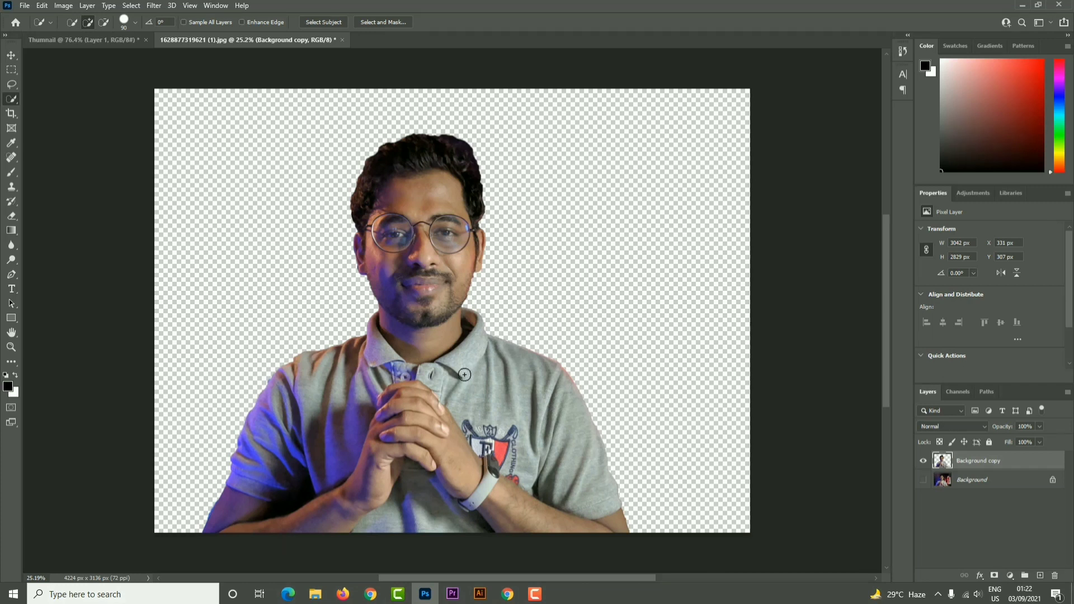
Drag the cut-out person from the photo onto the Thumnail canvas.
click(11, 55)
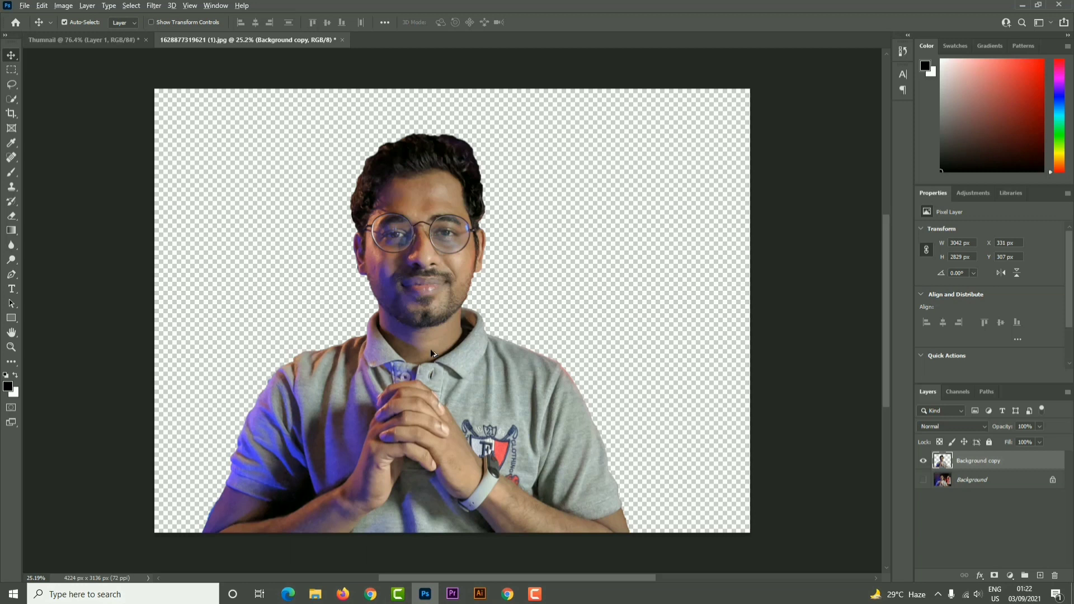
drag(431, 353, 106, 41)
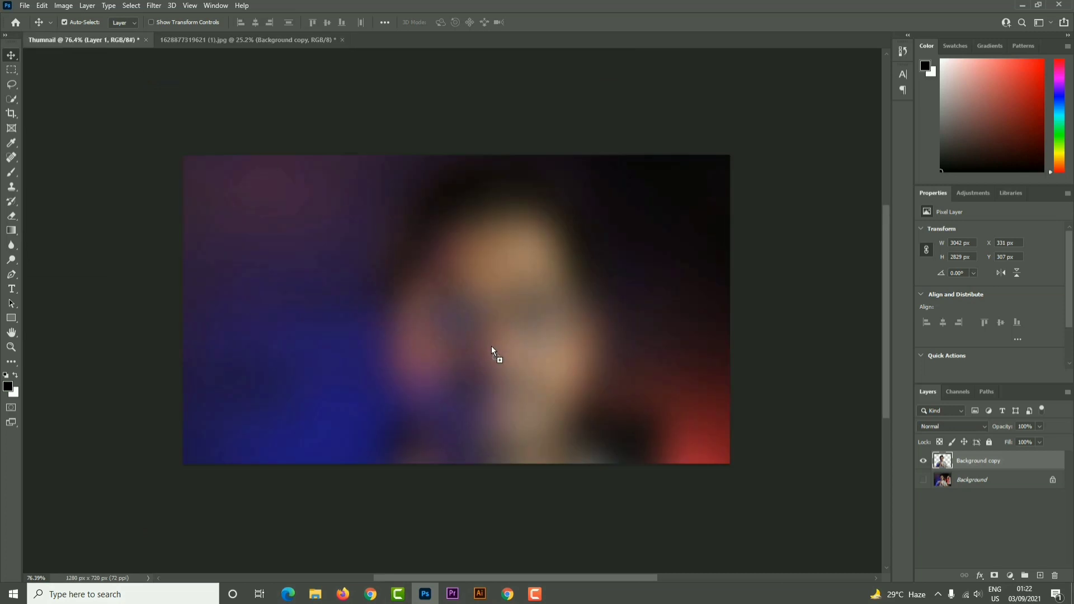
drag(467, 324, 493, 347)
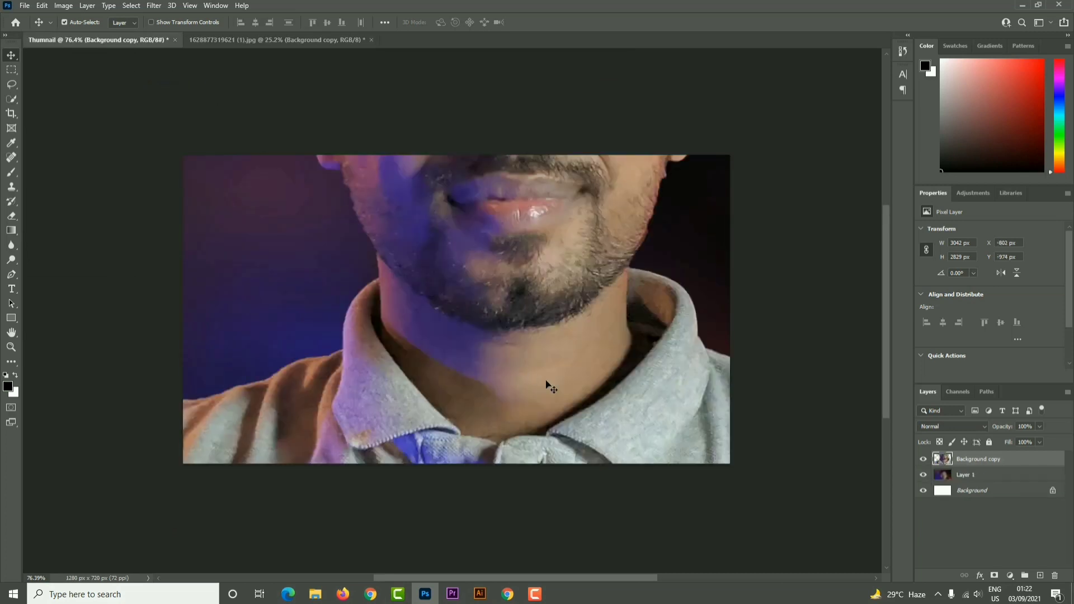
scroll(546, 380, down, 5)
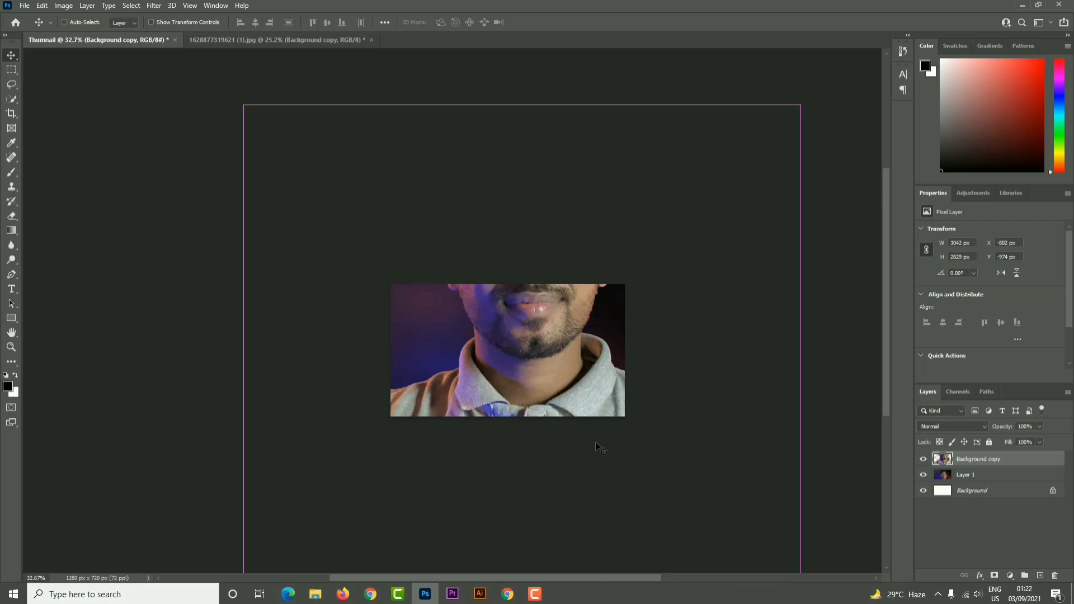
Scale the cut-out to about 814 × 758 px and place it on the right side.
key(ctrl+t)
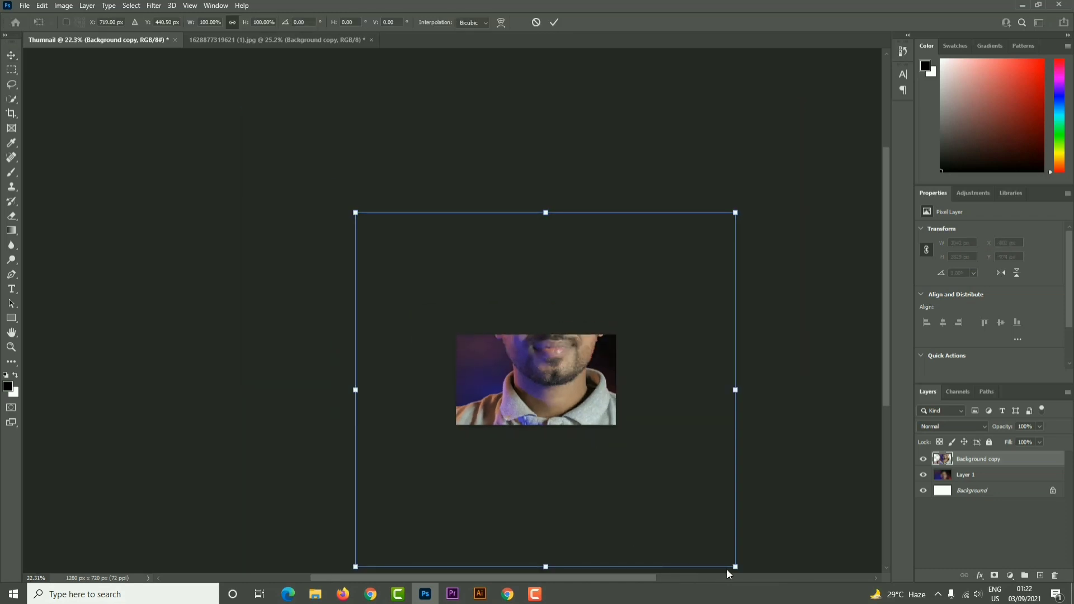
mouse_move(736, 566)
mouse_down()
mouse_move(524, 366)
mouse_move(617, 459)
mouse_move(607, 428)
mouse_up()
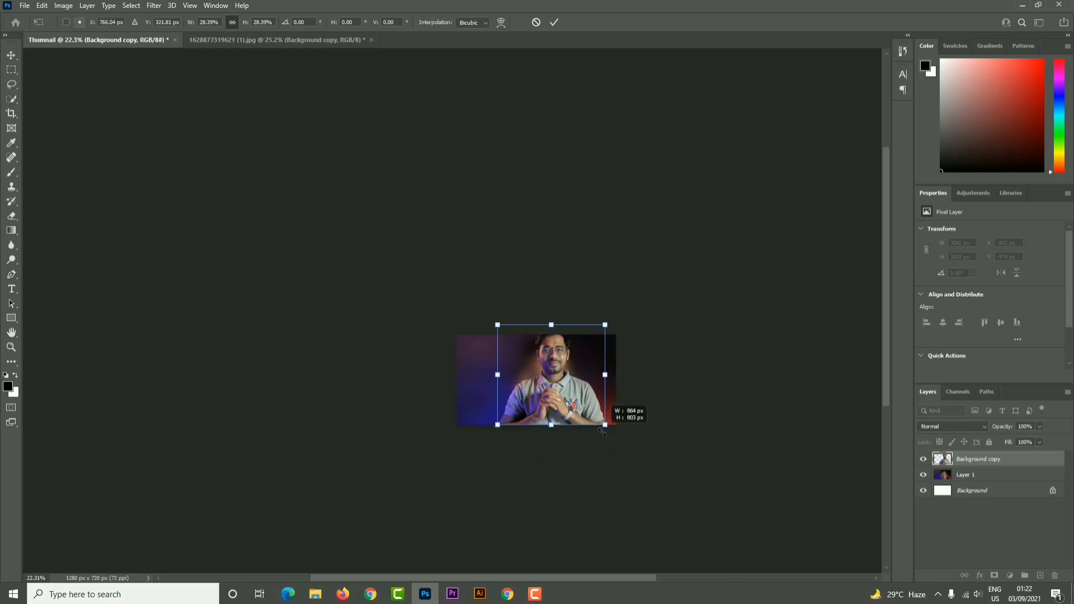
drag(566, 394, 584, 404)
click(555, 23)
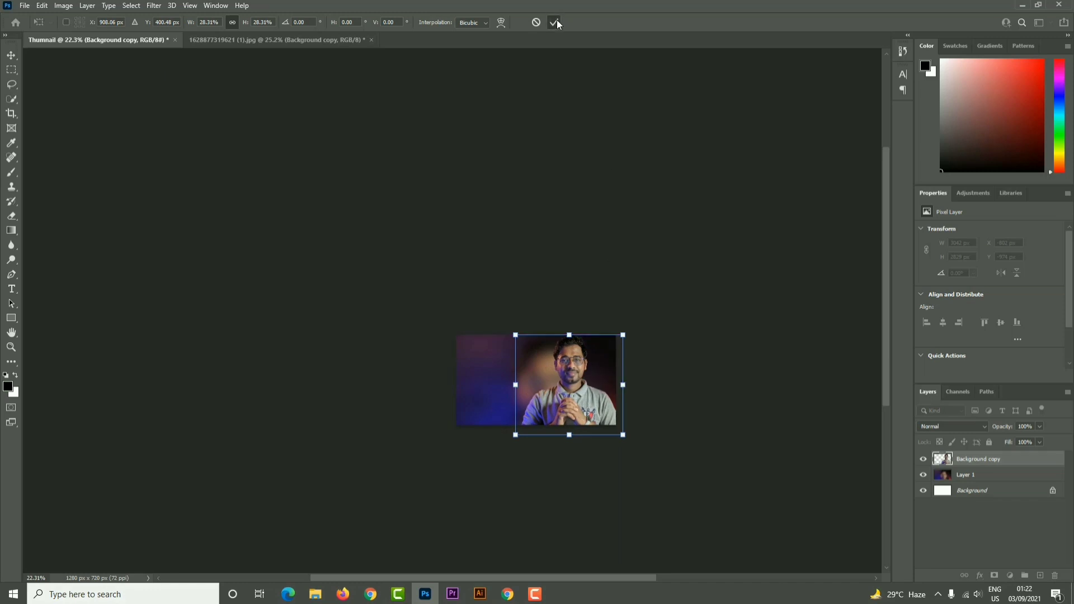
scroll(478, 387, up, 5)
drag(477, 388, 527, 331)
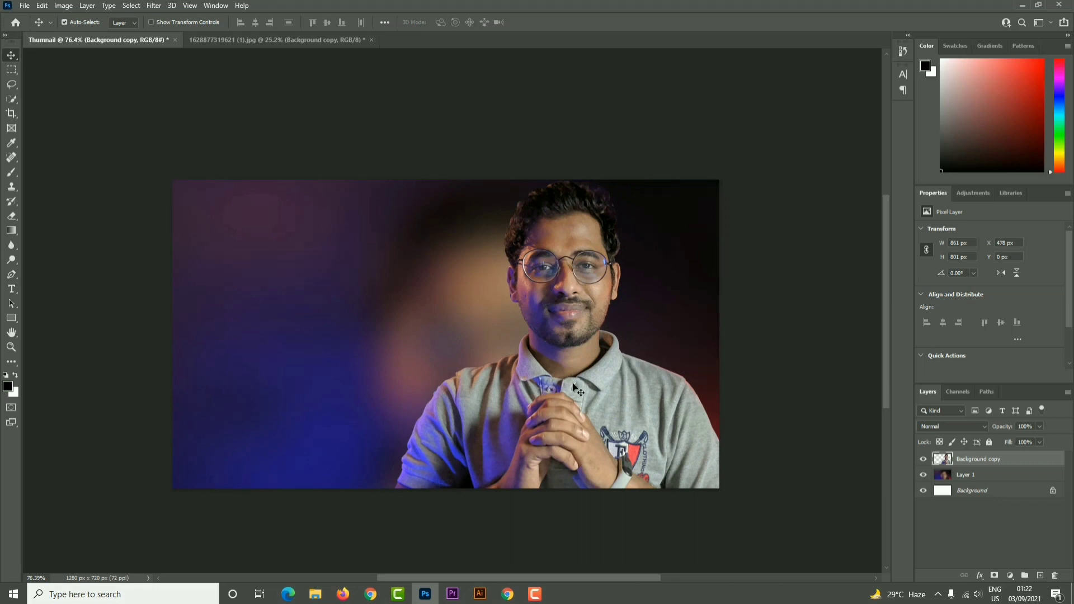
key(ctrl+t)
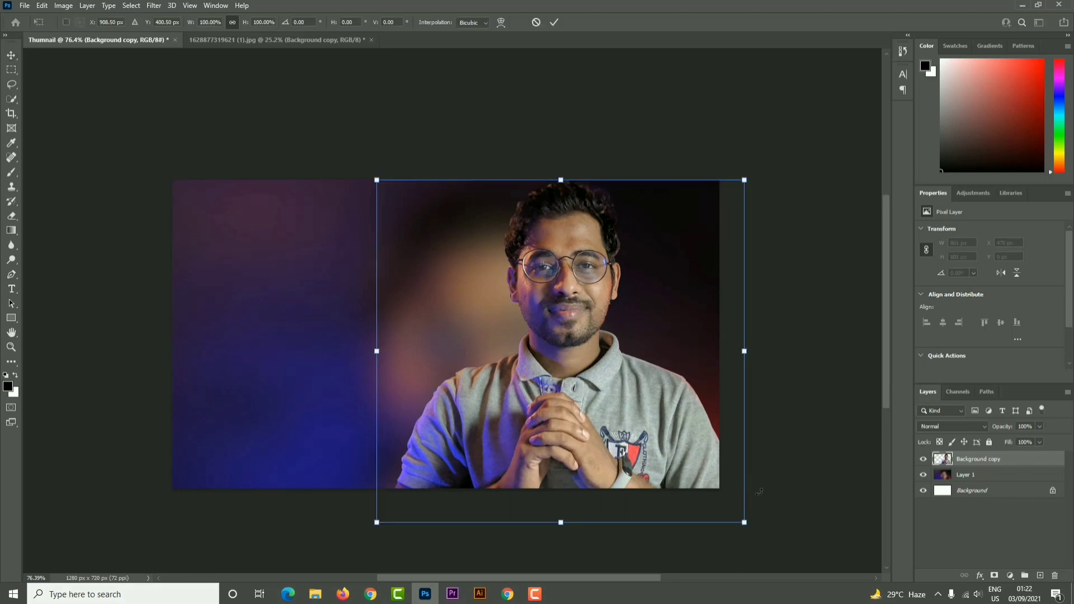
drag(744, 522, 724, 503)
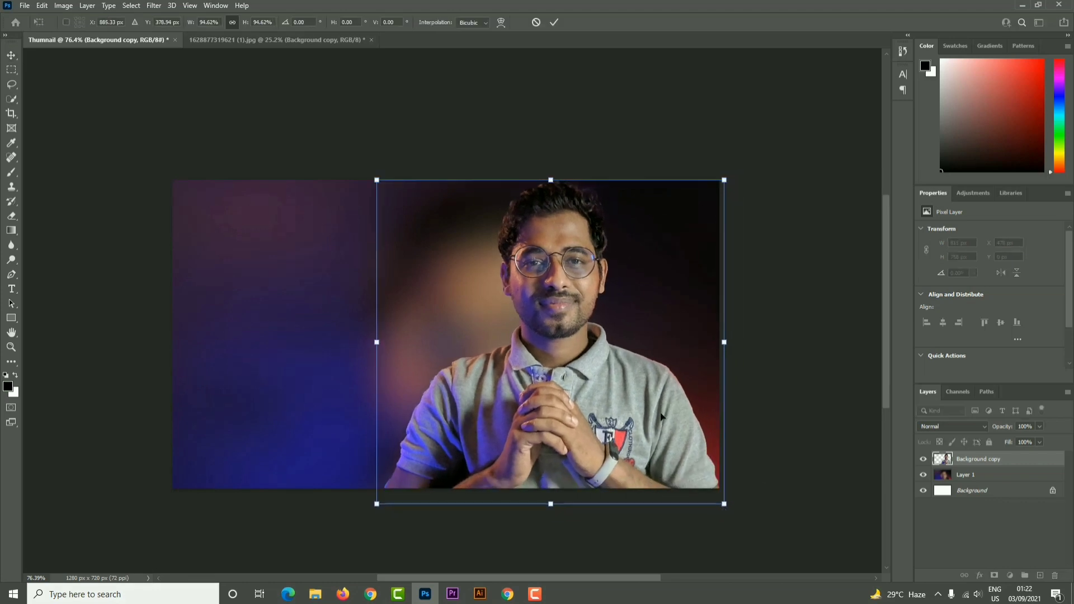
drag(633, 393, 648, 399)
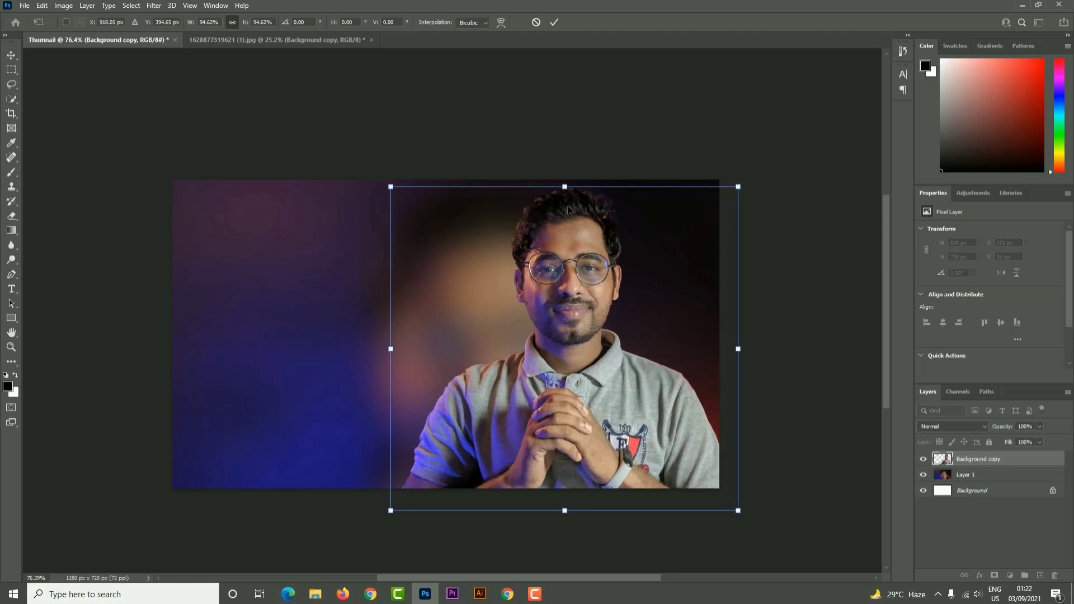
click(554, 22)
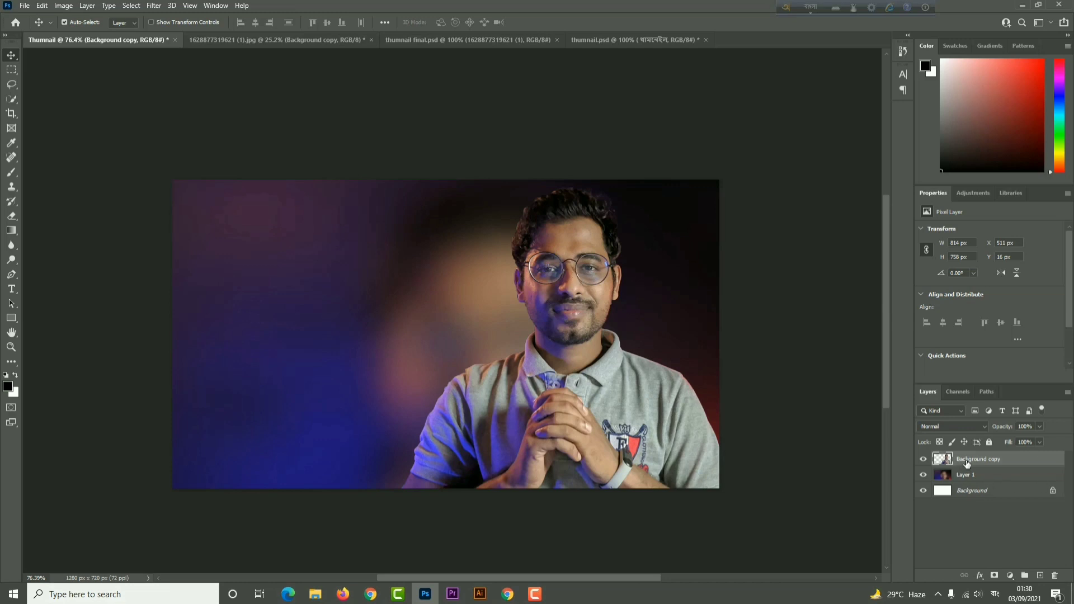
Give the Background copy layer a drop shadow: 69% opacity, 170°, 17 px distance, 24 px size.
right_click(967, 464)
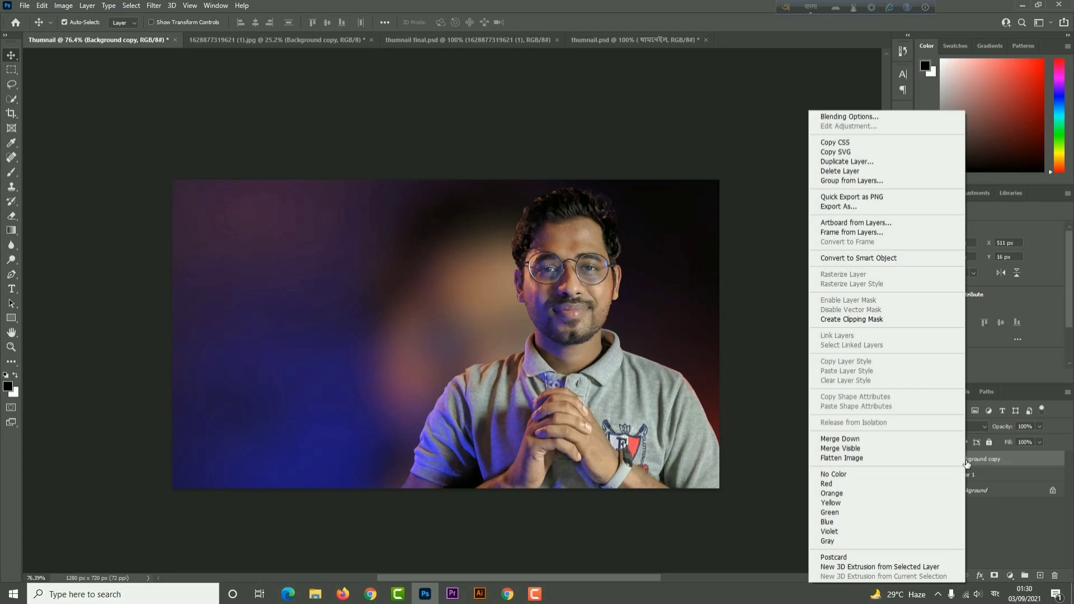
click(837, 117)
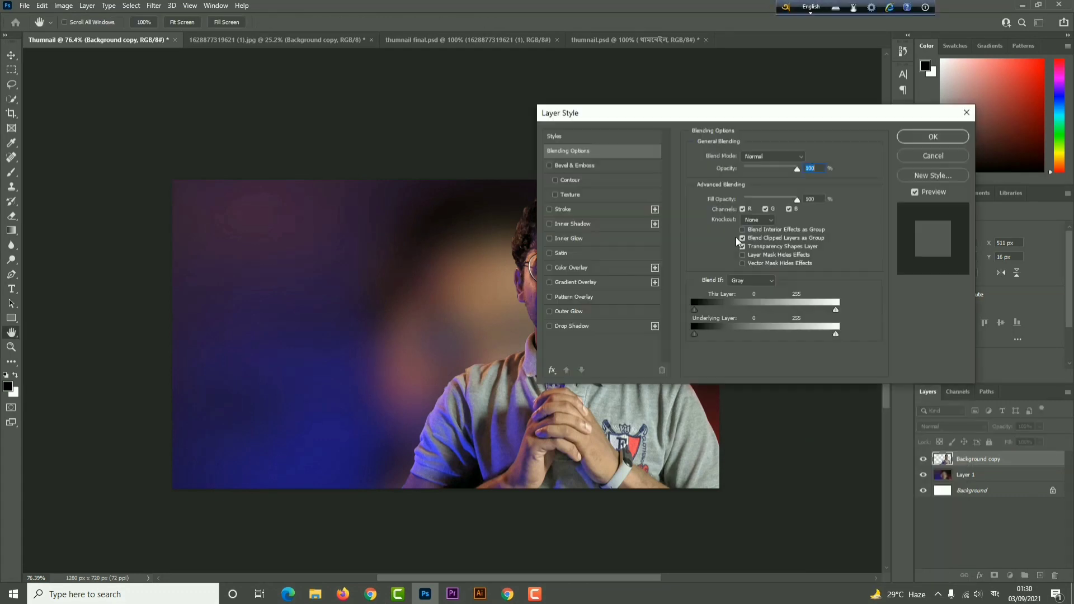
drag(612, 117, 737, 94)
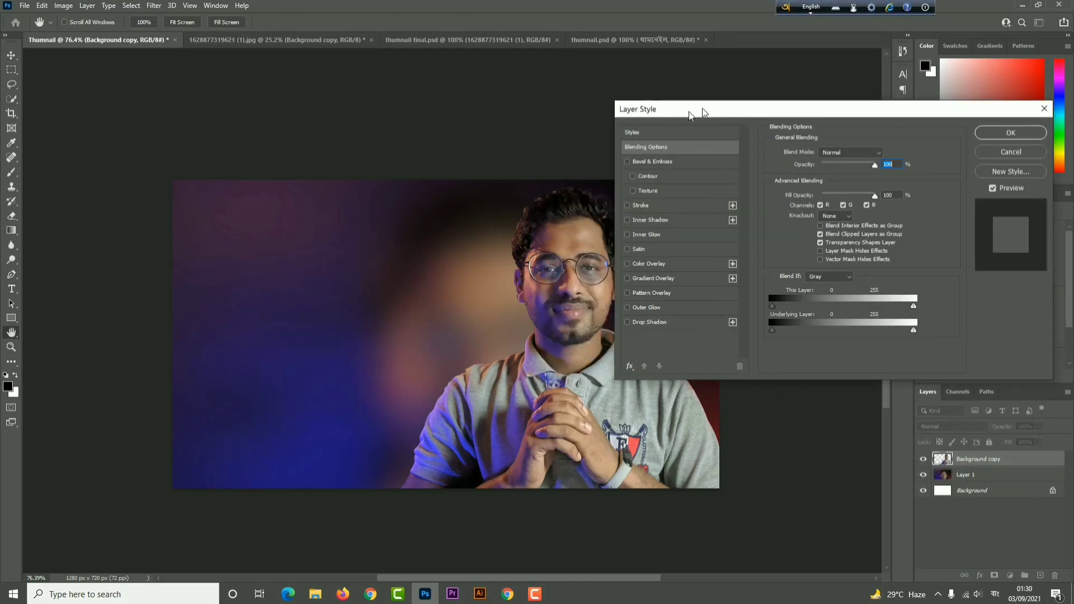
click(679, 303)
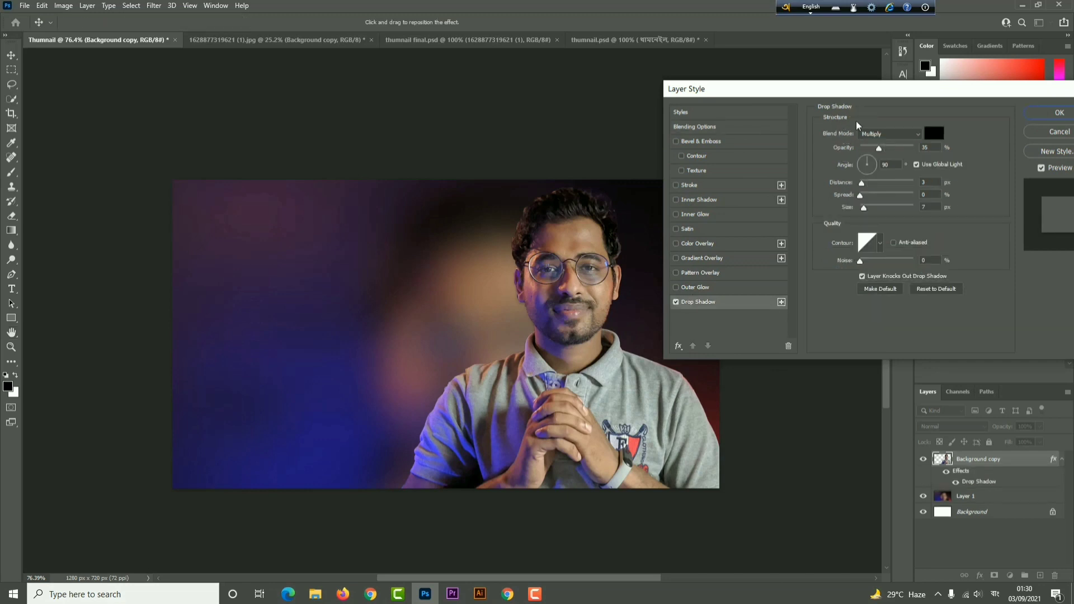
drag(897, 96, 857, 94)
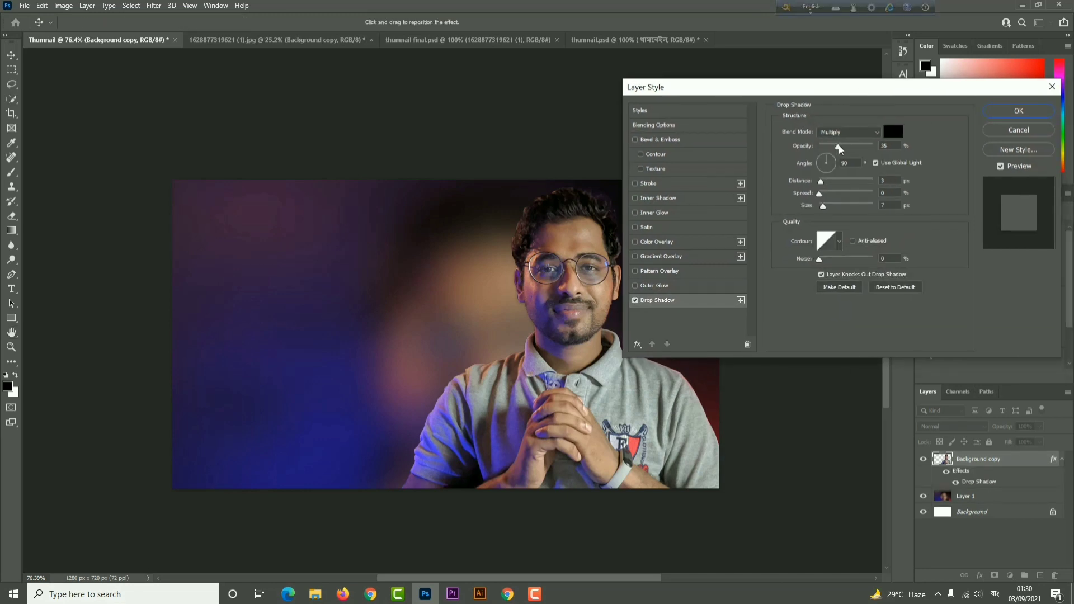
drag(839, 147, 858, 147)
drag(835, 88, 888, 79)
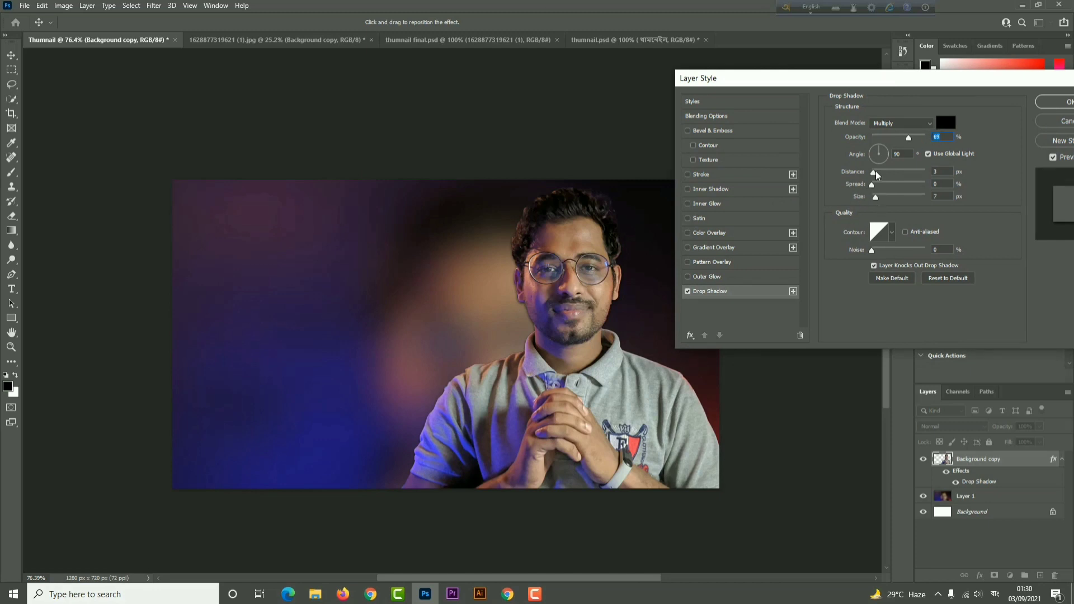
mouse_move(874, 173)
mouse_down()
mouse_move(883, 172)
mouse_move(882, 201)
mouse_up()
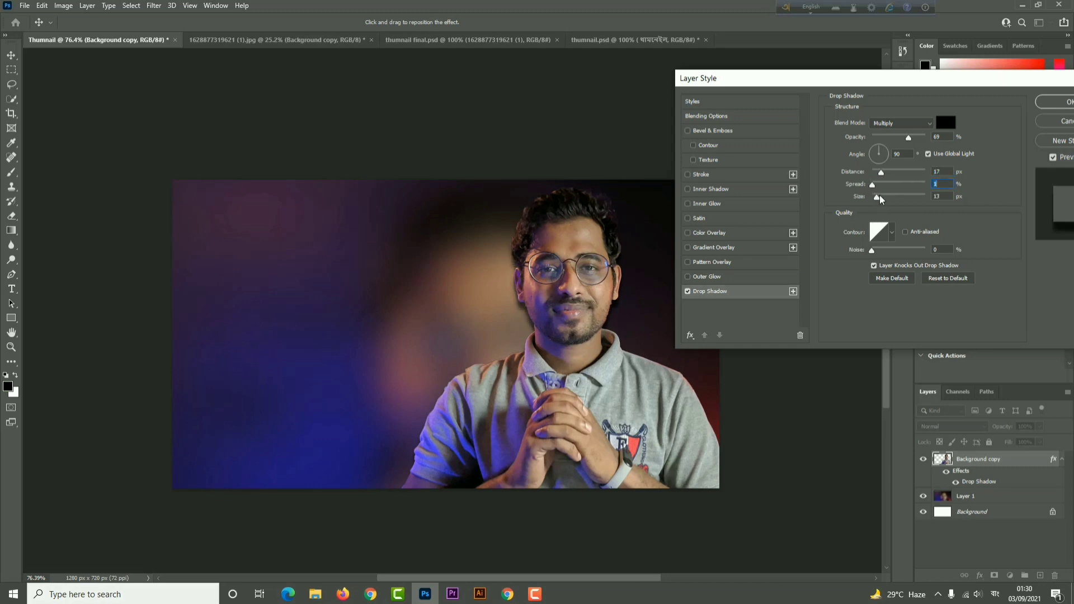
click(882, 199)
click(887, 153)
click(875, 155)
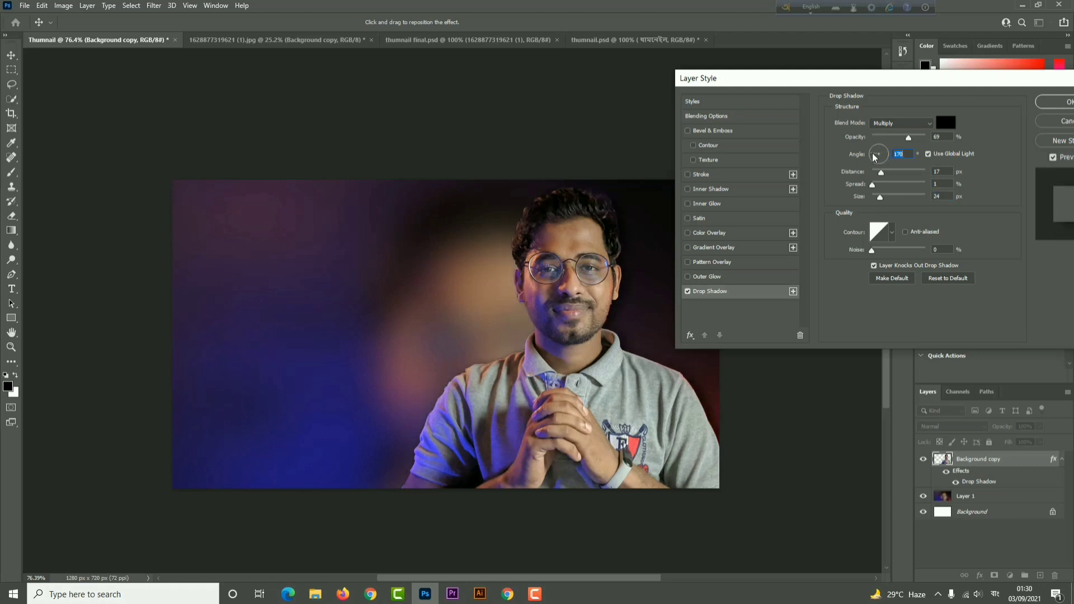
drag(951, 80, 853, 104)
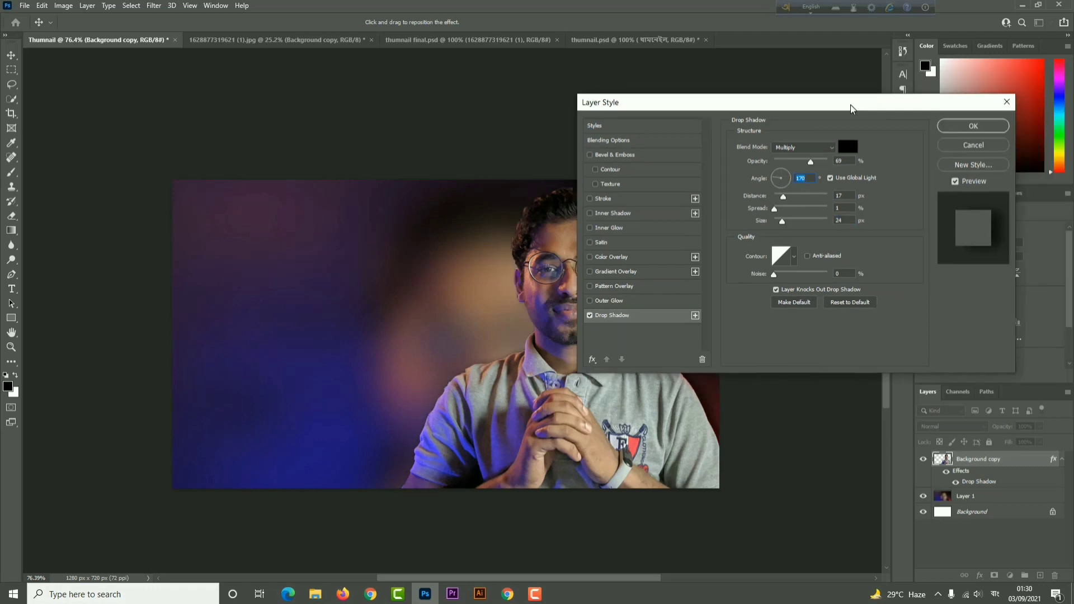
click(965, 130)
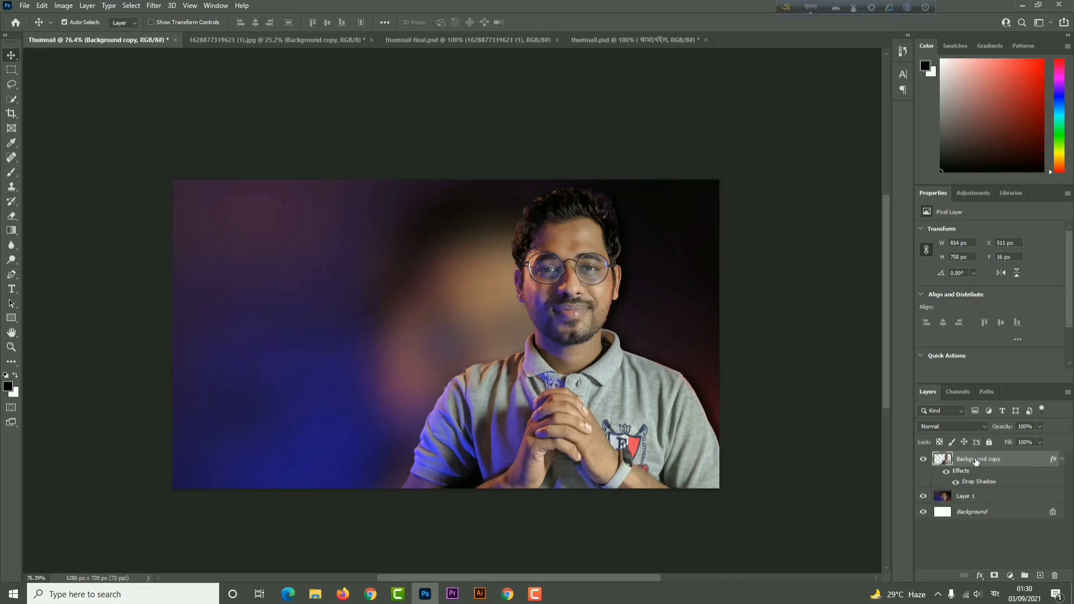
Enable a Stroke layer style on the cut-out person layer.
right_click(976, 460)
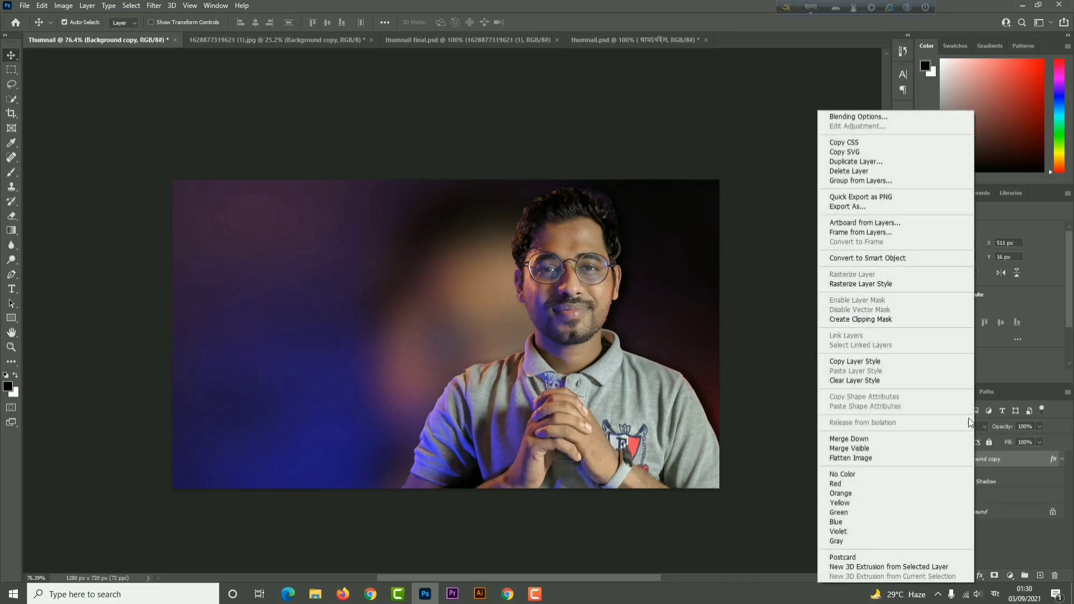
click(850, 117)
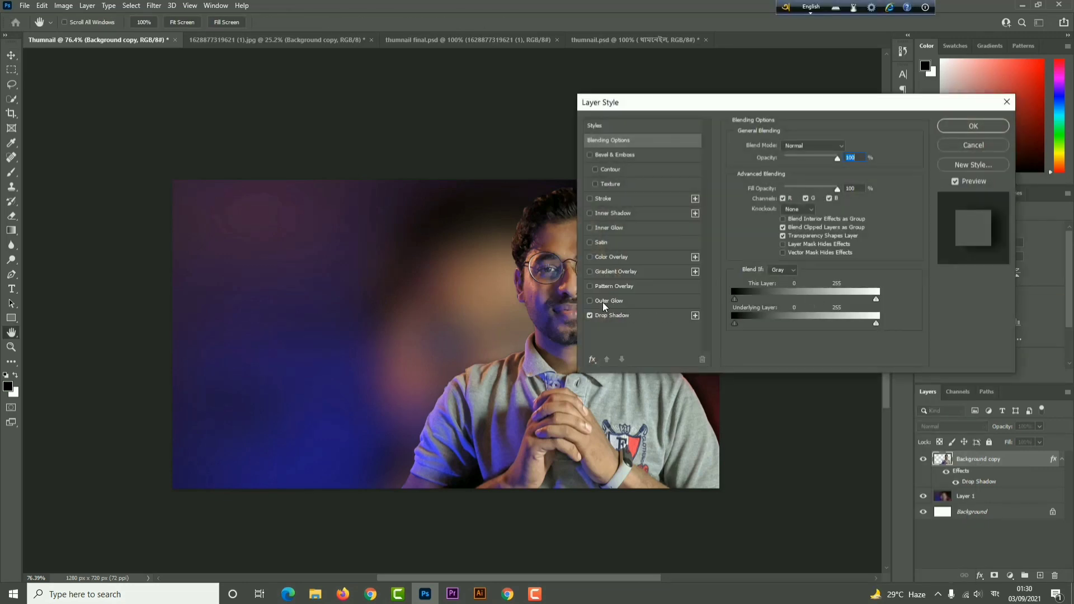
click(590, 199)
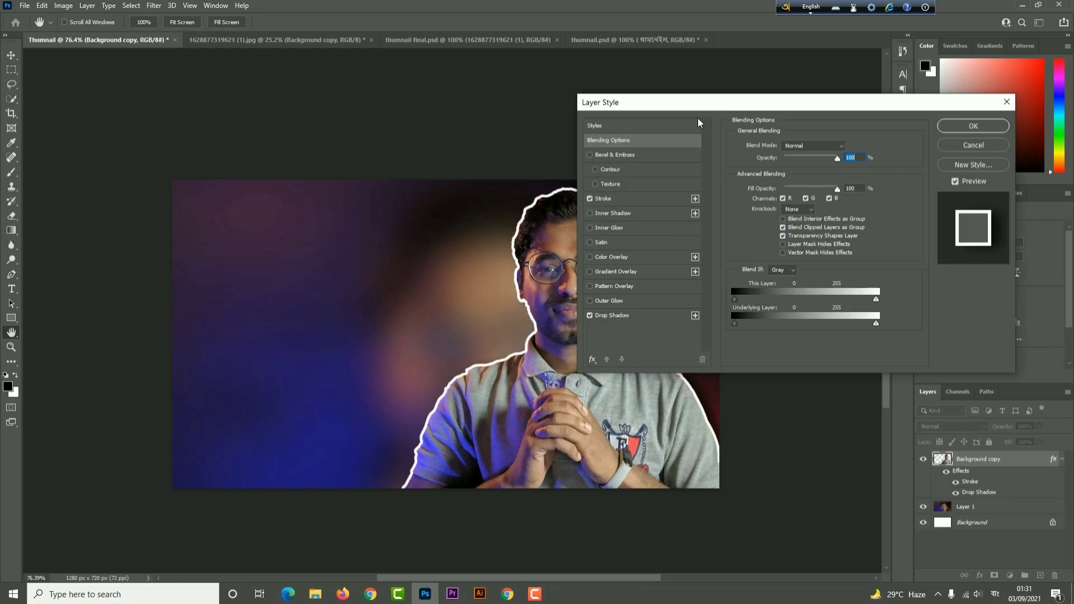
drag(706, 106, 876, 87)
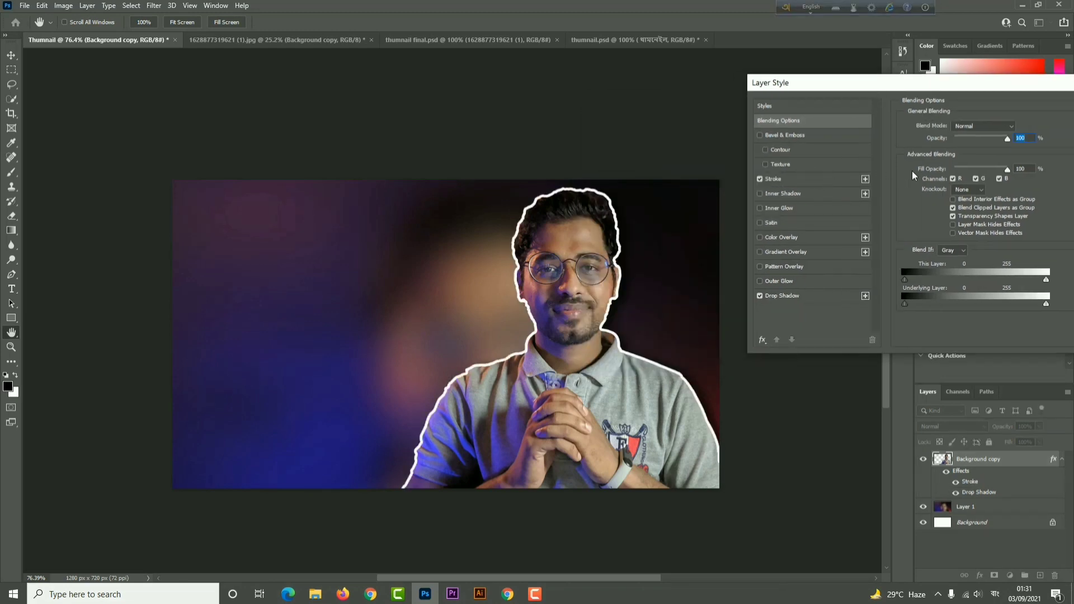
click(807, 179)
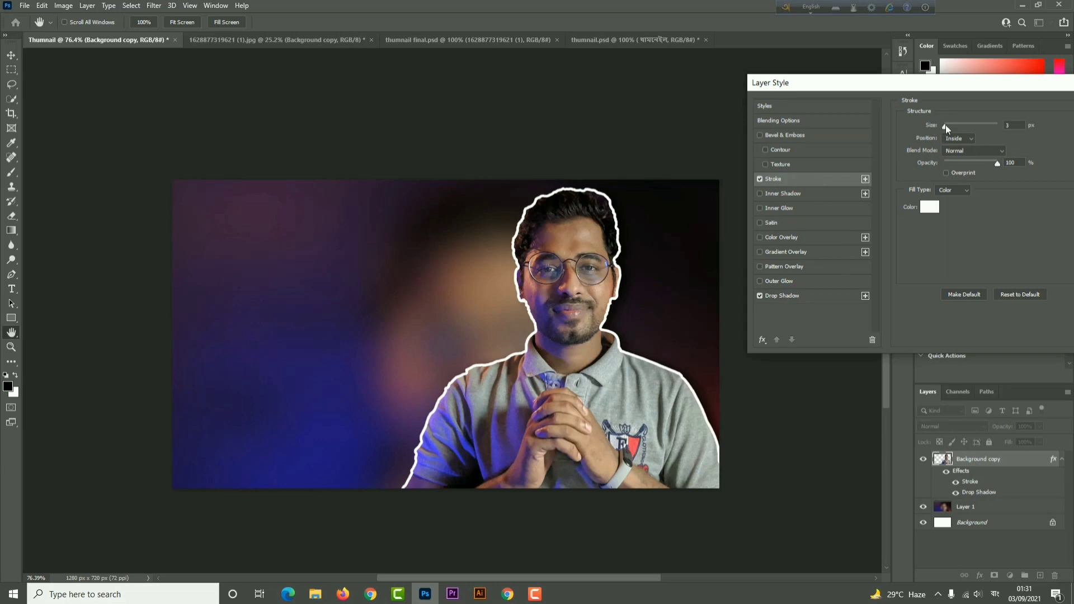
Set the 3 px stroke colour to yellow #f0da25 and apply the style.
click(931, 209)
drag(578, 112, 742, 88)
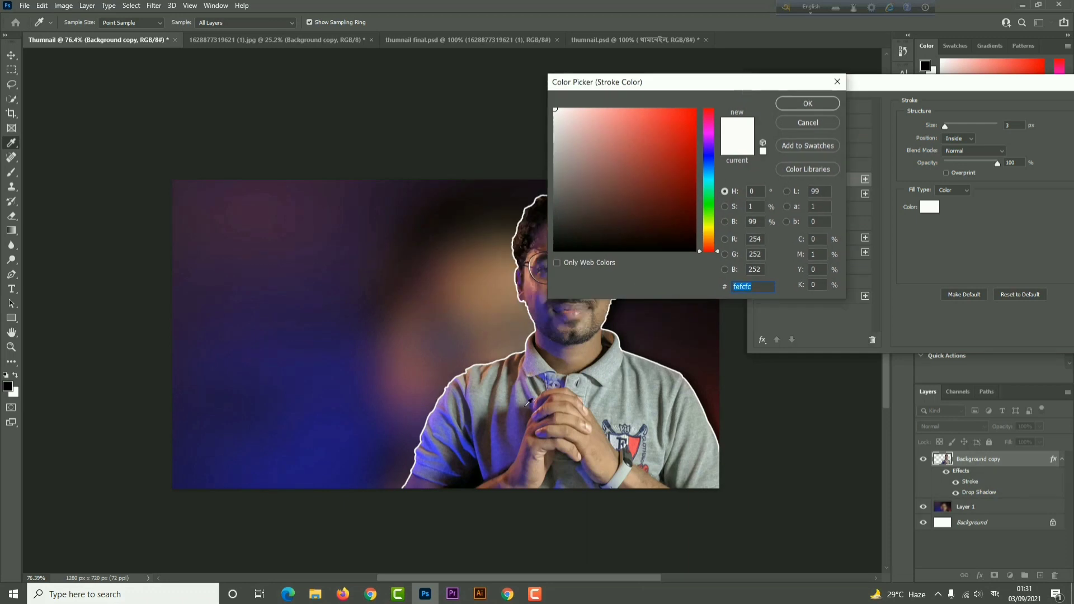
click(667, 151)
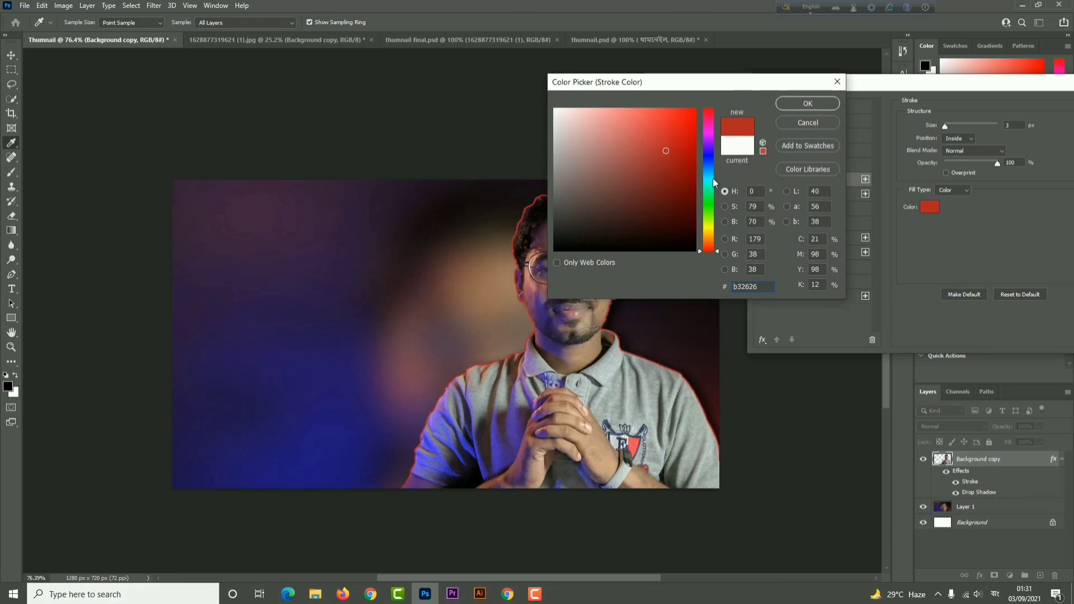
click(709, 229)
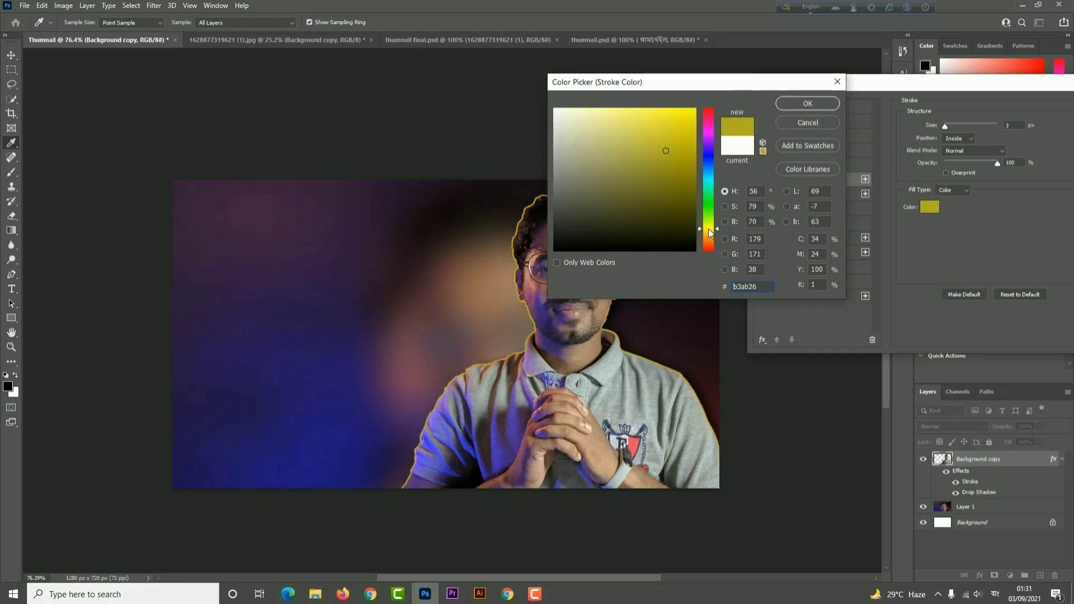
click(673, 118)
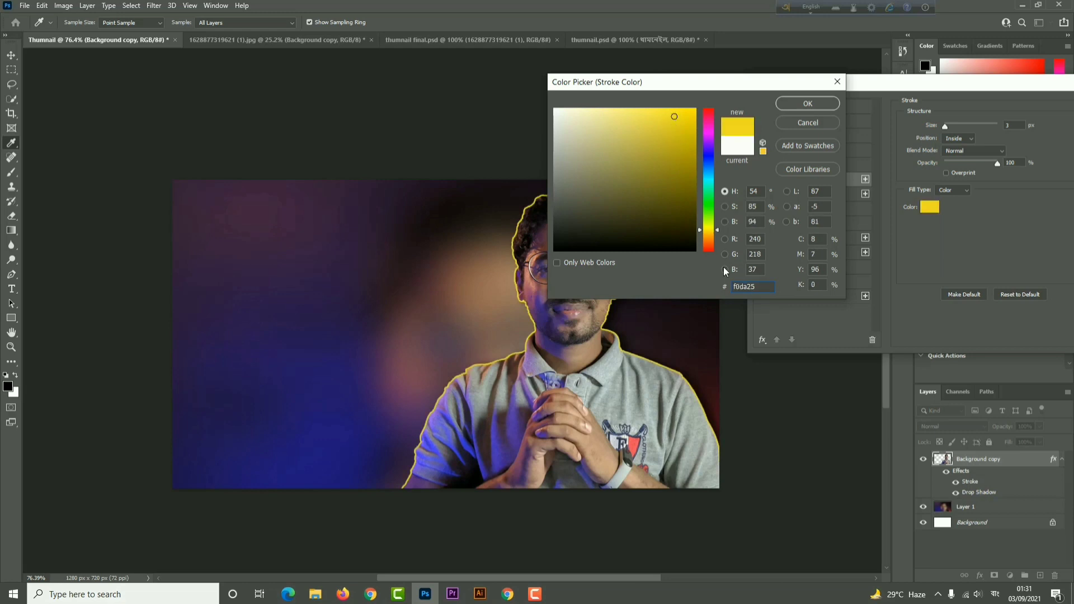
click(808, 103)
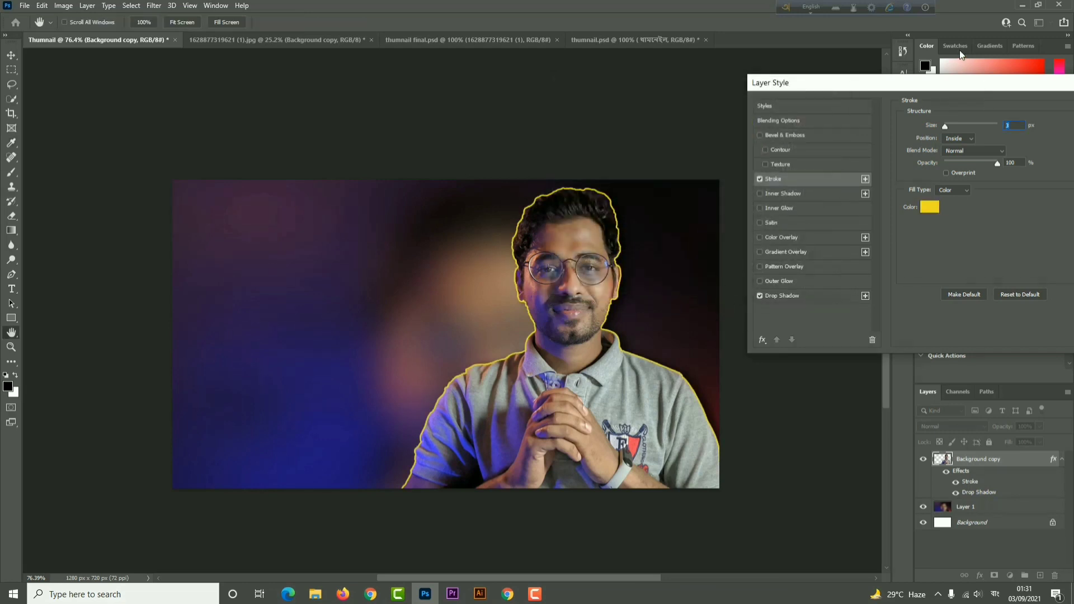
drag(926, 82, 747, 102)
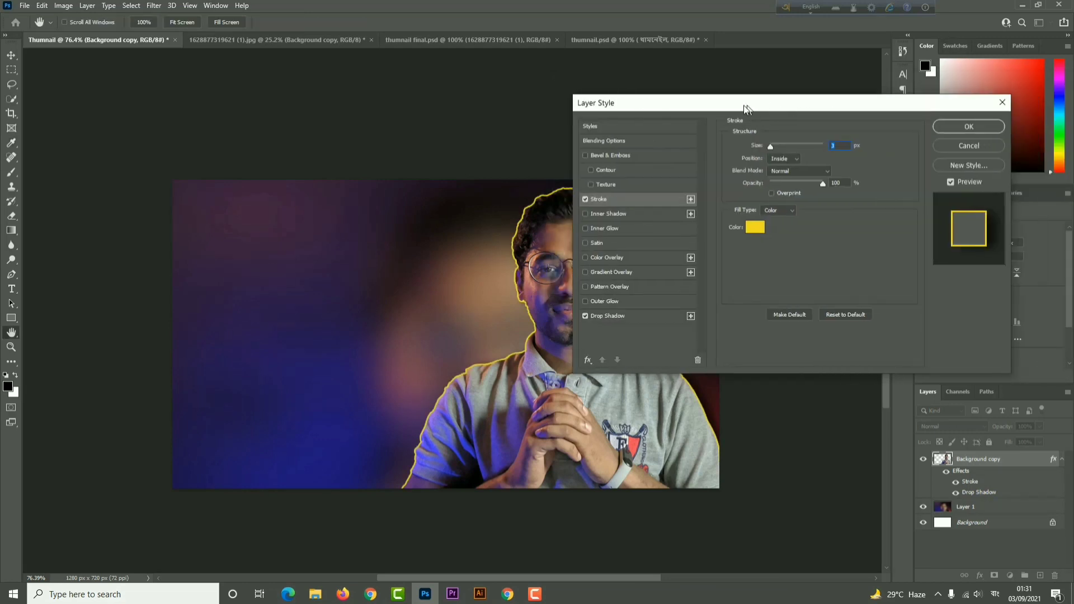
click(965, 127)
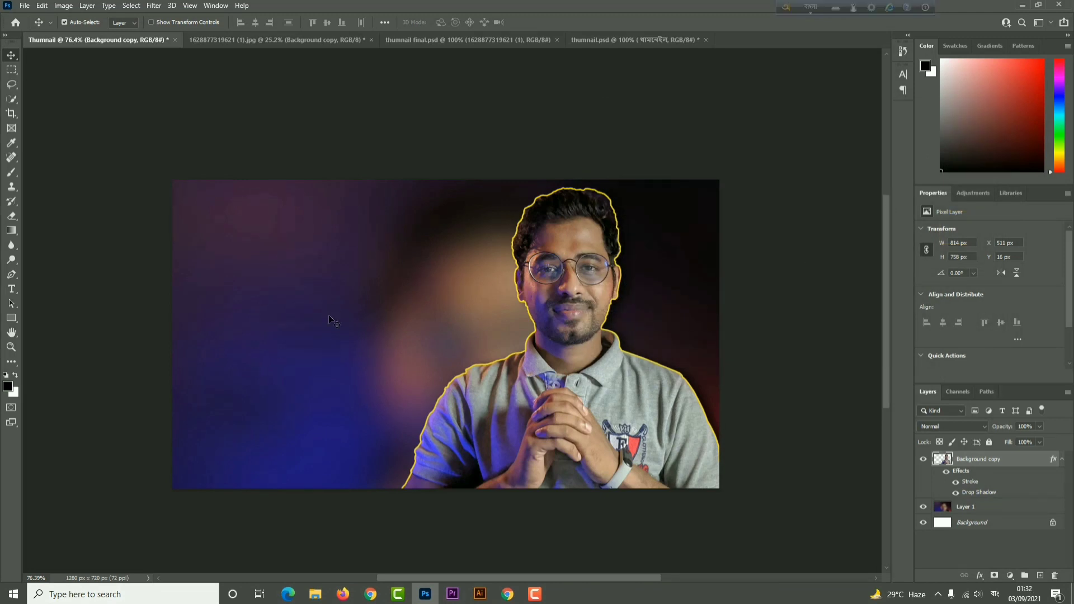
click(11, 288)
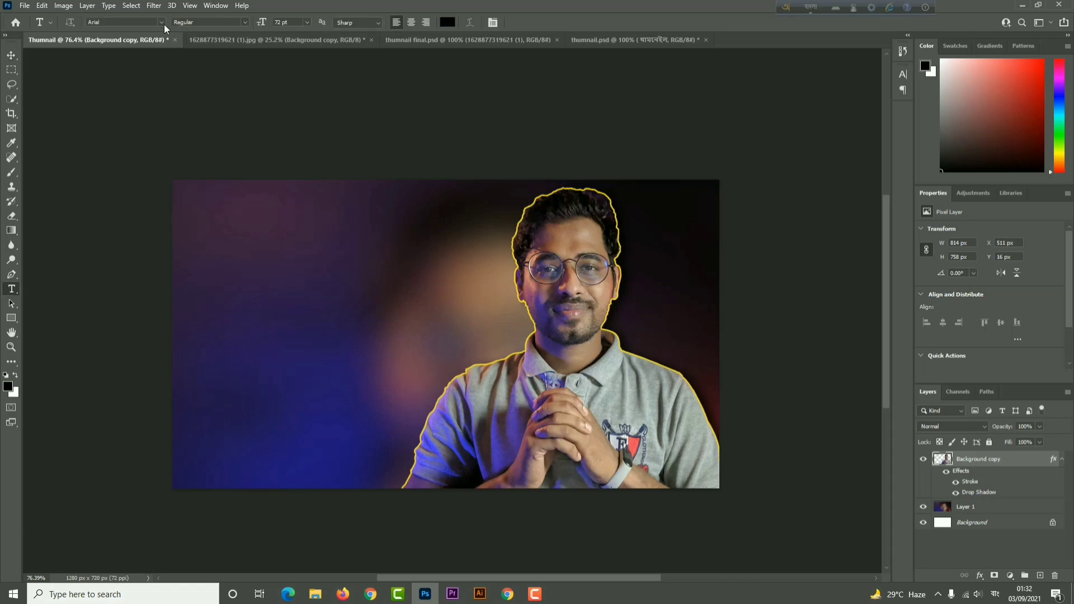
Paste the Bengali title on the left in Li Niladri Rongtuli Unicode, trimmed to 'থামনেইল'.
click(162, 23)
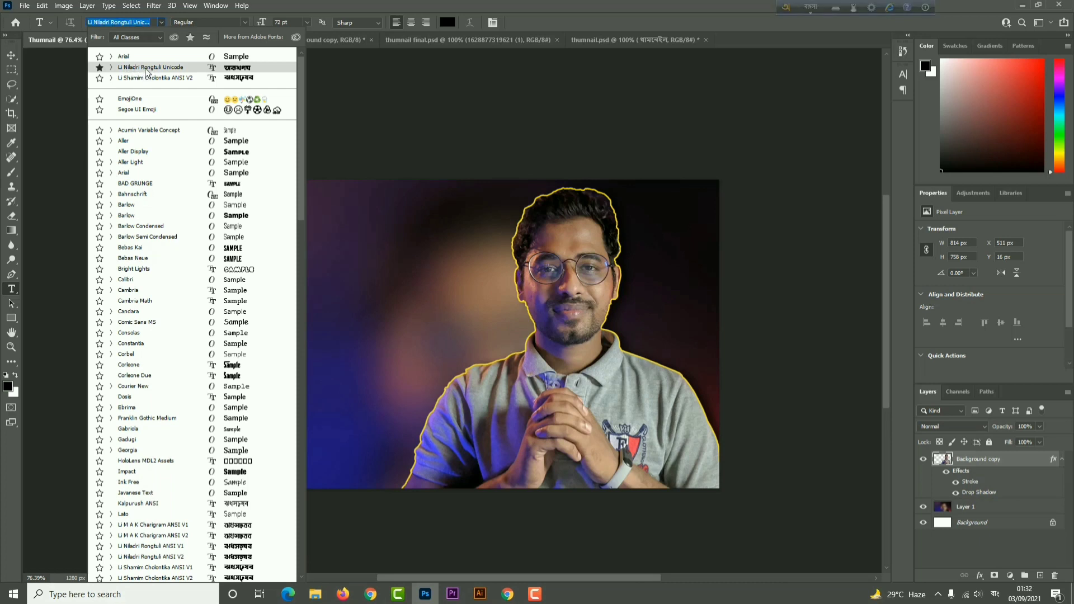
click(147, 68)
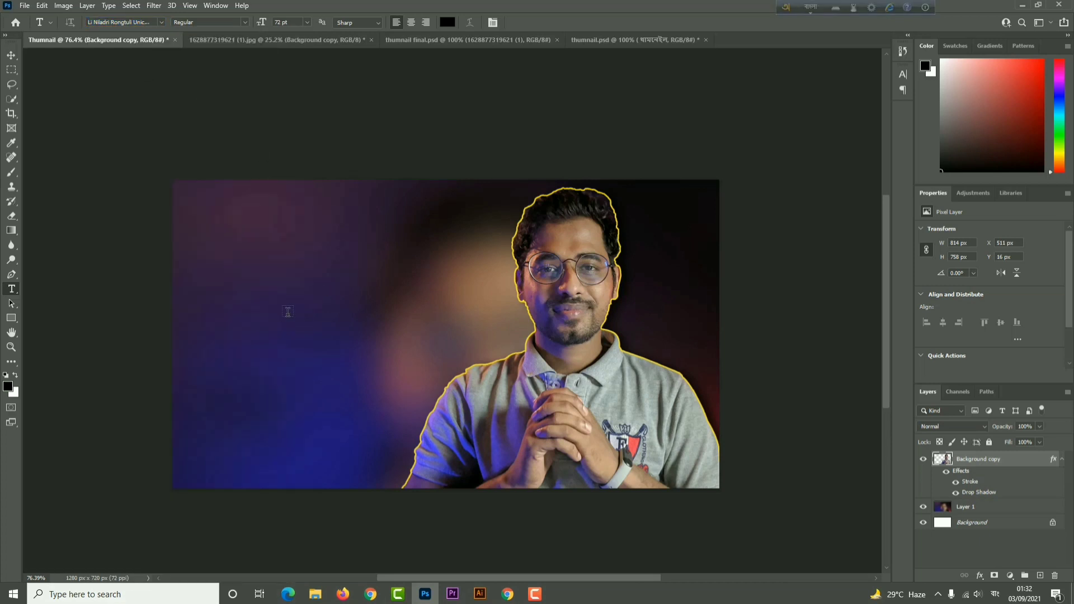
click(288, 312)
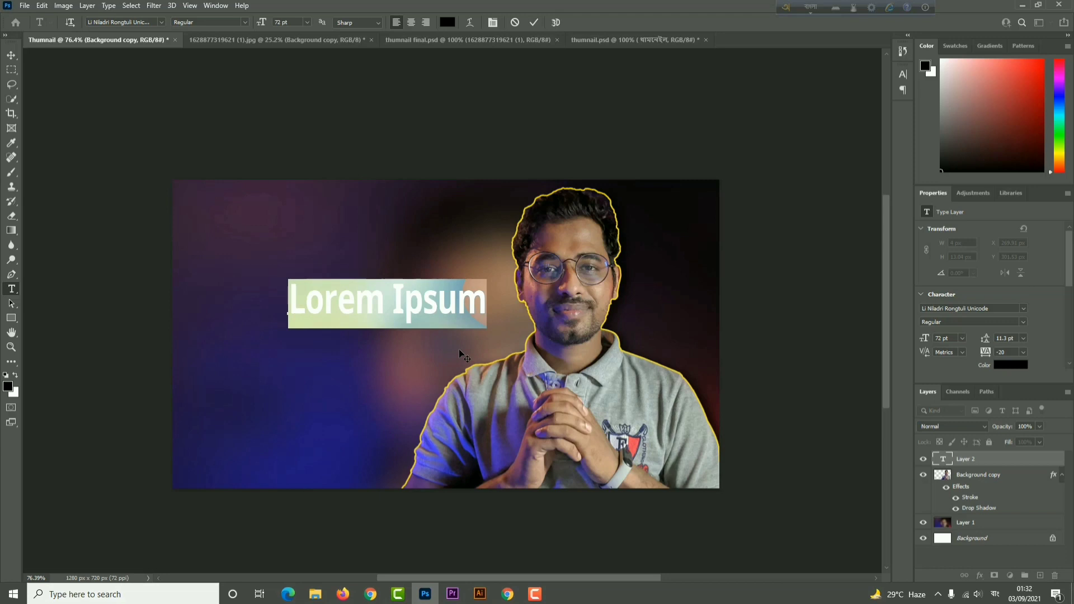
text(থামনেইল ডিজাইন)
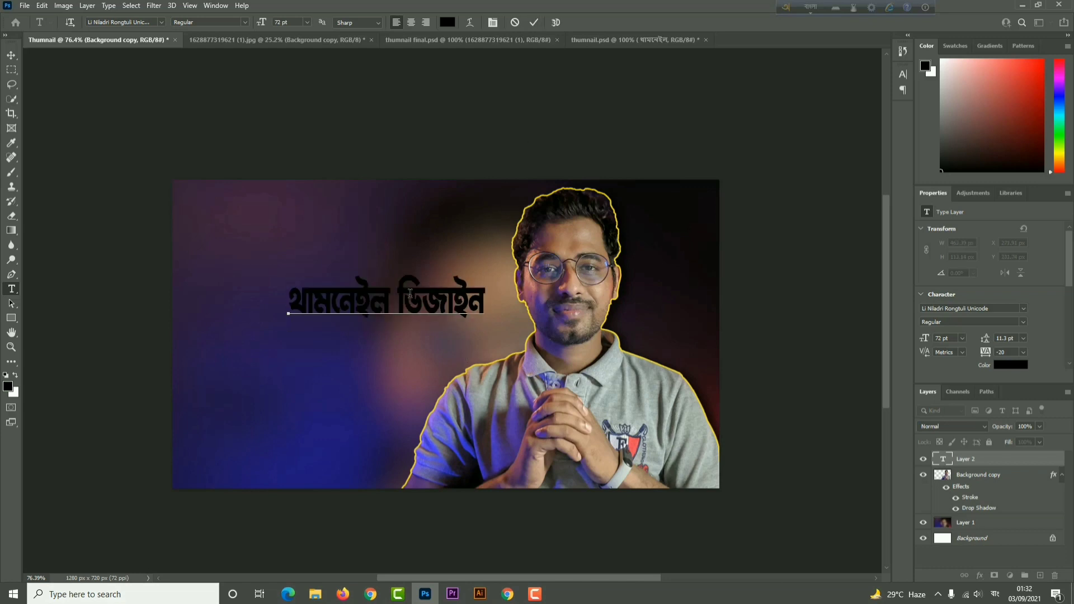
drag(396, 298, 490, 303)
right_click(445, 303)
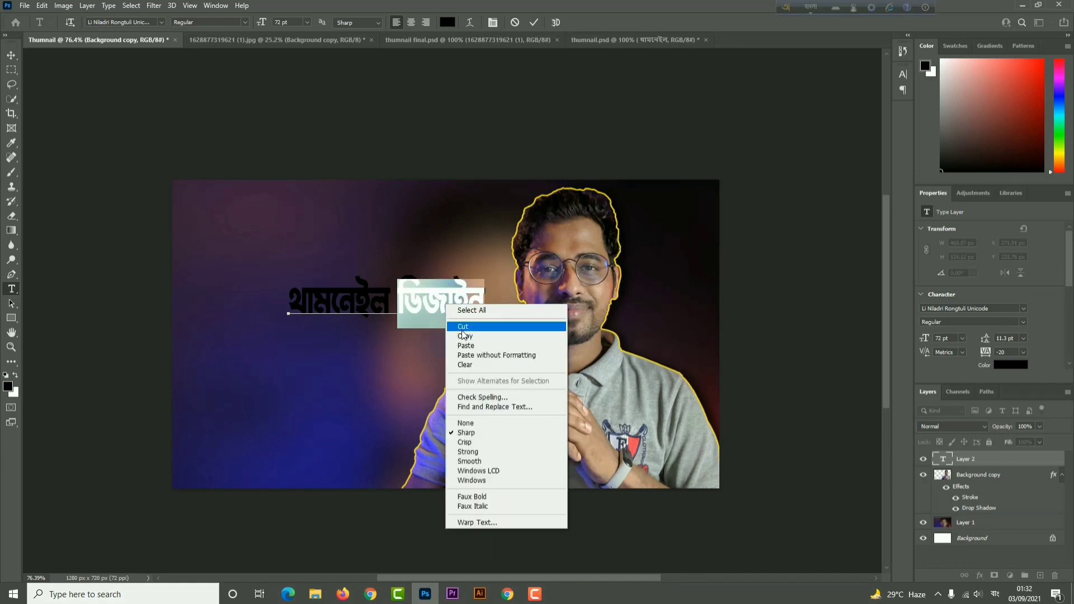
click(463, 329)
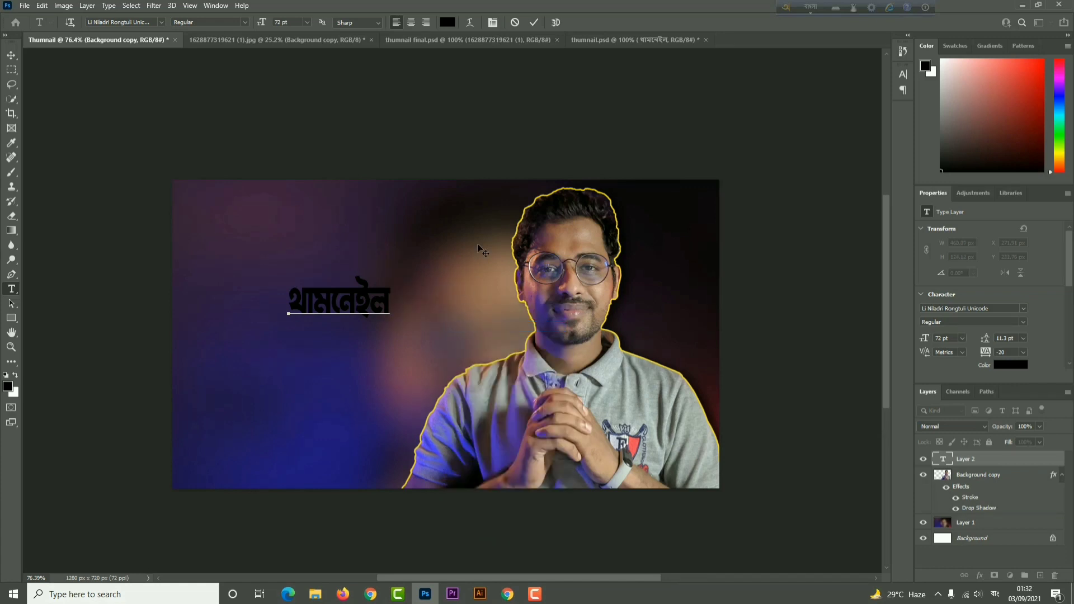
click(536, 23)
click(12, 56)
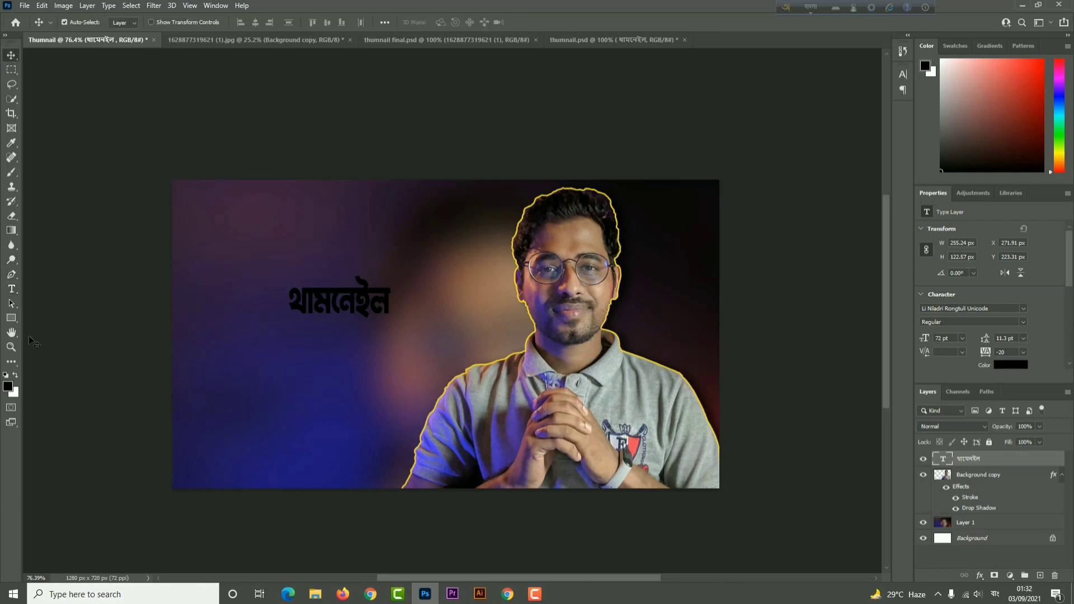
Draw a rectangle over the Bengali title and pick a grey foreground colour.
click(12, 322)
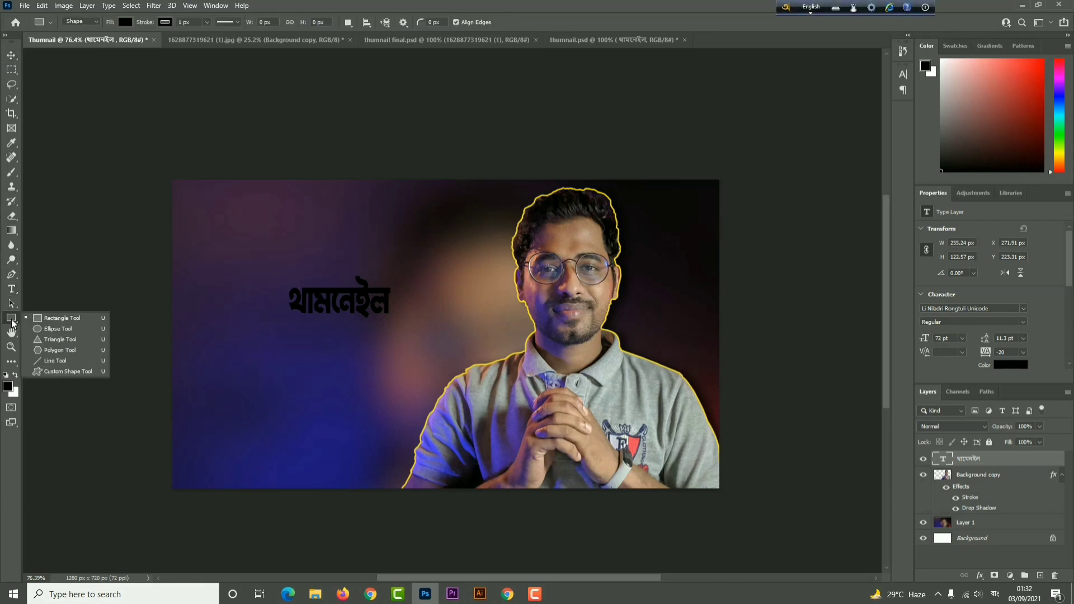
click(45, 319)
drag(231, 276, 461, 336)
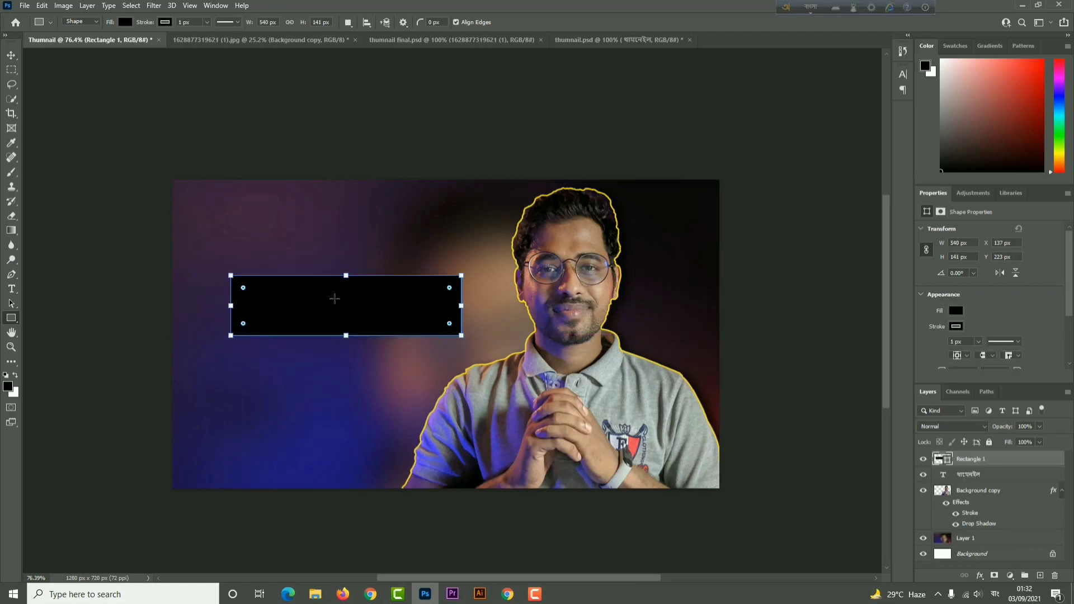
click(8, 386)
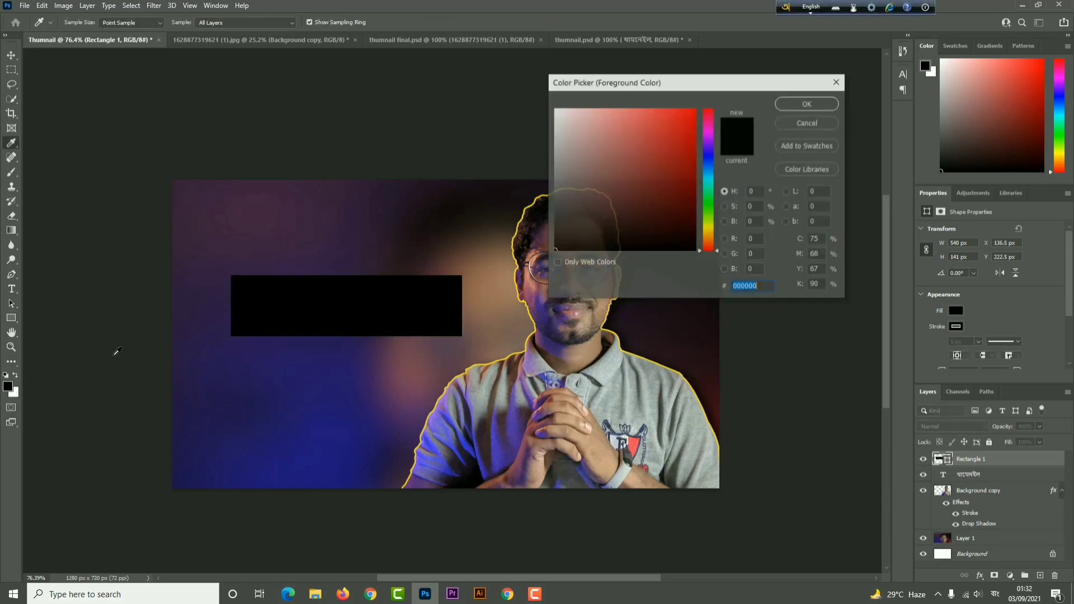
click(559, 219)
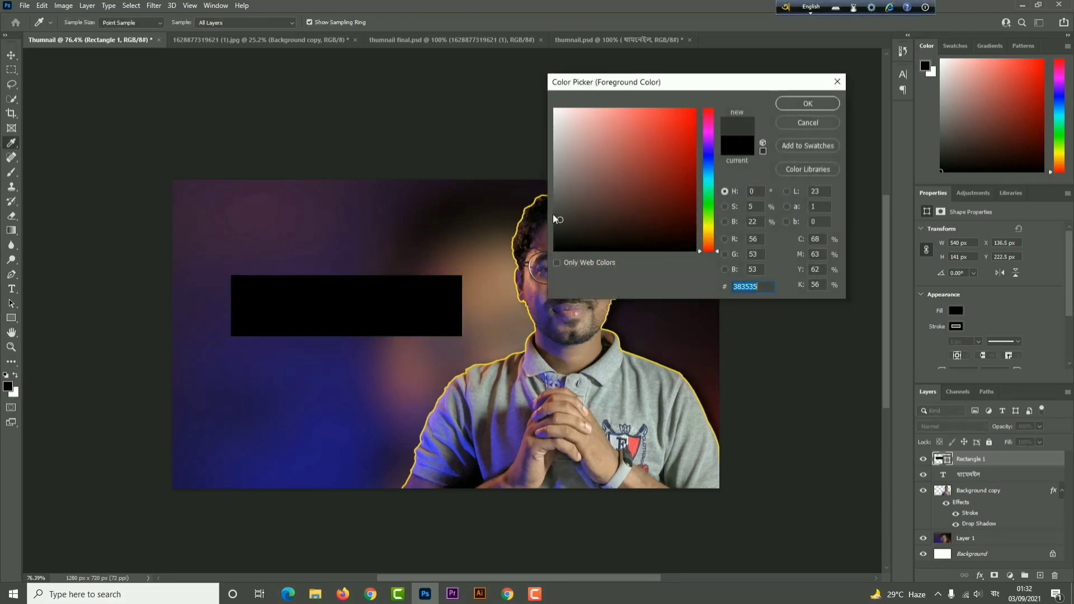
click(555, 196)
click(808, 103)
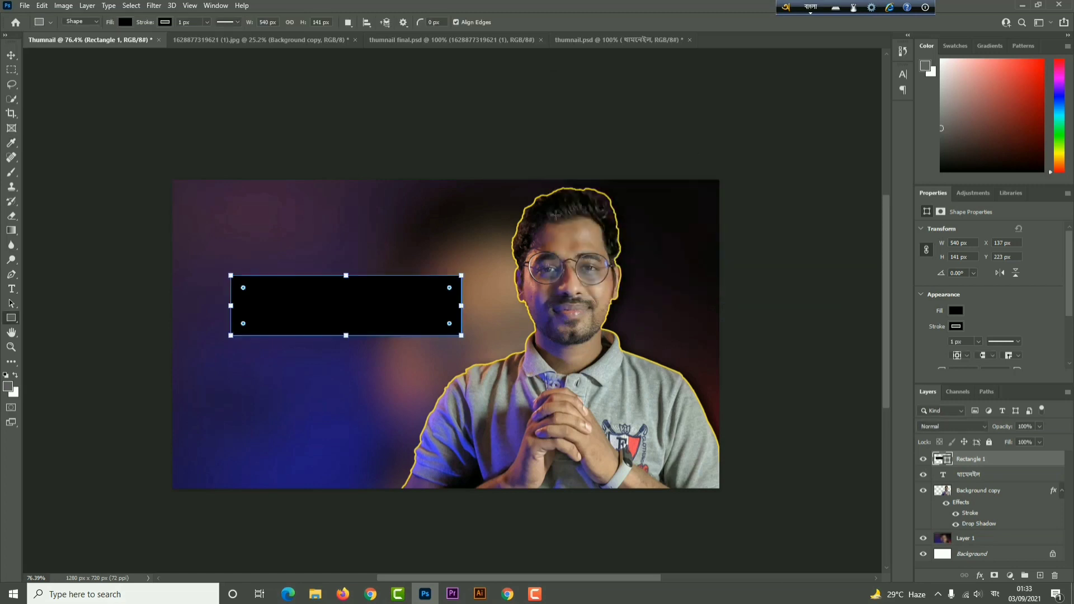
Fill the 540 × 141 px rectangle grey and move the title layer above Rectangle 1.
click(130, 22)
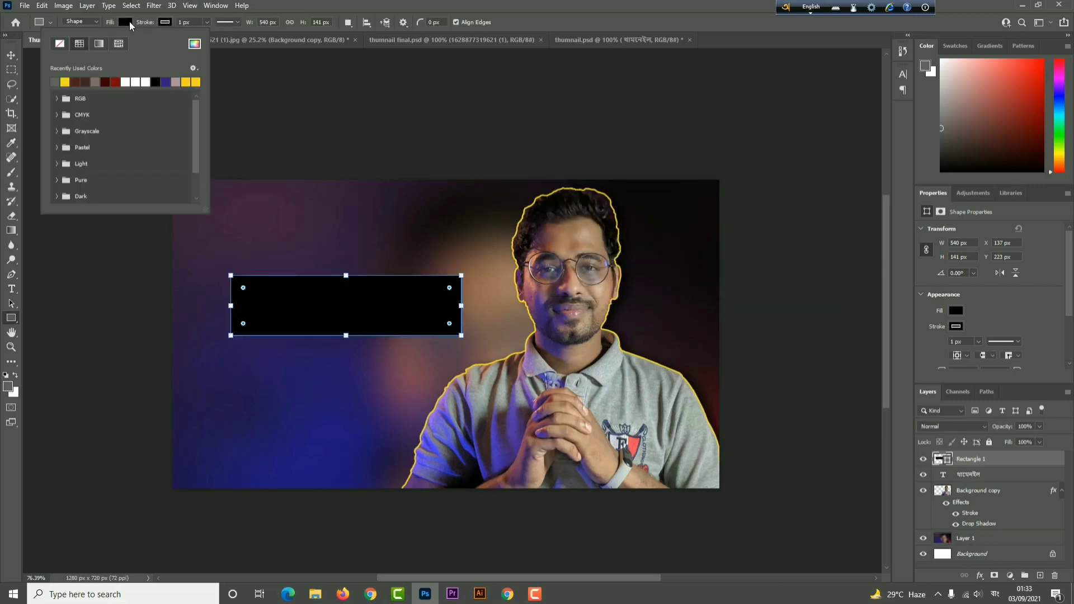
click(57, 80)
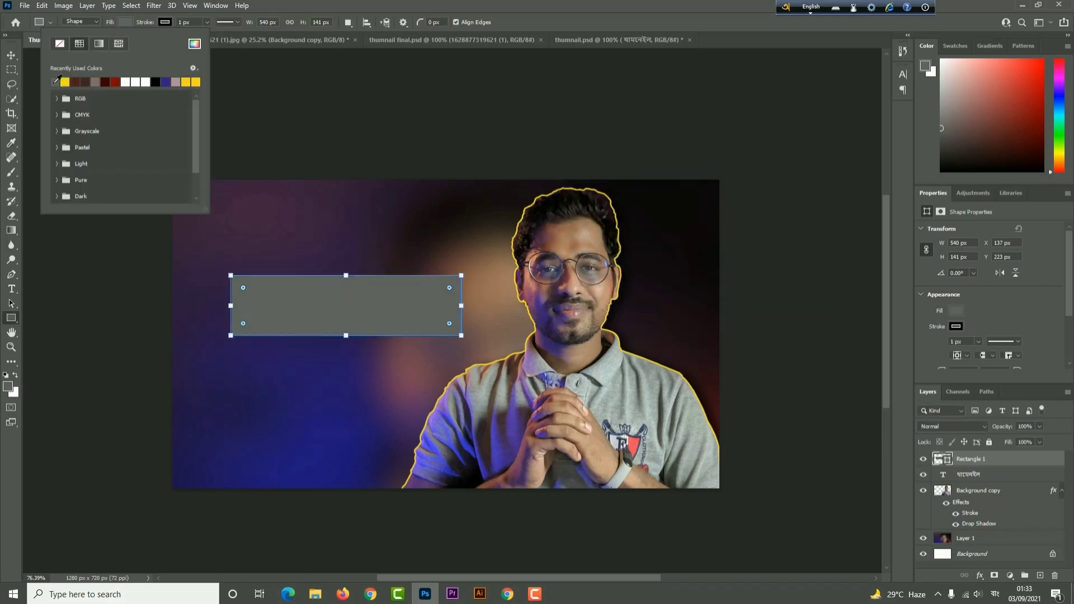
click(17, 59)
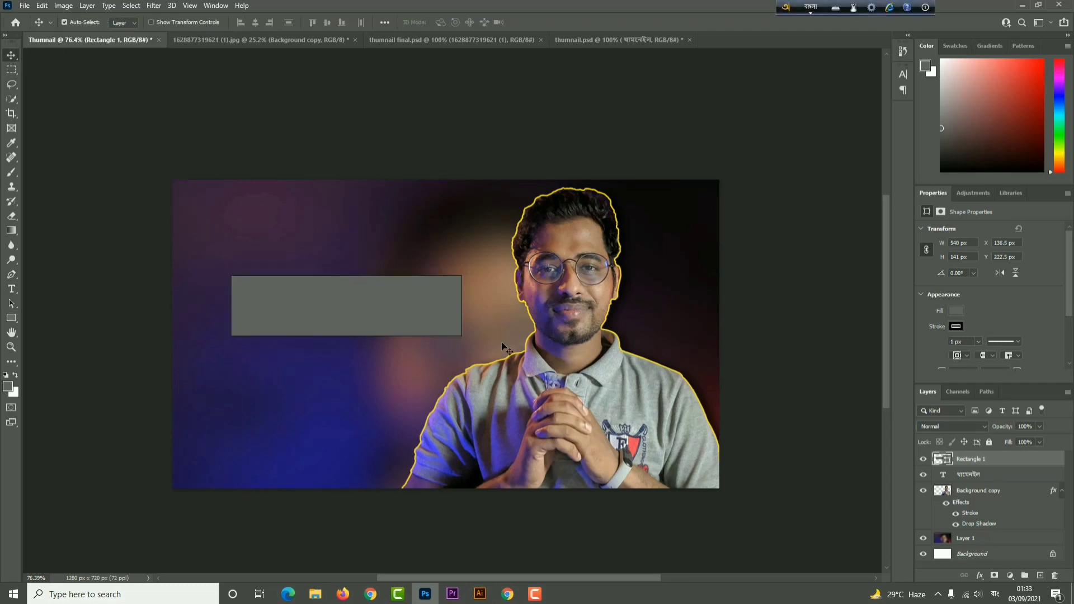
click(972, 475)
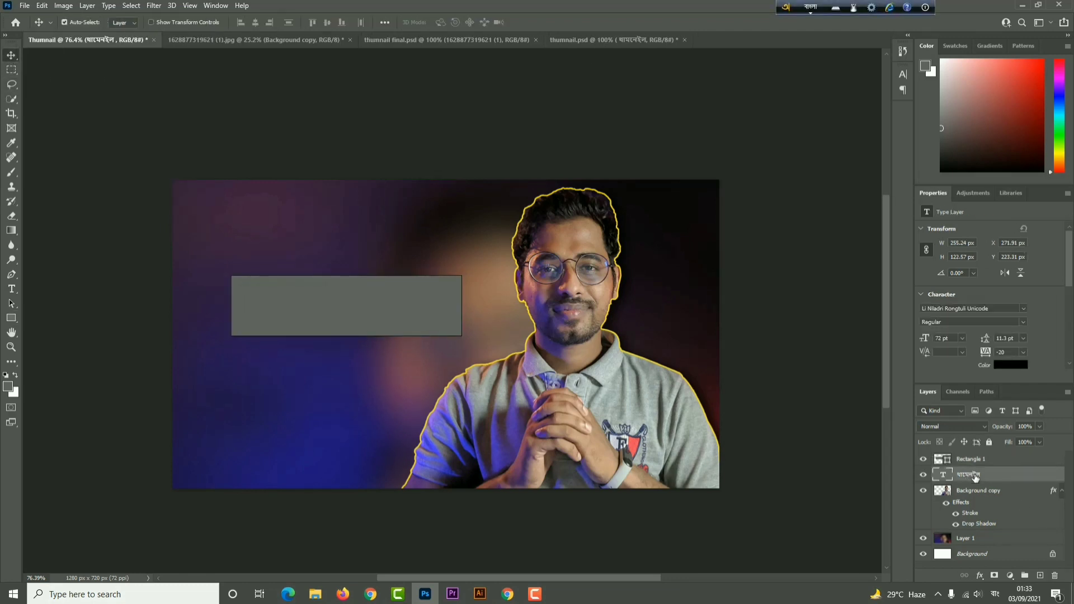
drag(975, 476, 974, 458)
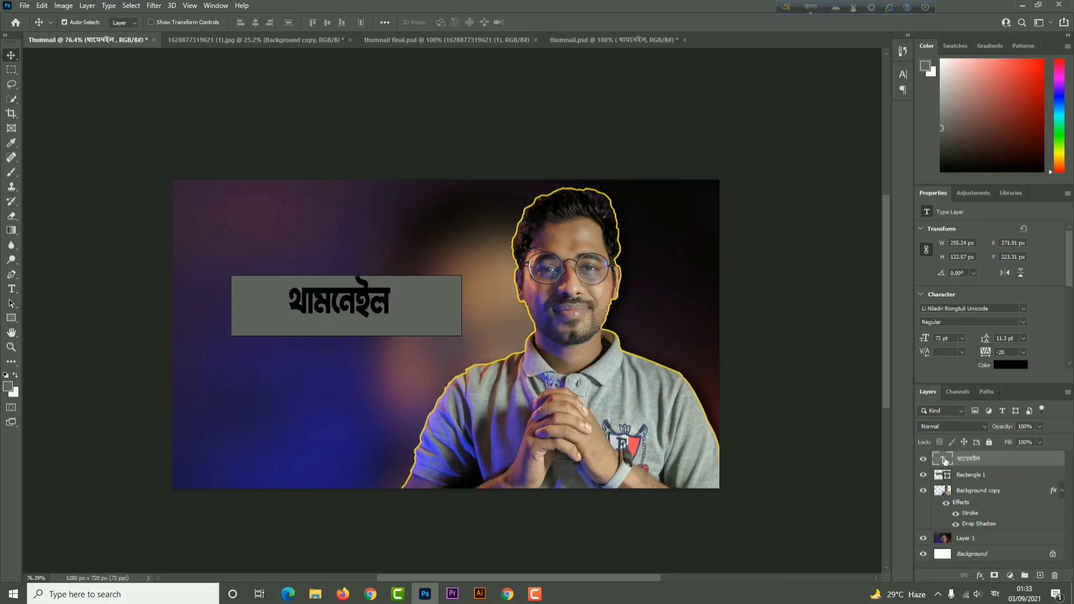
Change the Bengali title's text colour to yellow f0cb1f in the Character panel.
click(899, 76)
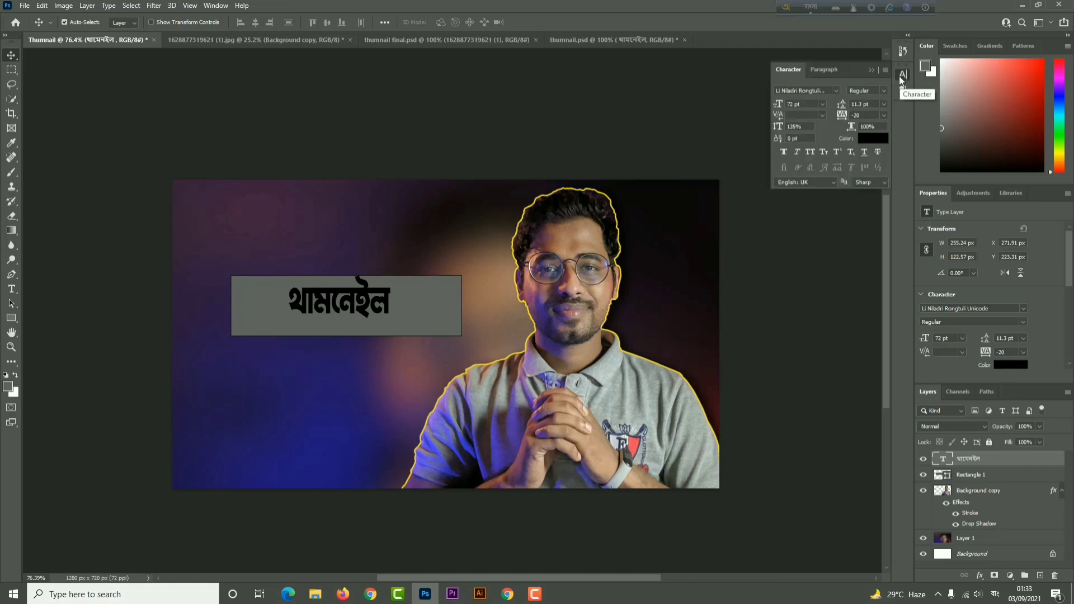
click(874, 139)
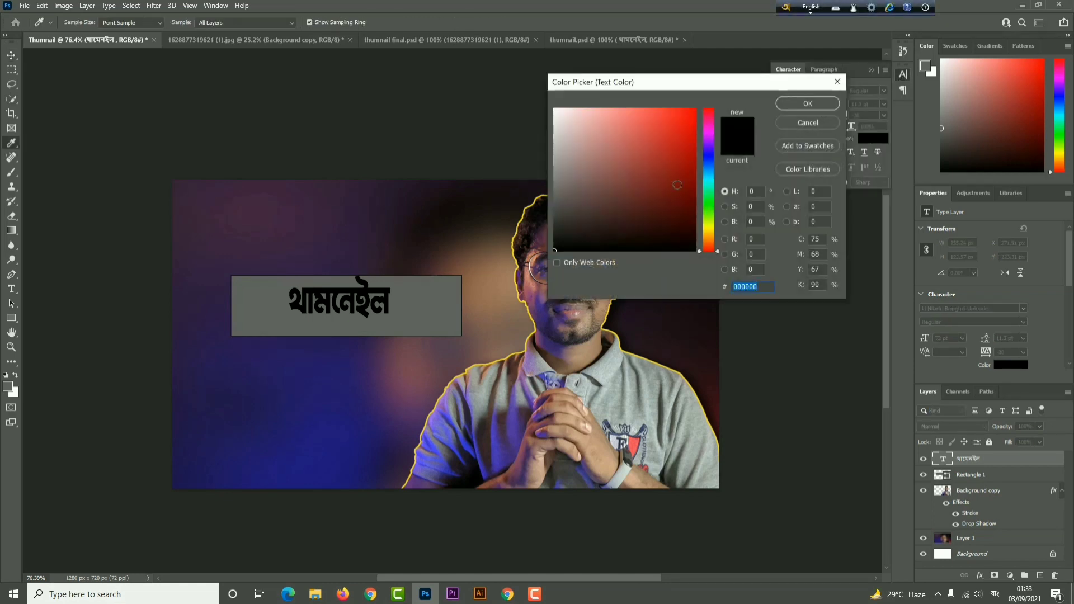
click(712, 234)
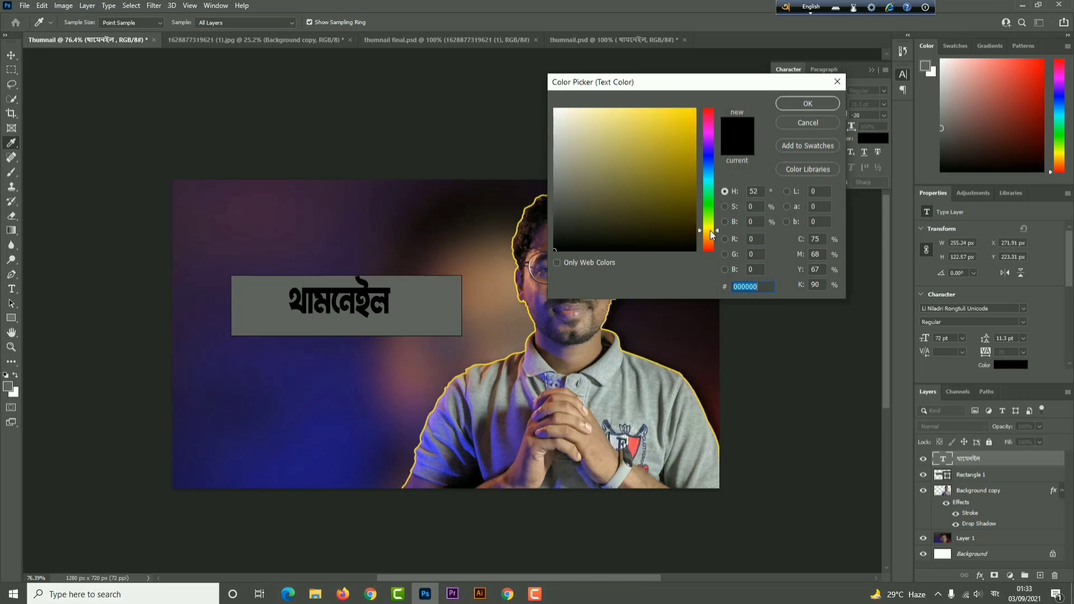
click(678, 116)
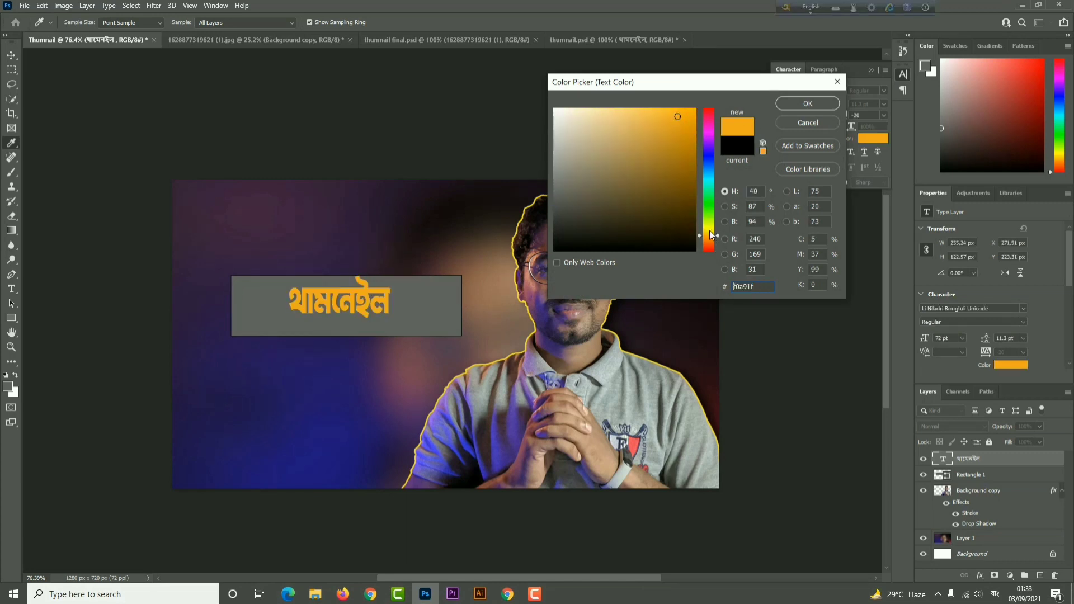
drag(712, 234, 710, 232)
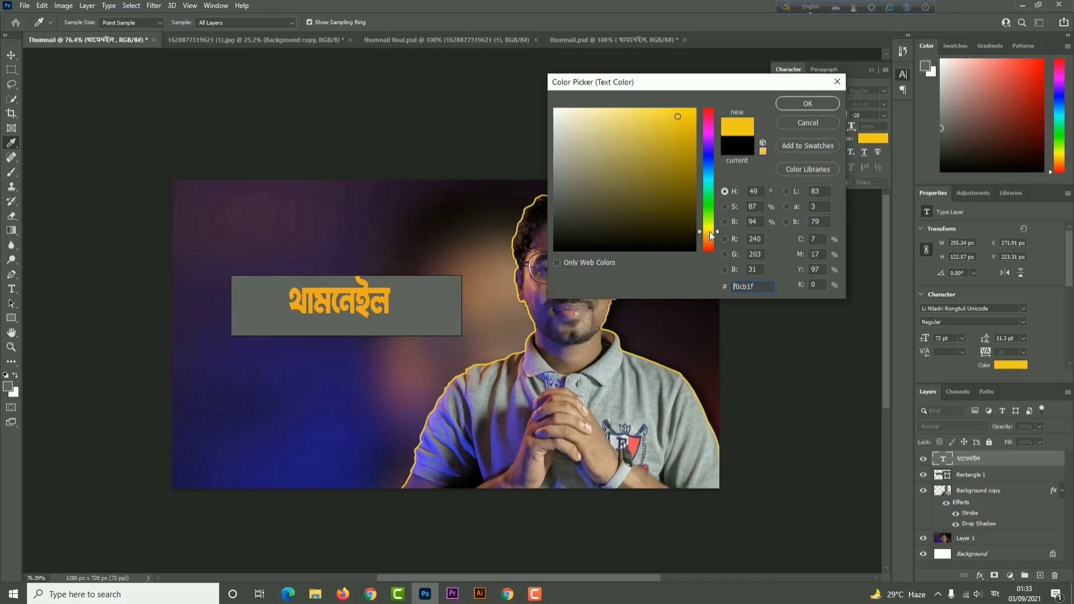
click(796, 105)
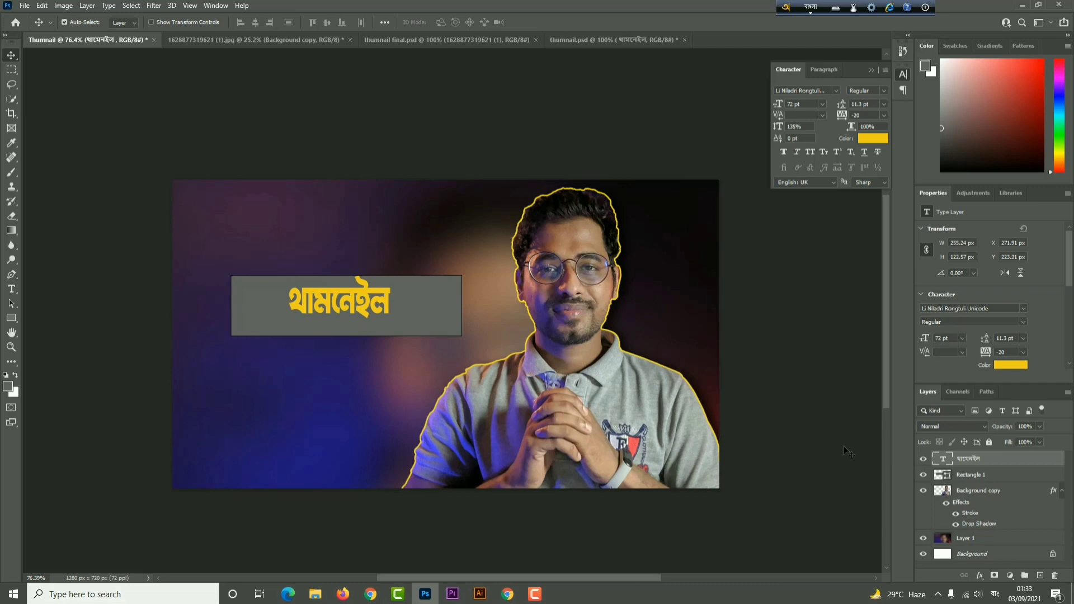
Darken Rectangle 1's fill to near-black #1c1c1c.
double_click(942, 475)
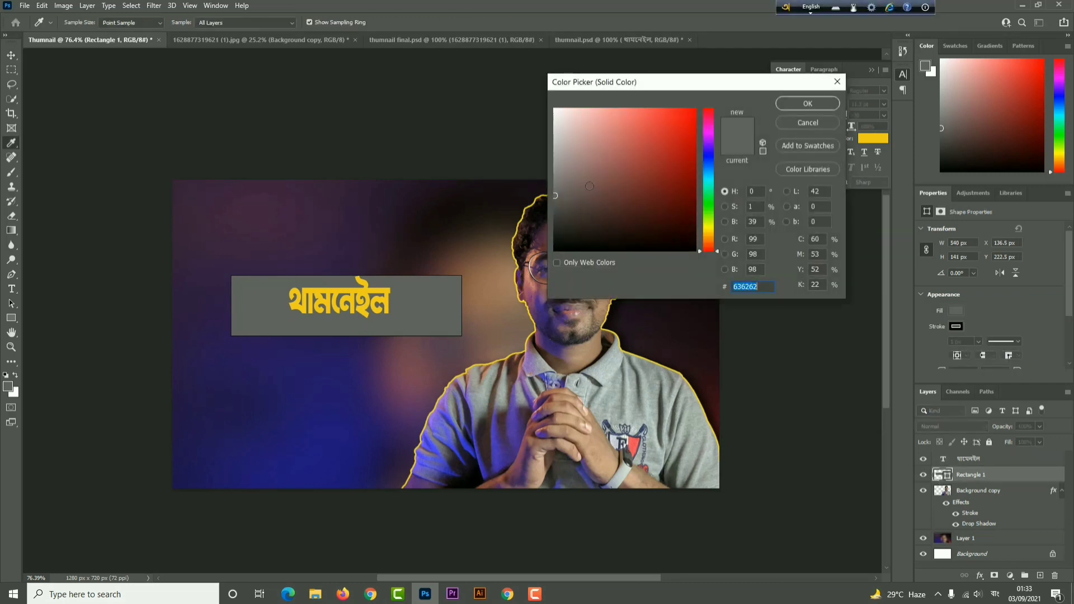
drag(555, 197, 561, 234)
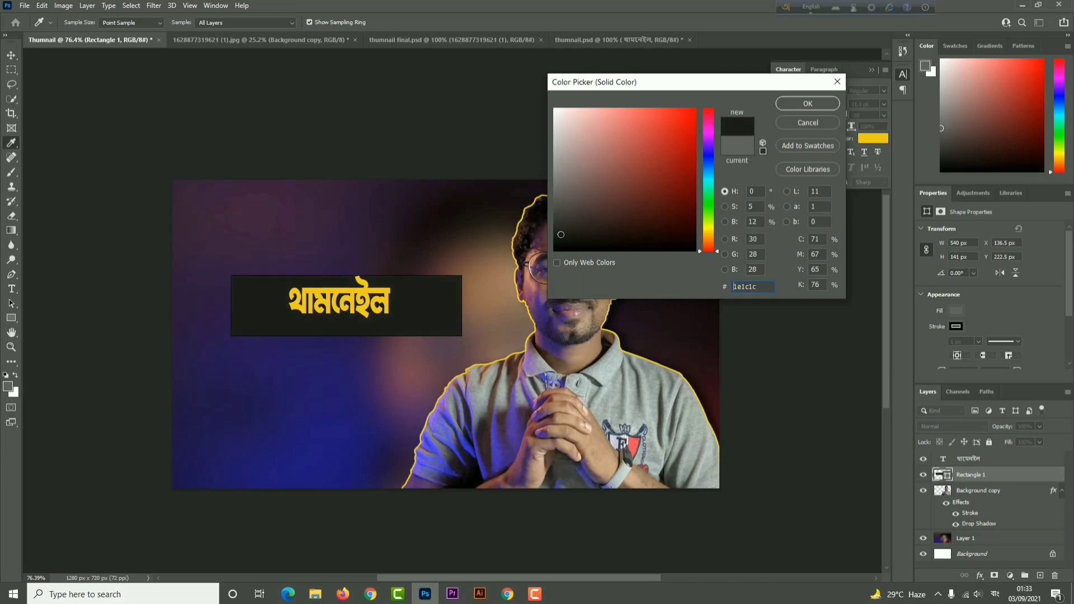
click(795, 104)
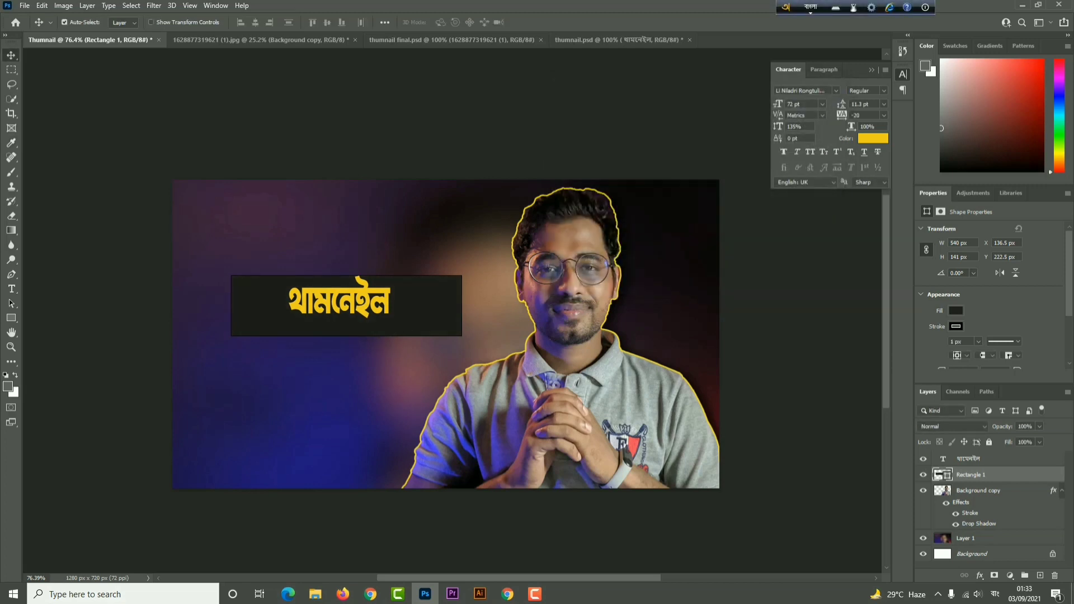
click(359, 315)
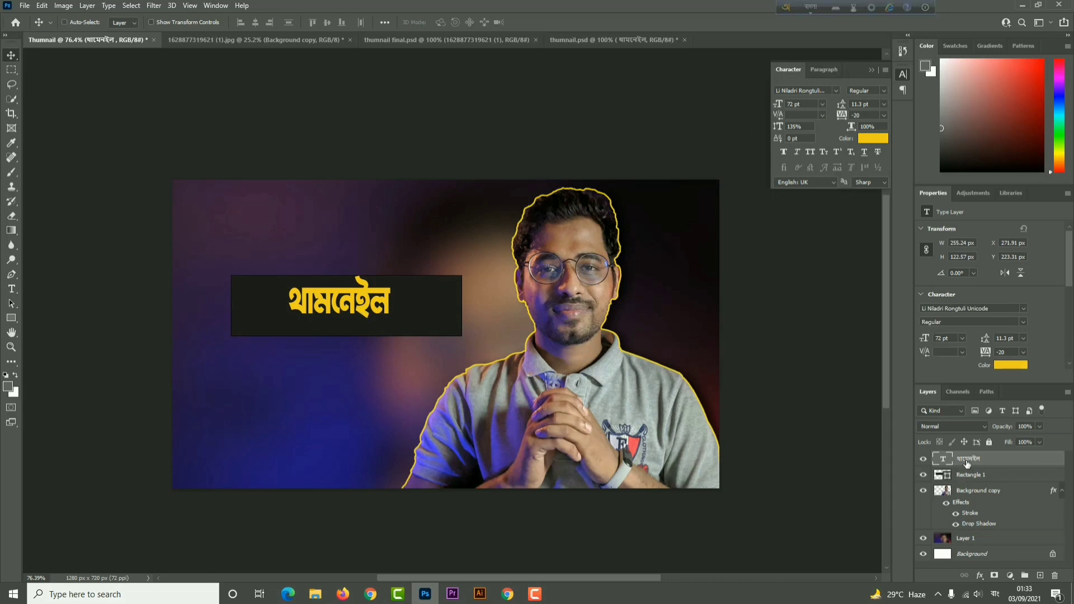
Scale the yellow title to about 157% (112.99 pt) and reposition it to fill the banner.
key(ctrl+t)
drag(399, 330, 424, 349)
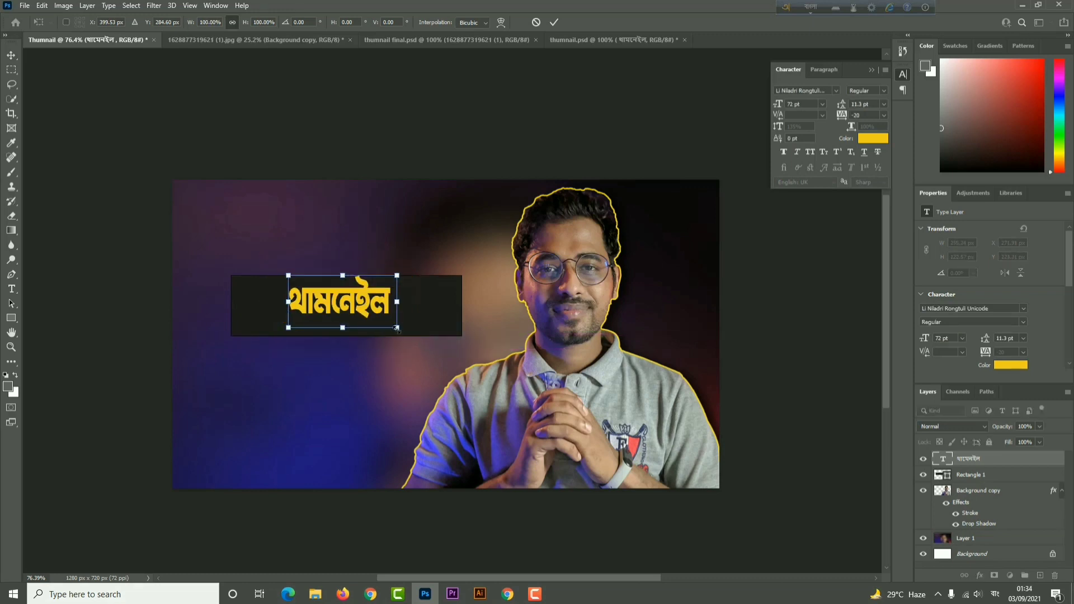
drag(397, 328, 469, 367)
drag(416, 343, 380, 328)
drag(440, 351, 434, 348)
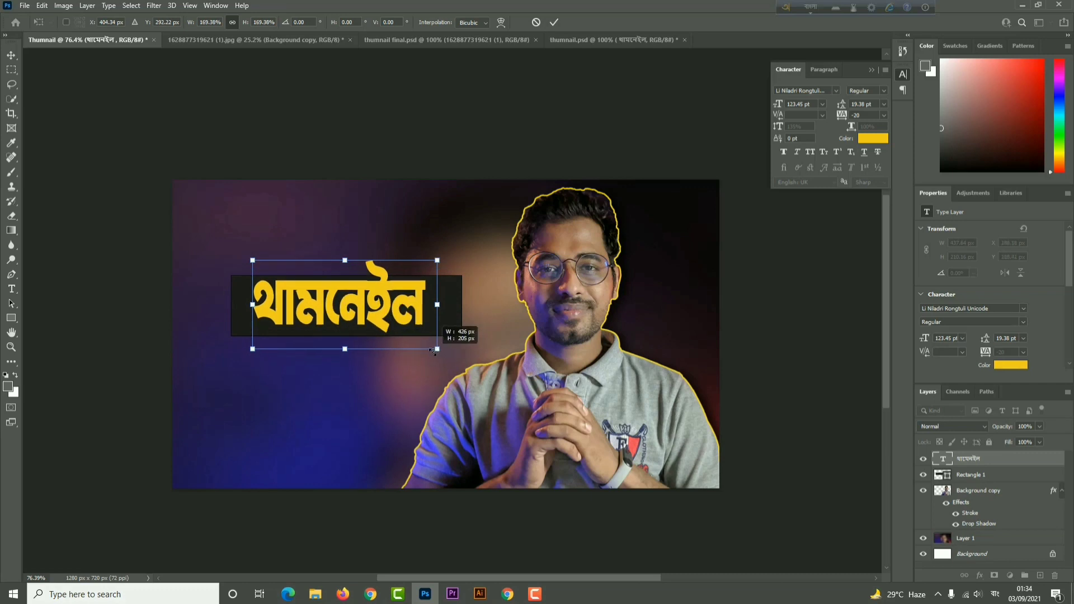
drag(374, 321, 387, 324)
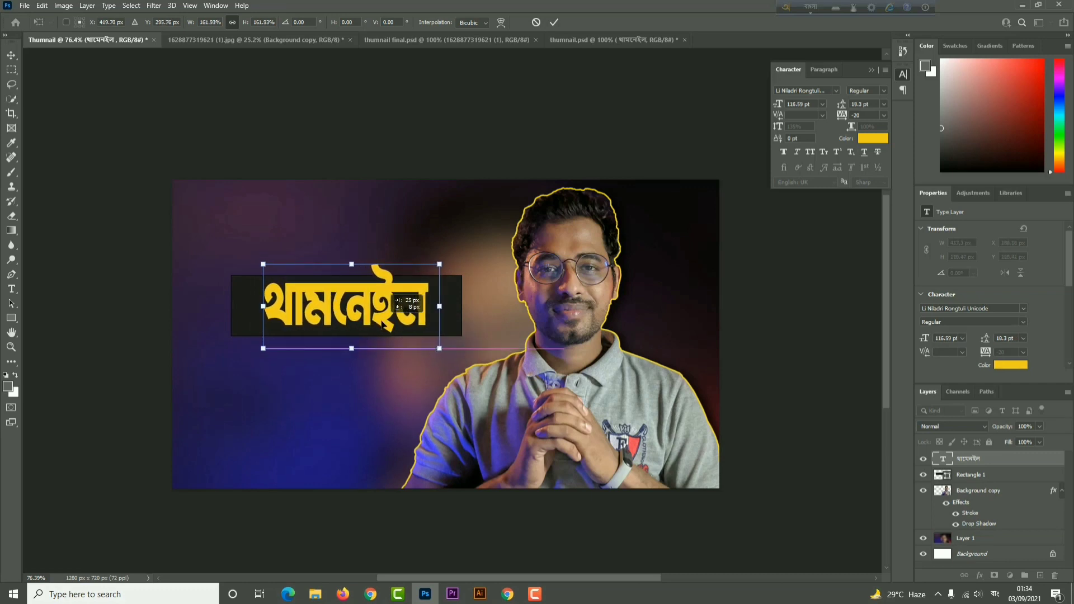
drag(439, 347, 386, 327)
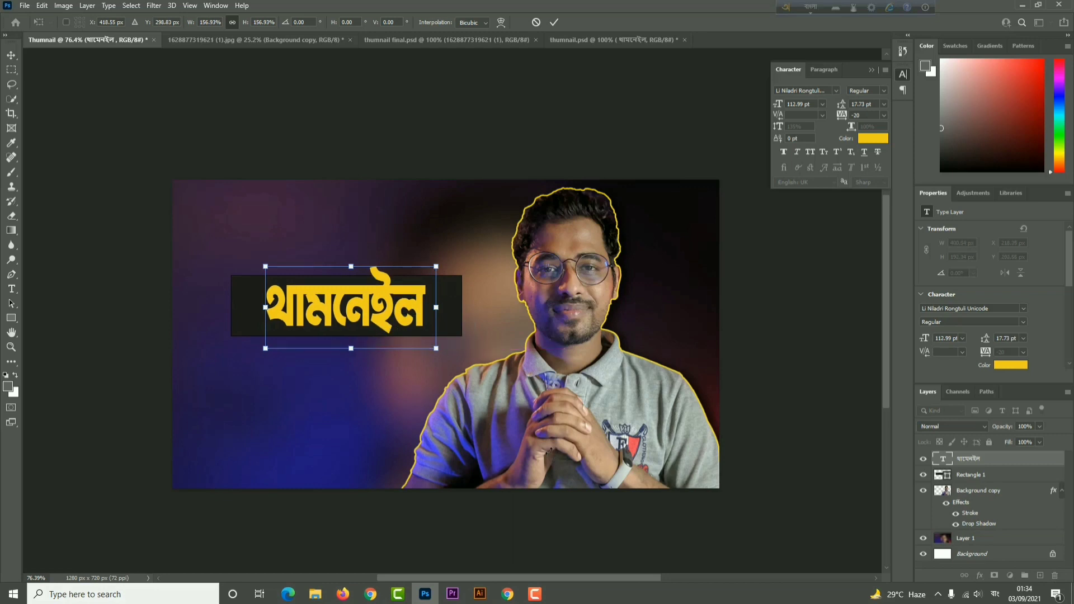
click(553, 23)
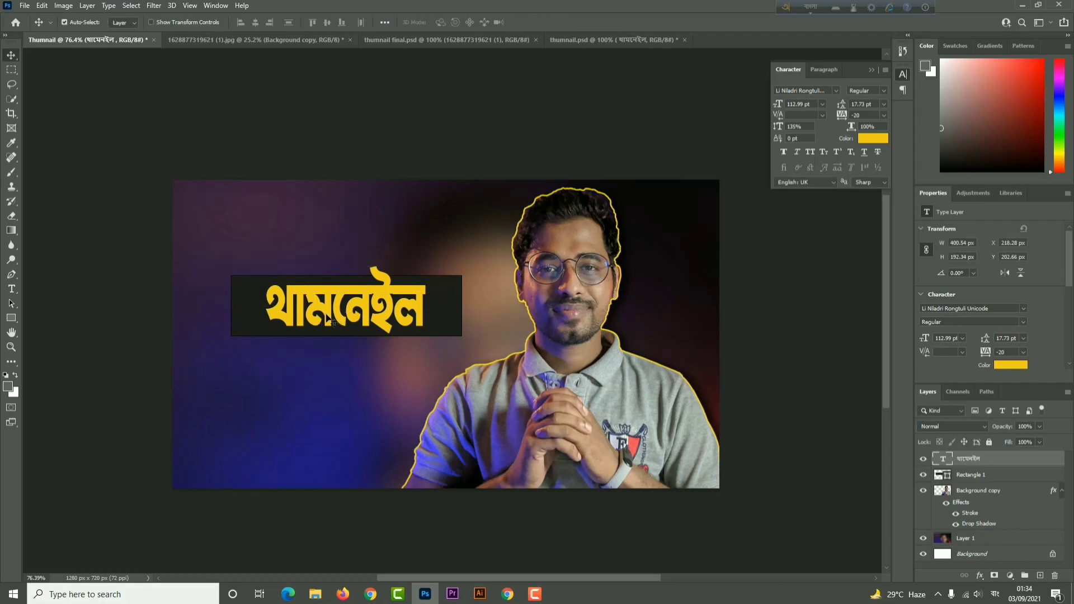
Duplicate the title below and retype it as black 'ডিজাইন'.
drag(331, 317, 375, 395)
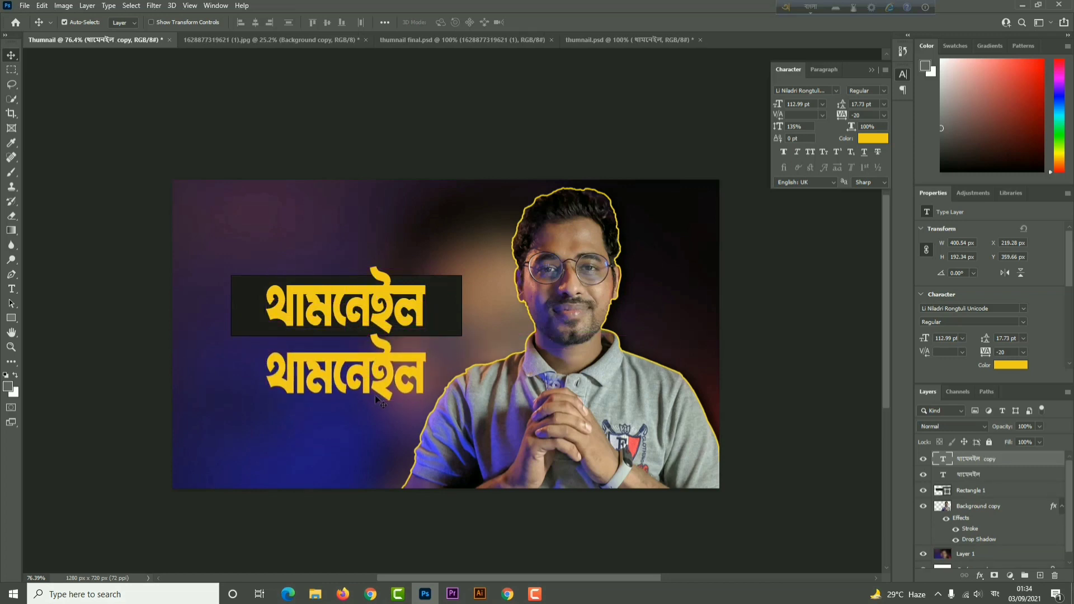
click(11, 290)
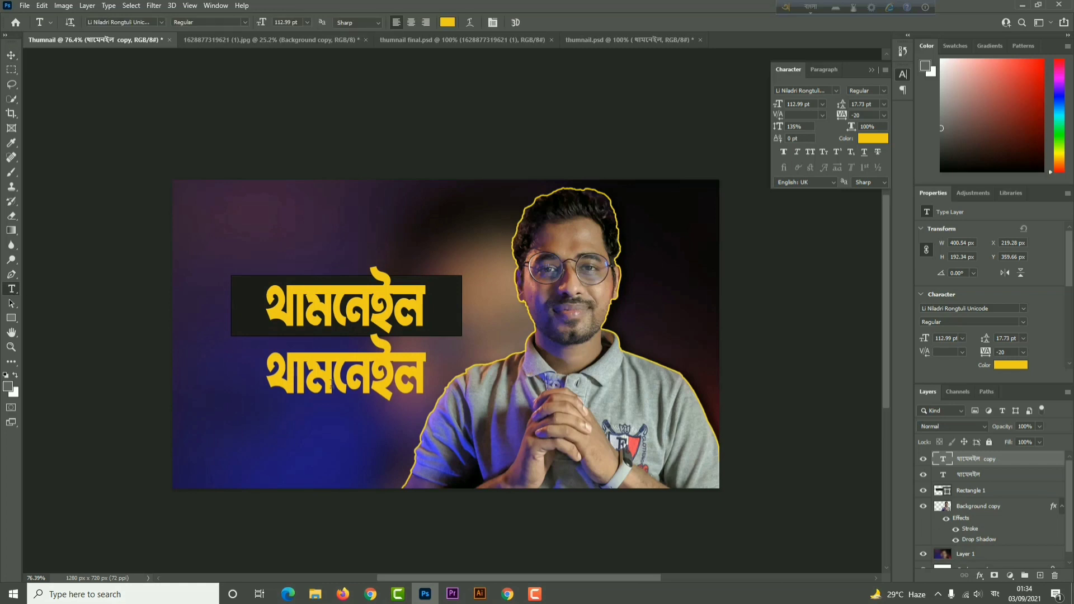
drag(422, 373, 252, 380)
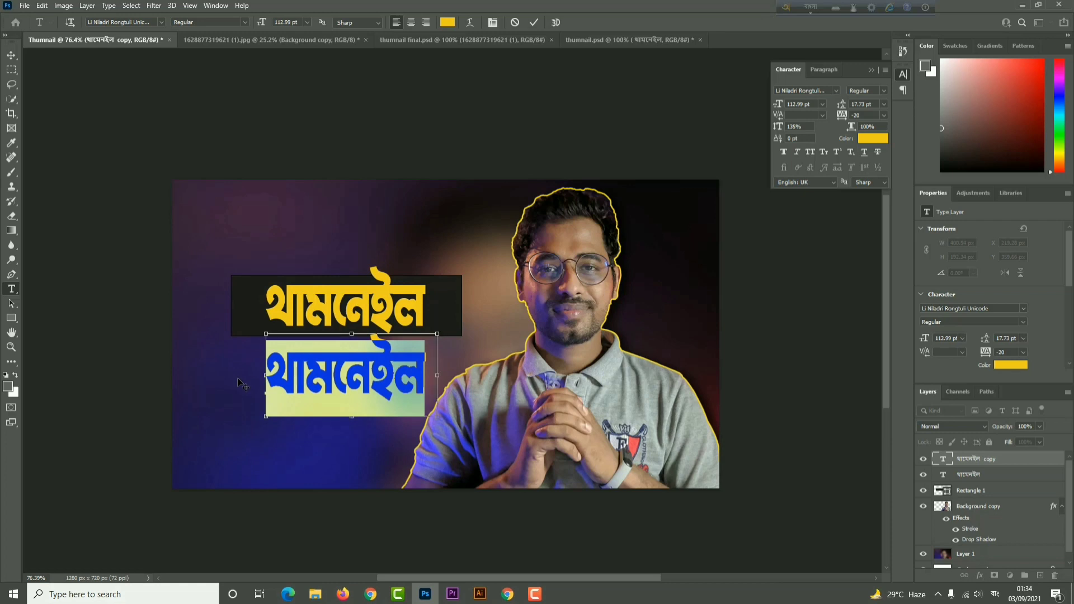
text(ডিজাইন)
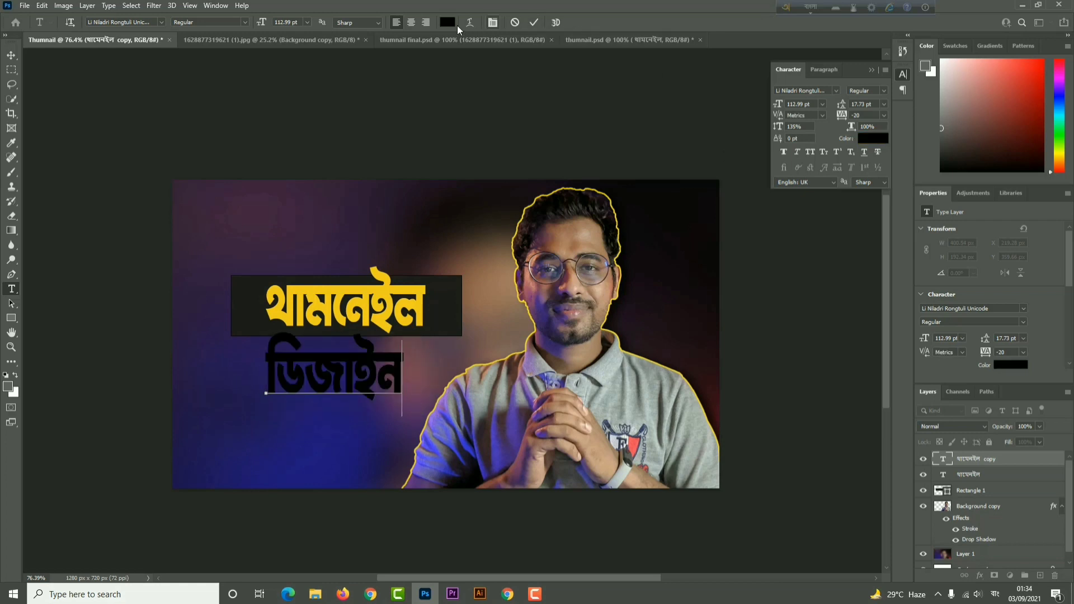
click(452, 23)
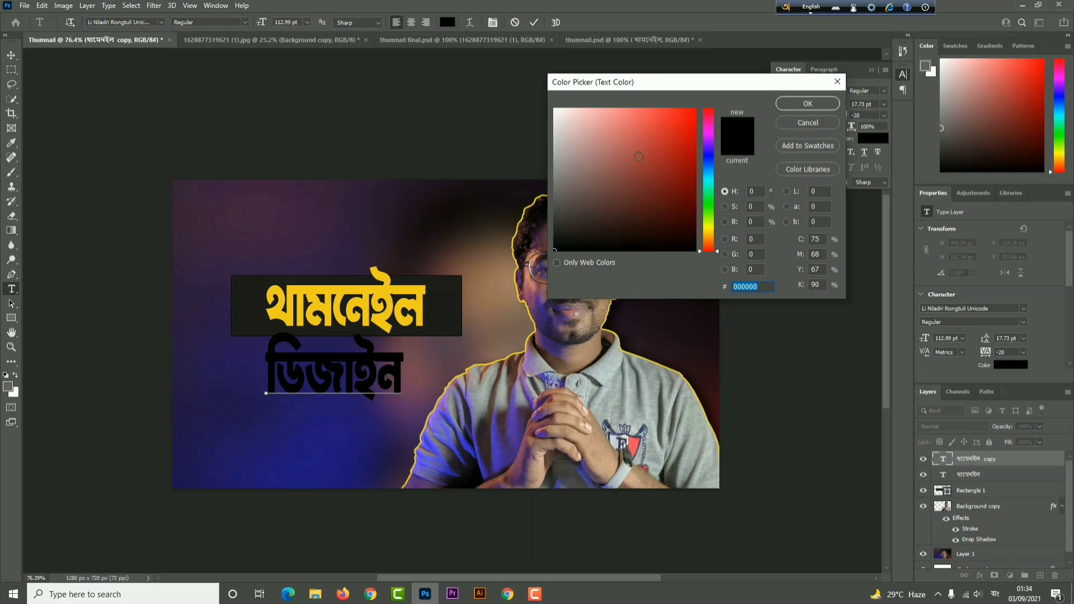
click(807, 104)
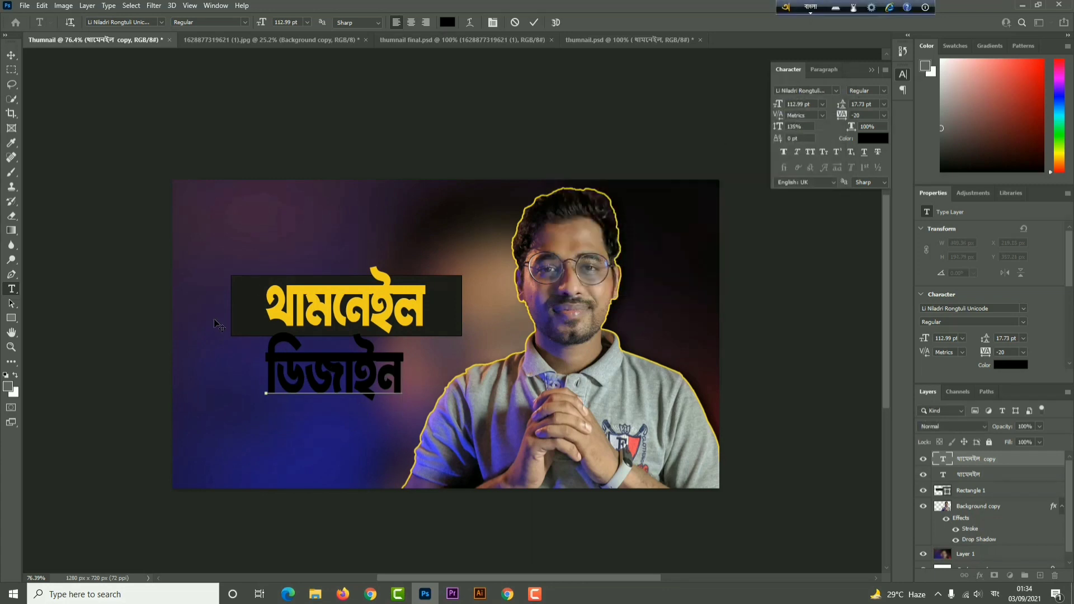
click(534, 22)
click(12, 54)
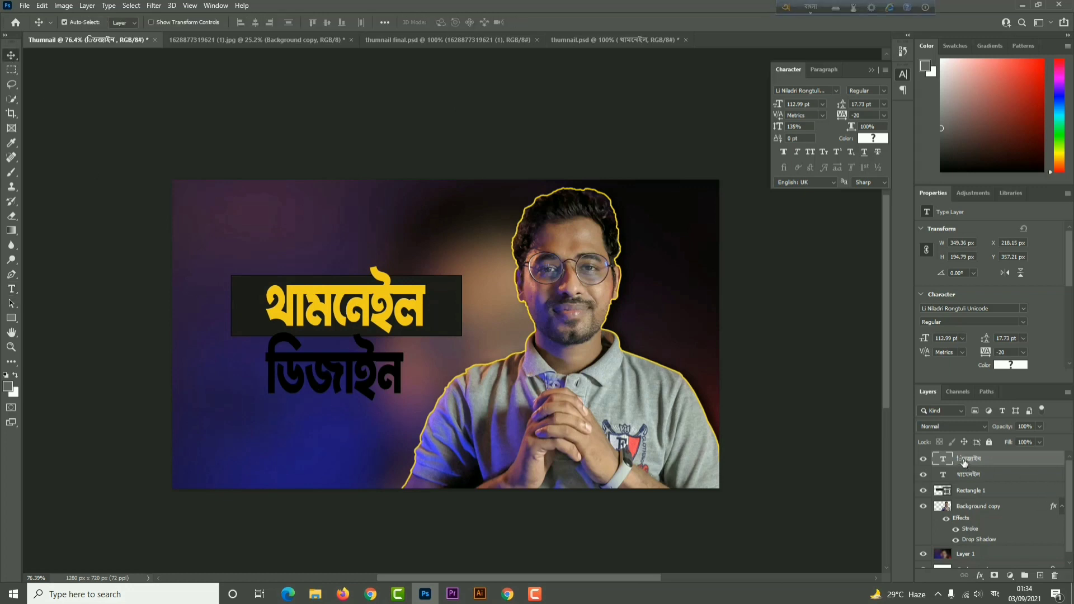
Shrink 'ডিজাইন' to about 78% (87.74 pt) and centre it beneath the dark banner.
key(ctrl+t)
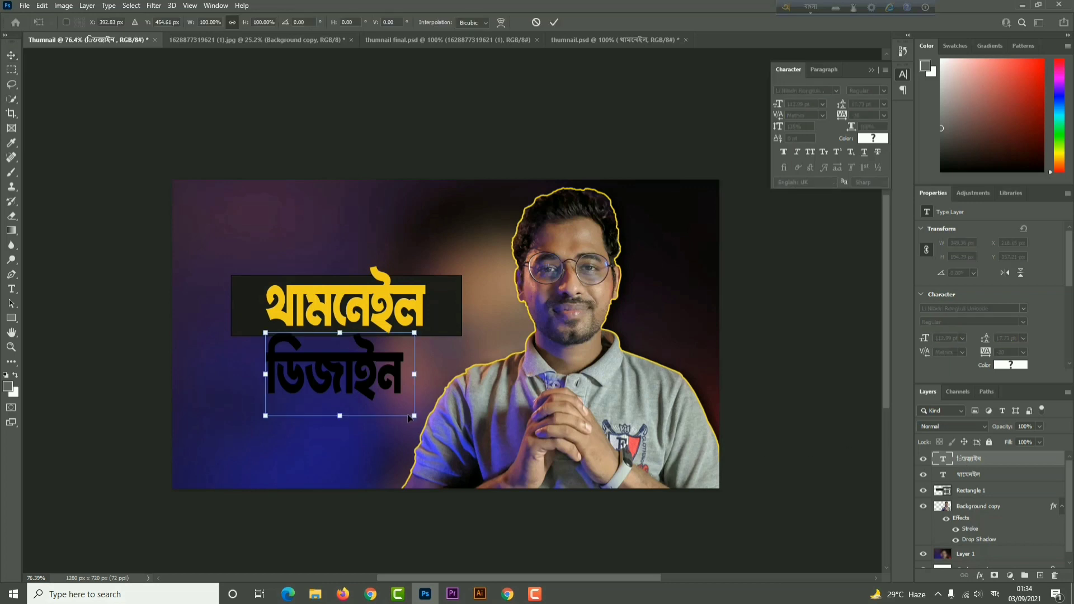
drag(414, 415, 365, 393)
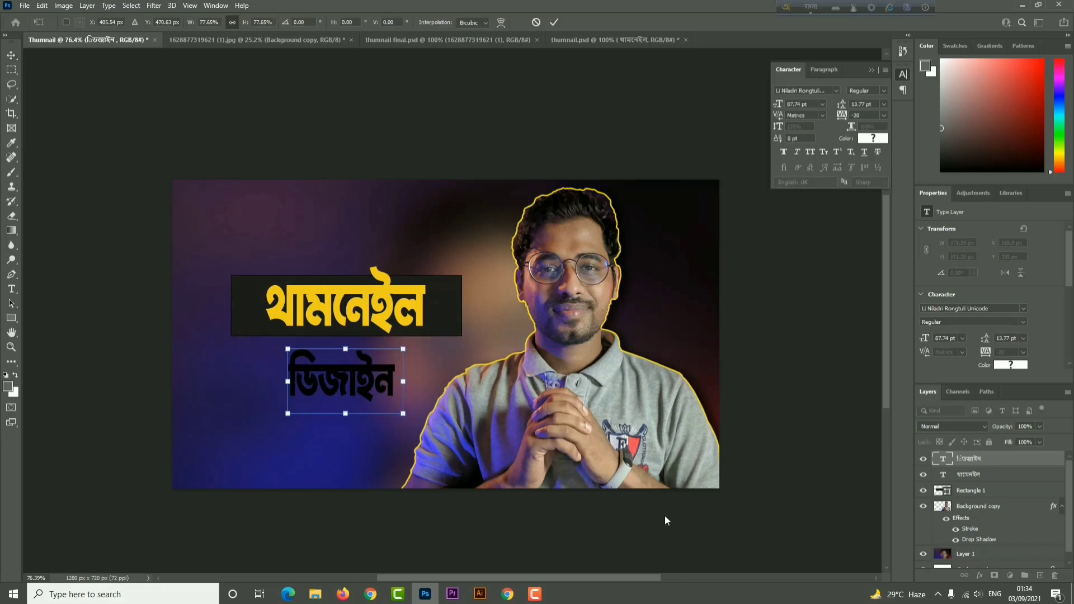
click(554, 24)
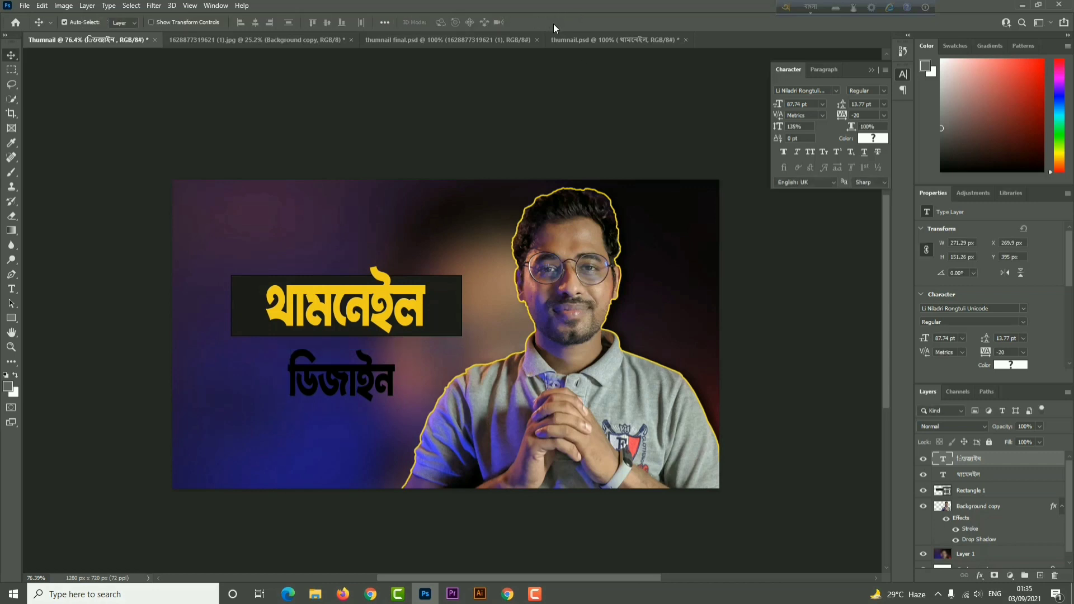
click(241, 314)
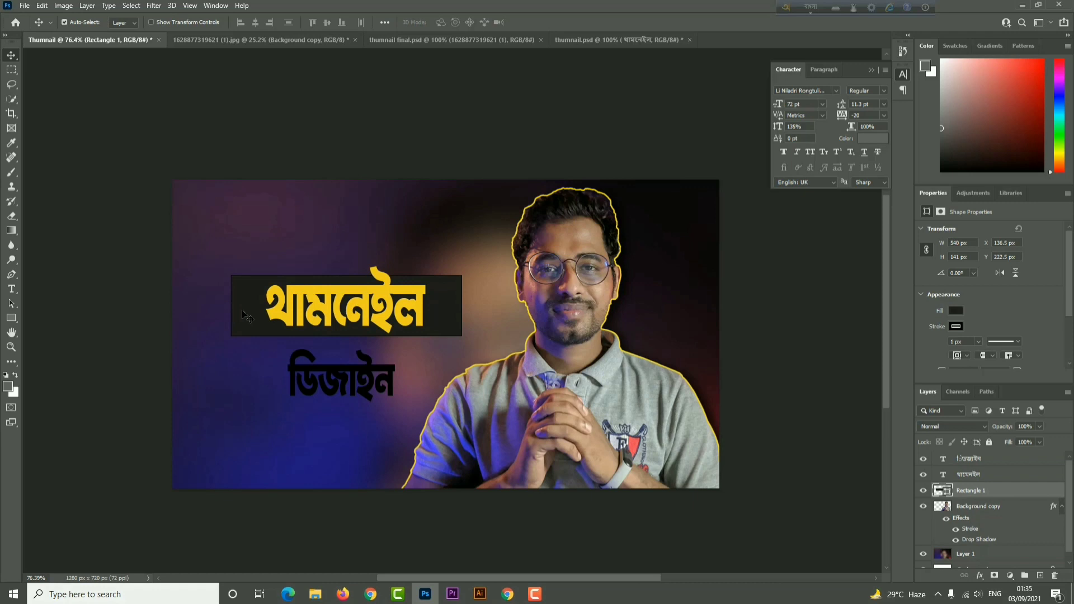
Duplicate the dark banner below behind 'ডিজাইন' and fill the copy with the title's yellow.
drag(244, 315, 240, 381)
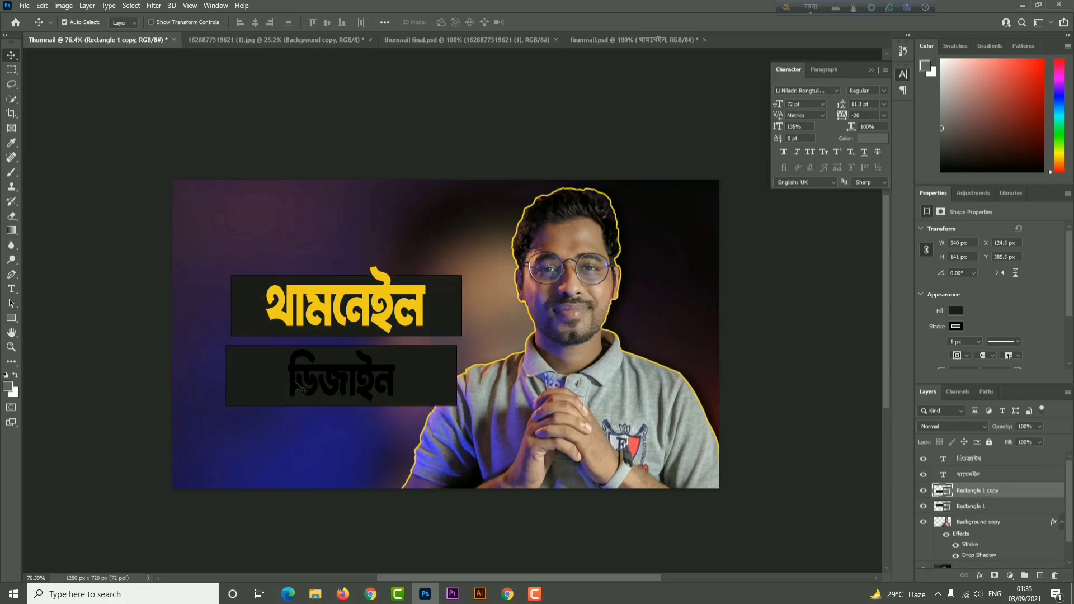
click(348, 386)
click(415, 377)
double_click(939, 491)
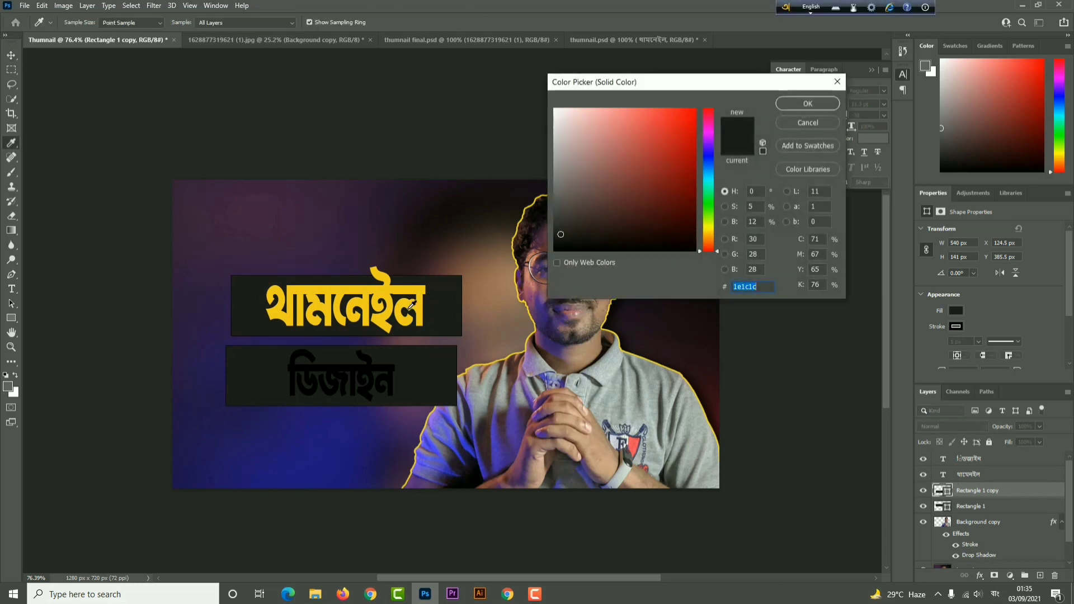
click(411, 305)
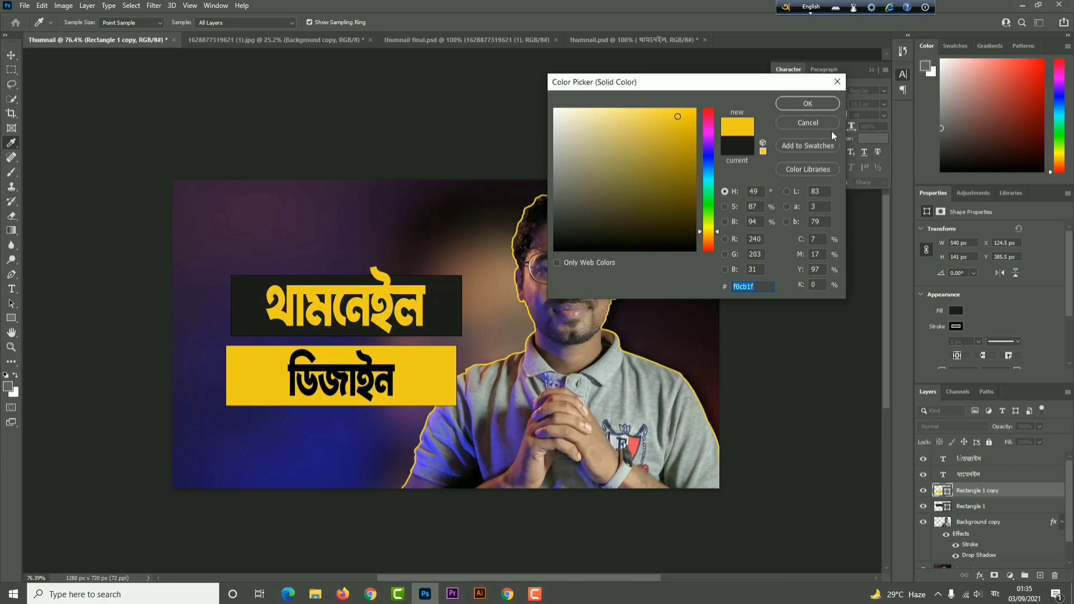
click(808, 104)
key(v)
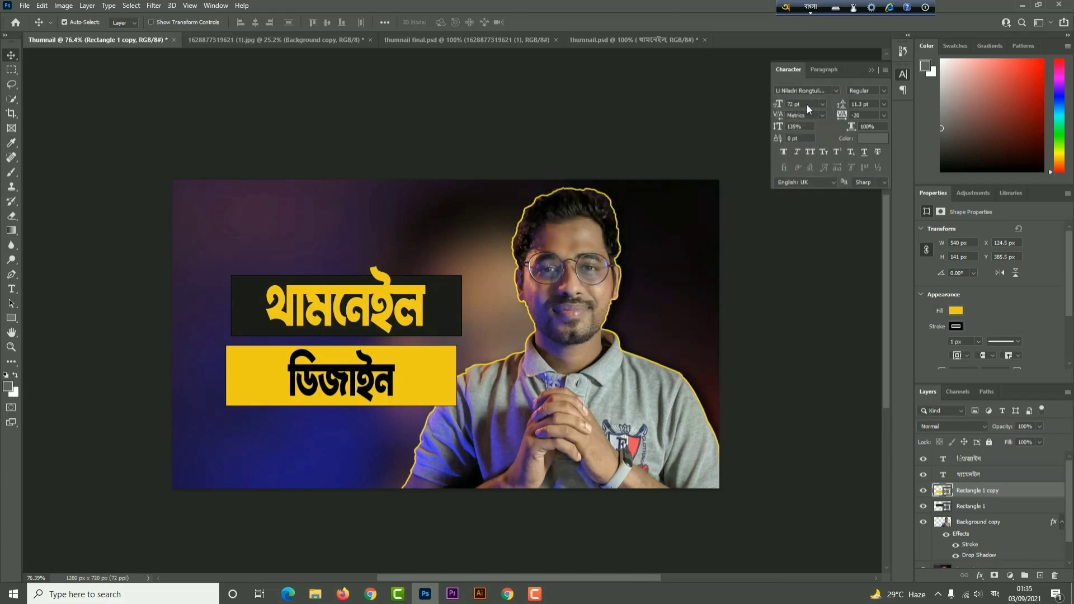
Resize the yellow banner copy to about 453 × 129 px to fit the word.
click(342, 385)
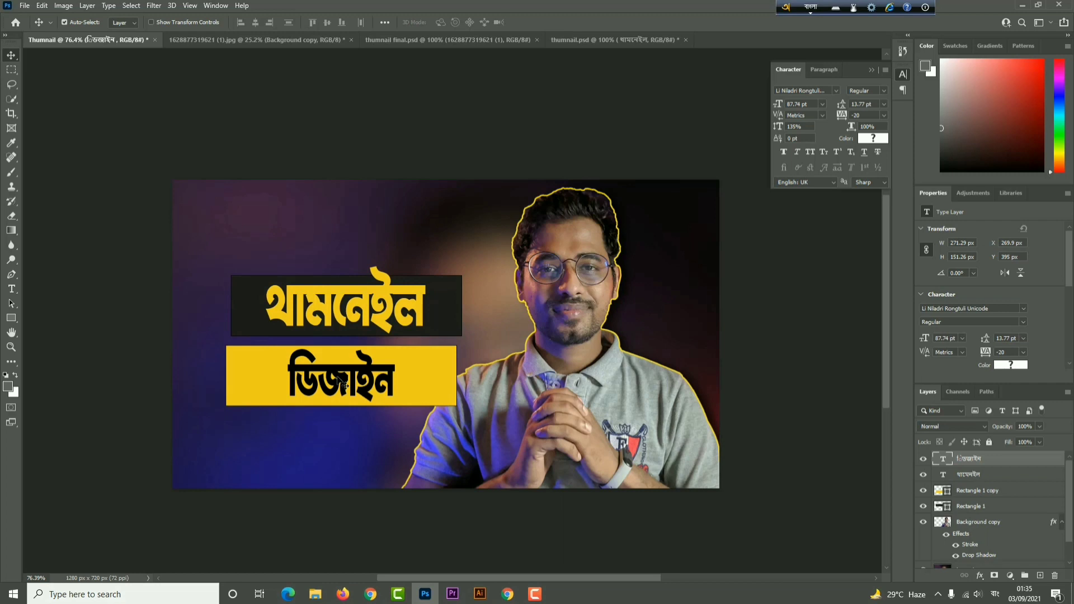
click(421, 389)
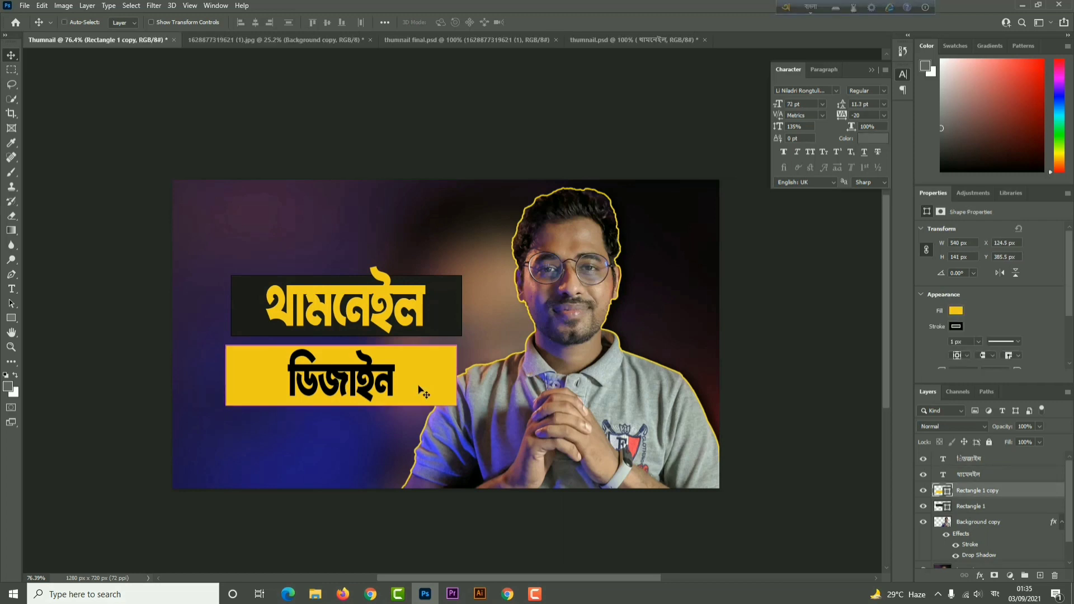
key(ctrl+t)
drag(341, 345, 341, 348)
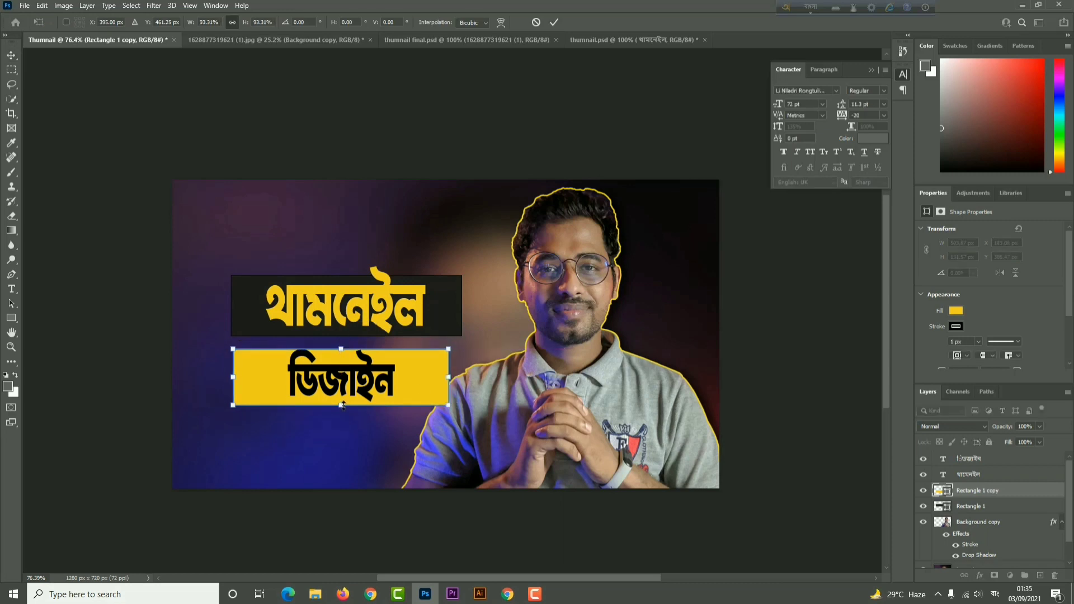
drag(343, 405, 343, 401)
drag(439, 376, 452, 376)
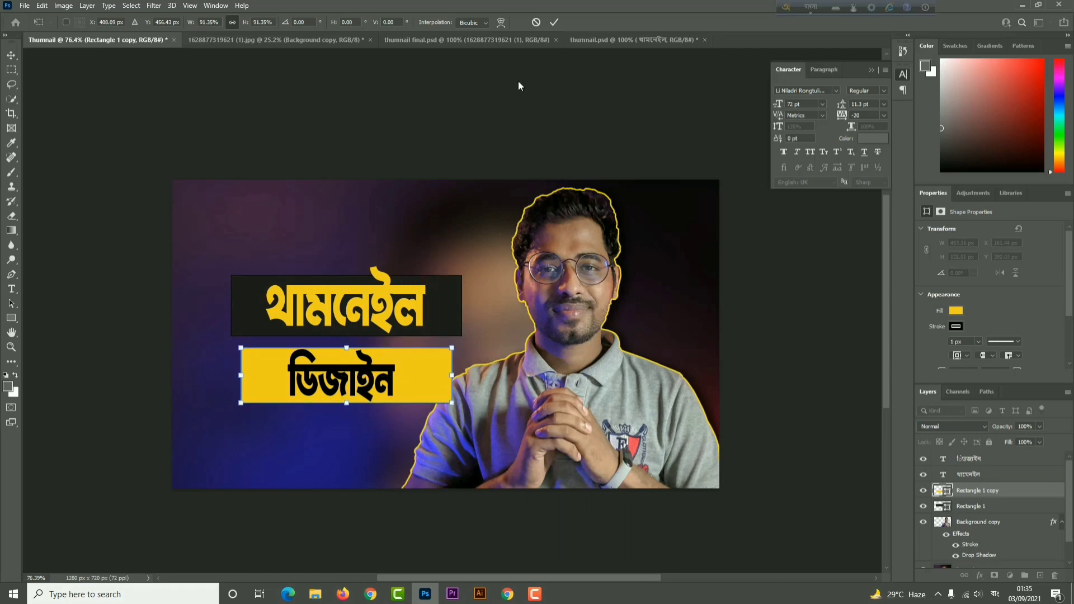
click(553, 22)
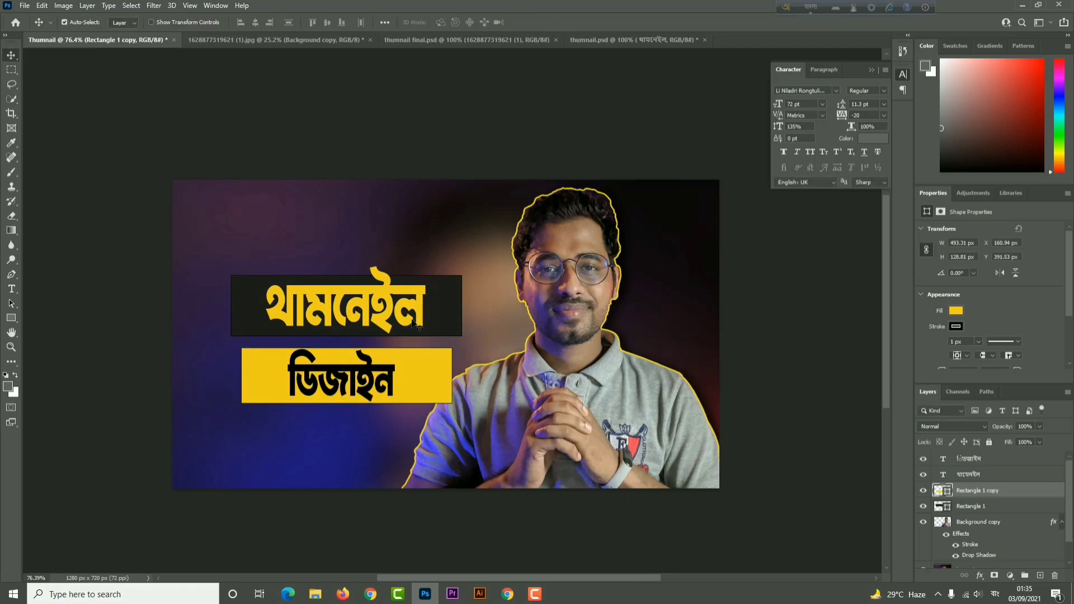
shift+click(348, 354)
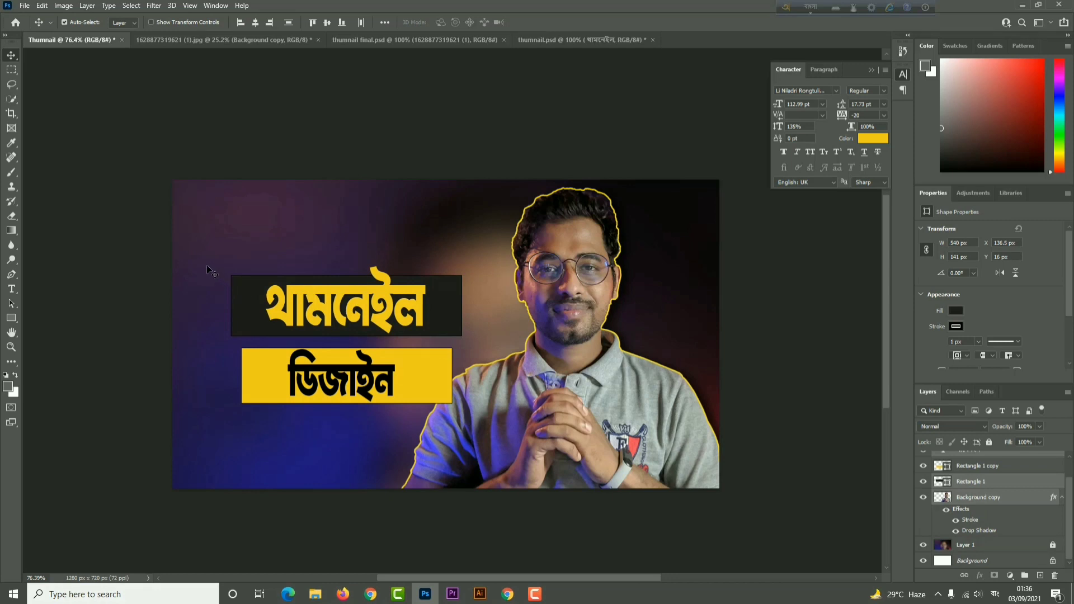
Scale the dark banner and its text to ~122% (658 × 176 px), move it up-left, and shift the yellow banner left.
drag(211, 272, 329, 316)
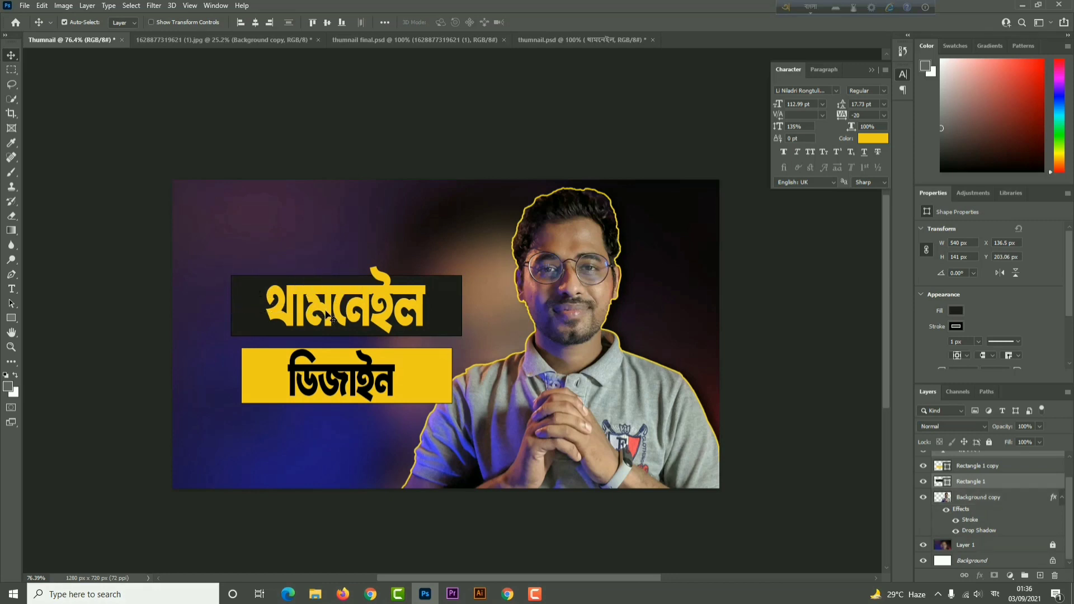
key(ctrl)
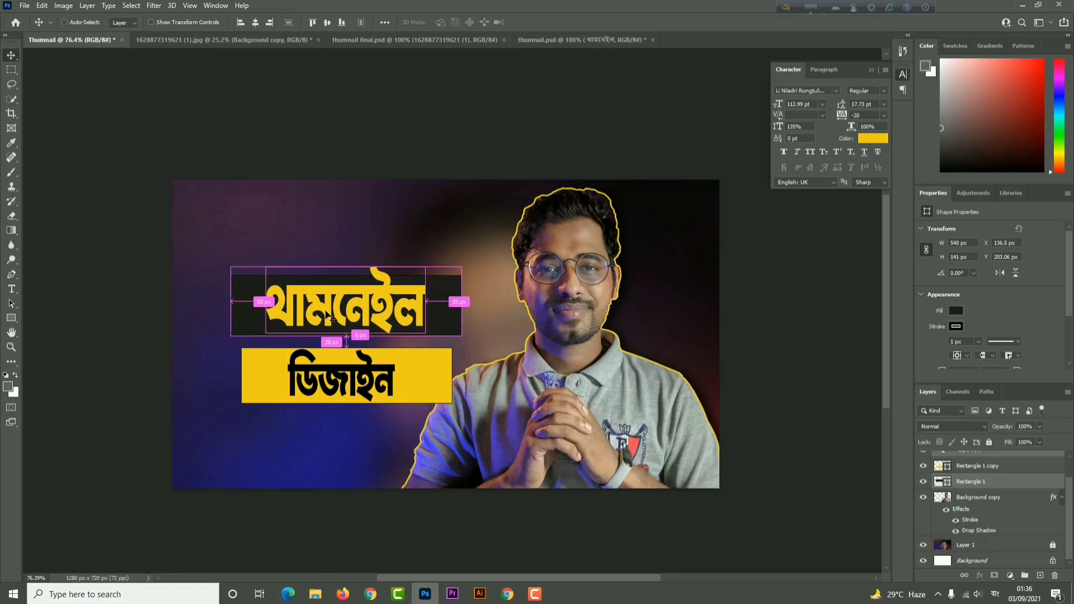
key(ctrl+t)
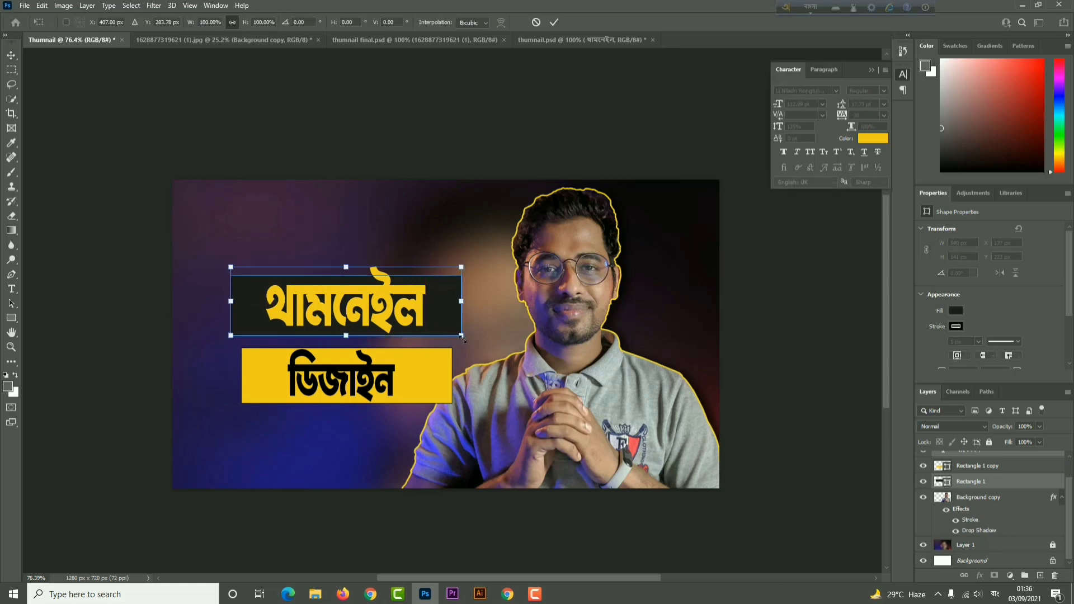
drag(463, 337, 510, 352)
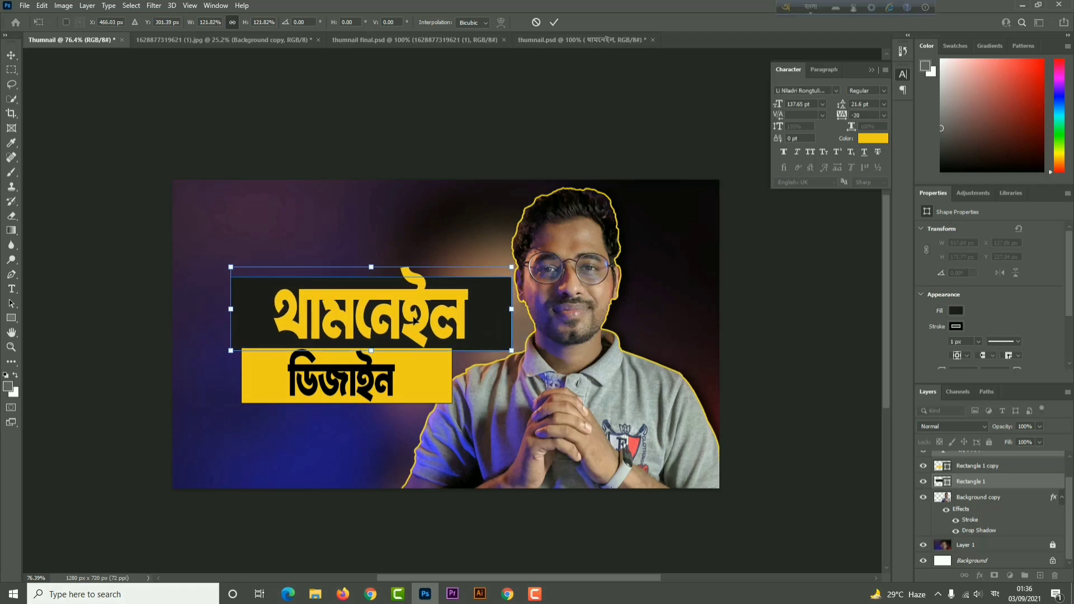
drag(414, 320, 375, 303)
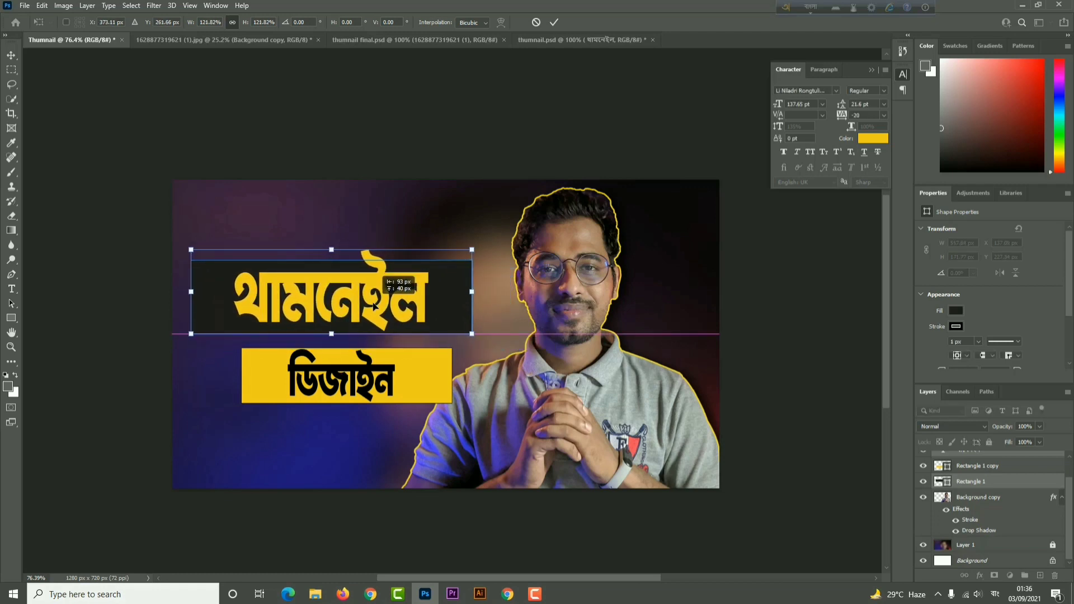
click(554, 25)
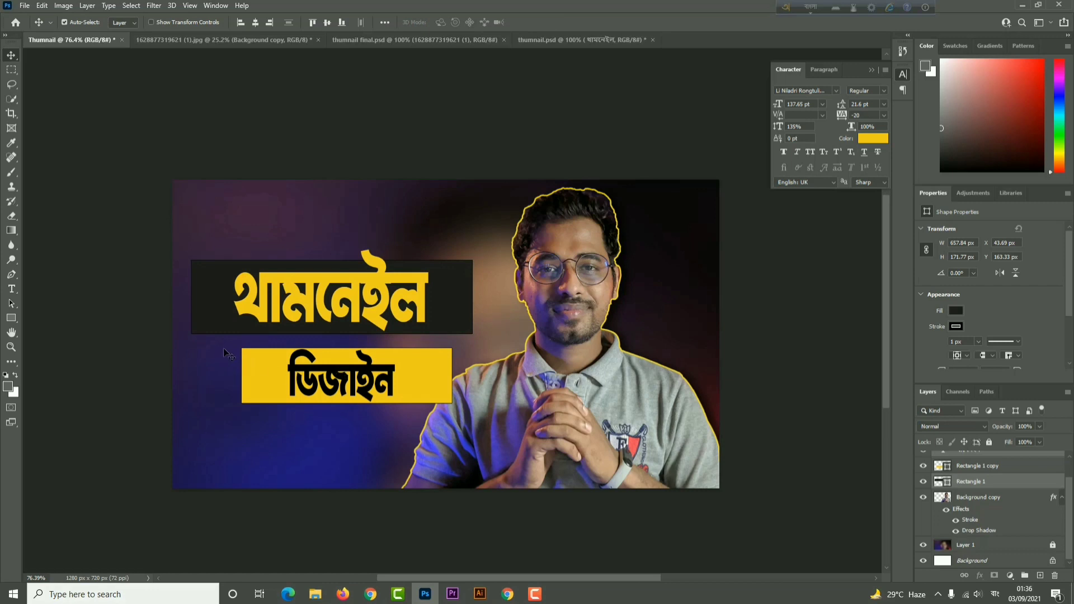
mouse_move(212, 343)
mouse_down()
mouse_move(318, 403)
mouse_move(254, 380)
mouse_up()
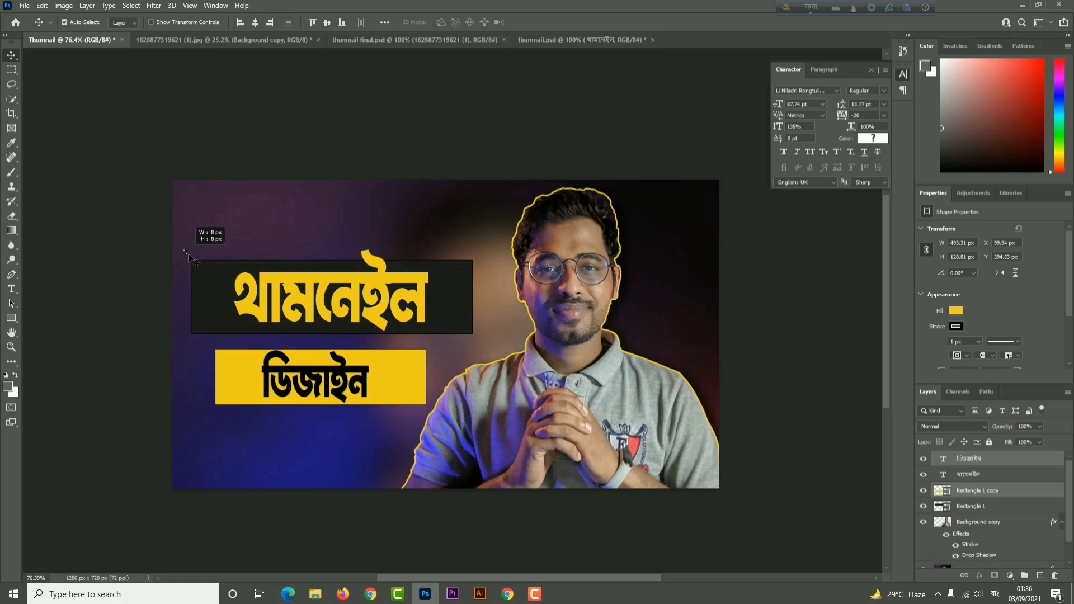
Rotate both banners and their words together by about -6.38°.
drag(188, 253, 320, 418)
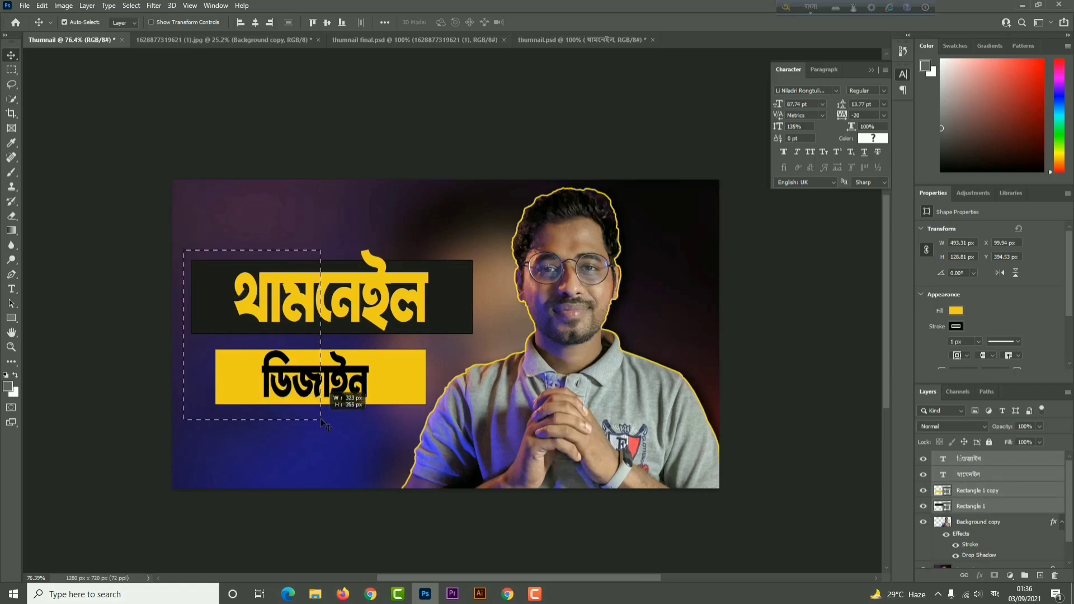
drag(320, 418, 320, 418)
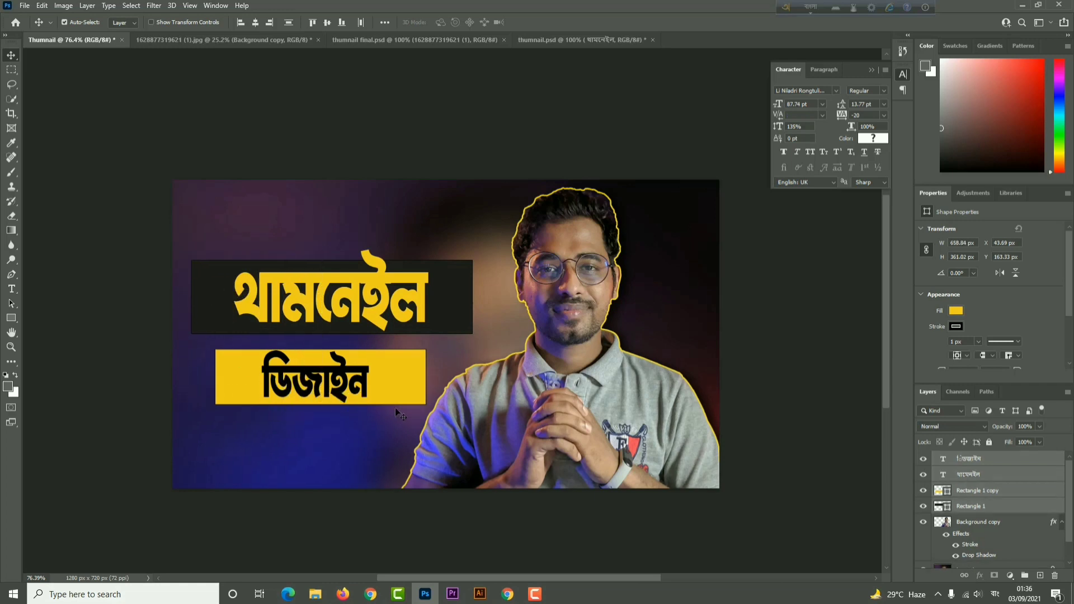
key(ctrl+t)
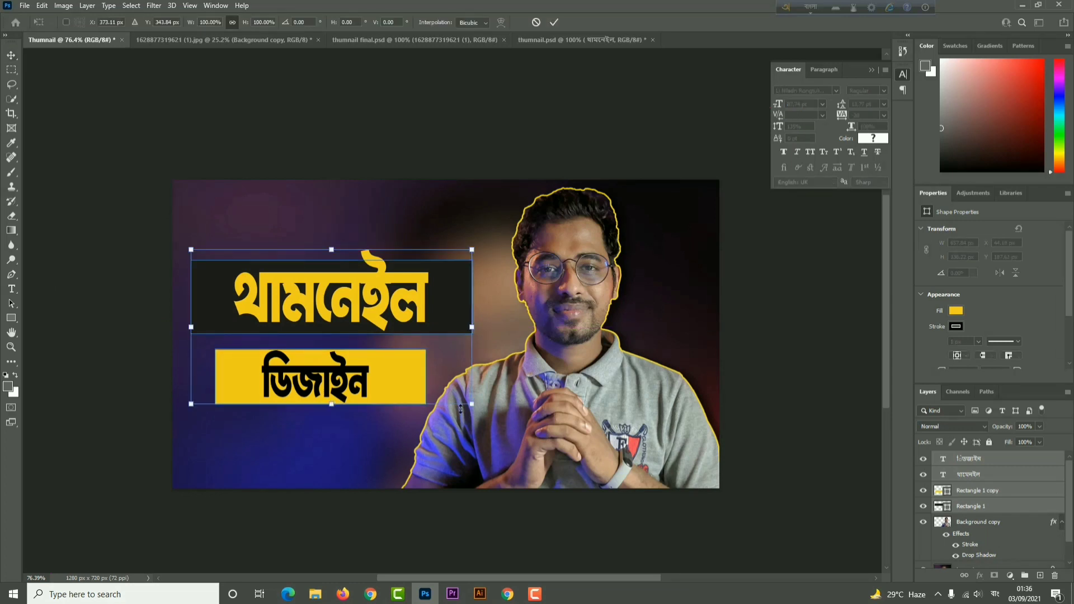
drag(482, 408, 481, 386)
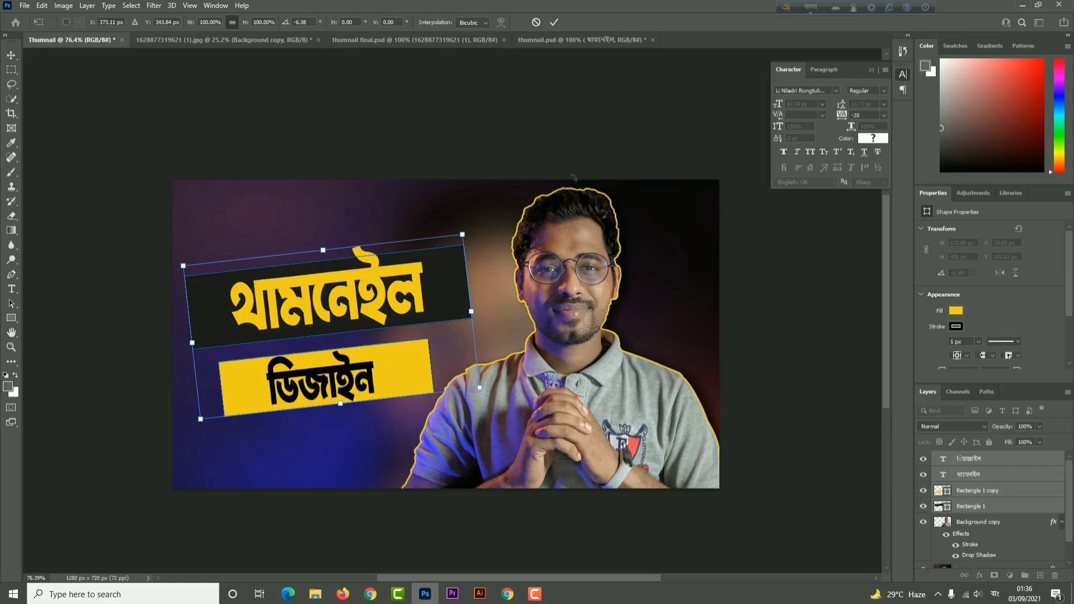
click(557, 18)
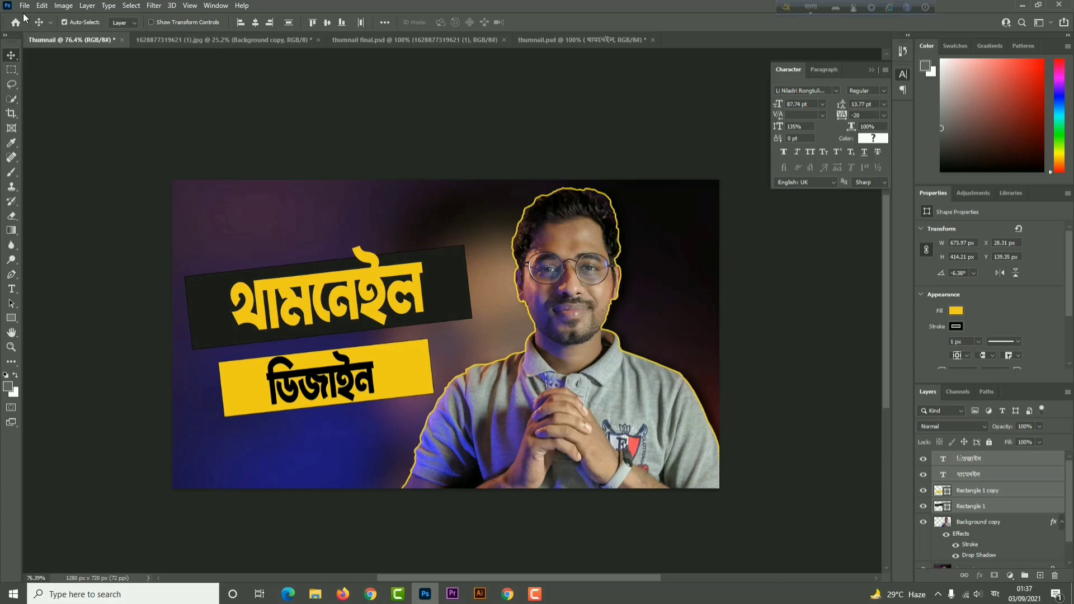
Import the diagonal-stripe clip art, rotate it about -50.51°, shrink it, and layer it below Rectangle 1.
click(315, 594)
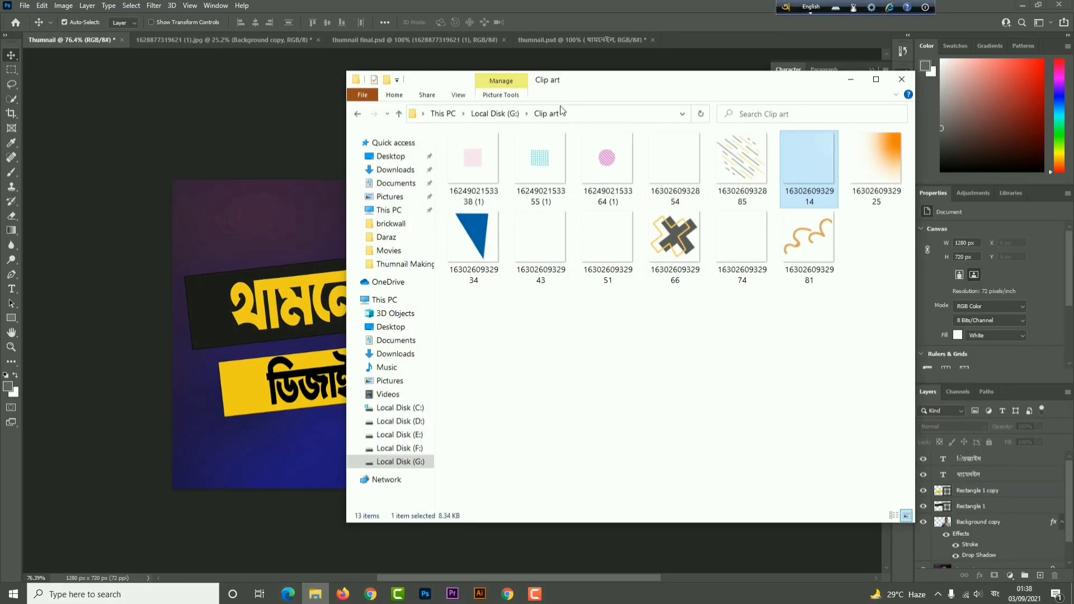
drag(562, 79, 748, 72)
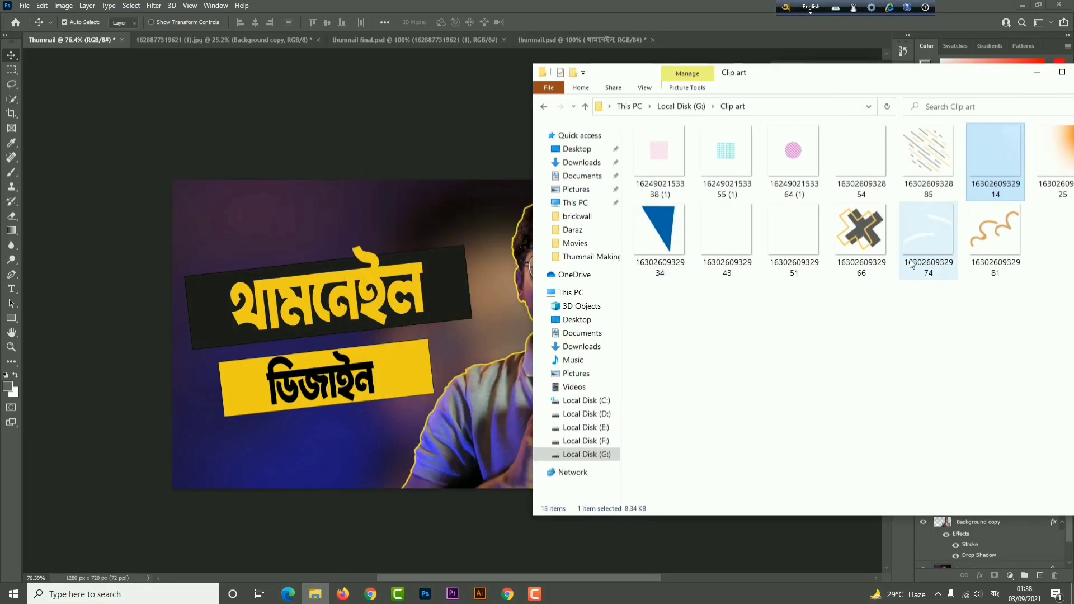
mouse_move(929, 160)
mouse_down()
mouse_move(251, 300)
mouse_move(209, 230)
mouse_up()
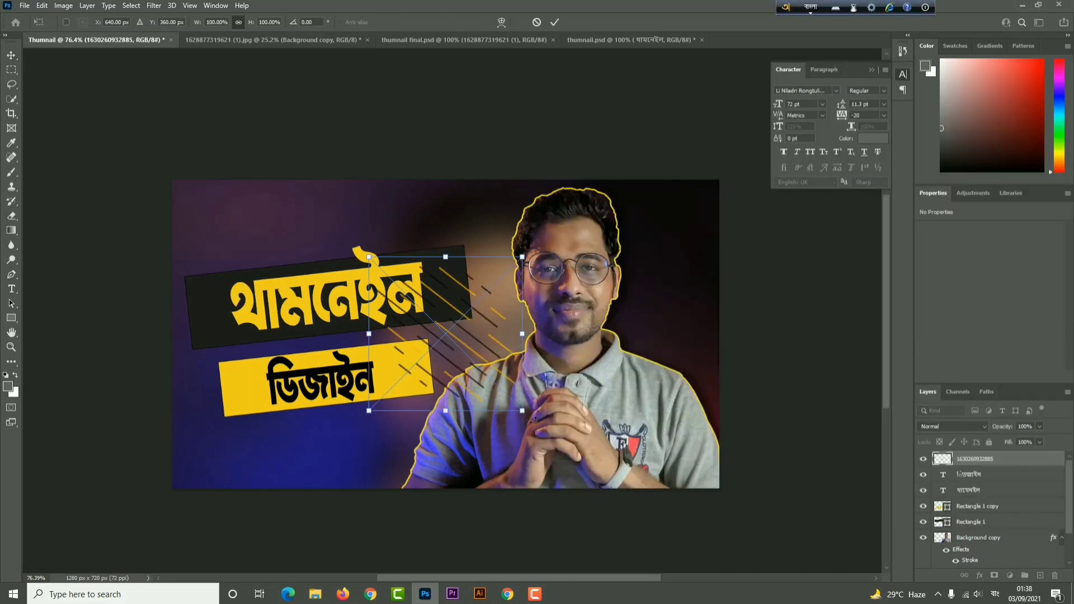
mouse_move(533, 419)
mouse_down()
mouse_move(498, 324)
mouse_move(283, 343)
mouse_move(401, 330)
mouse_move(316, 337)
mouse_up()
drag(217, 349, 224, 368)
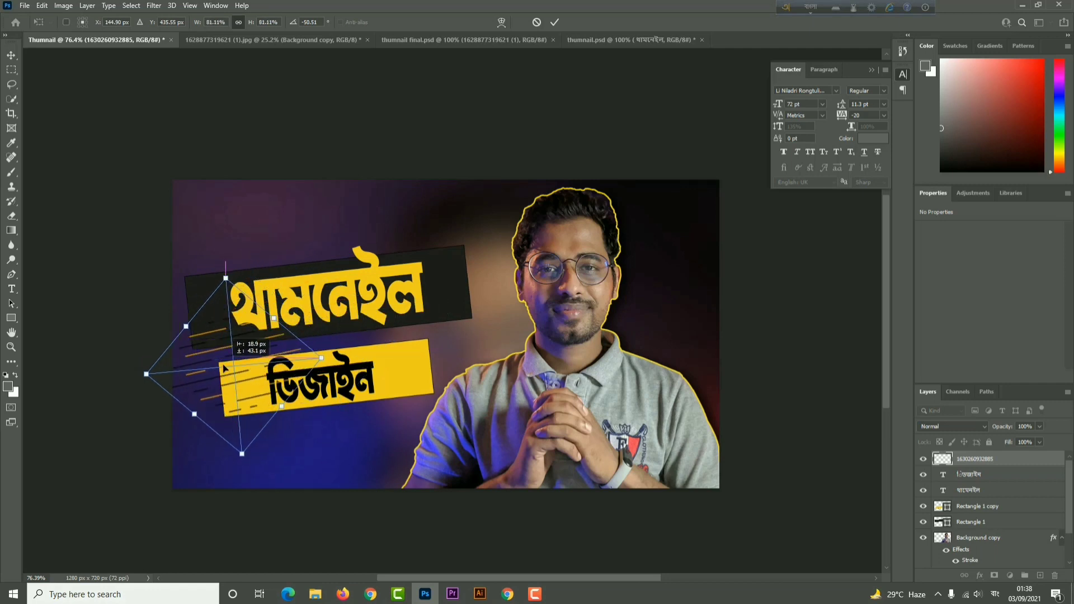
click(555, 22)
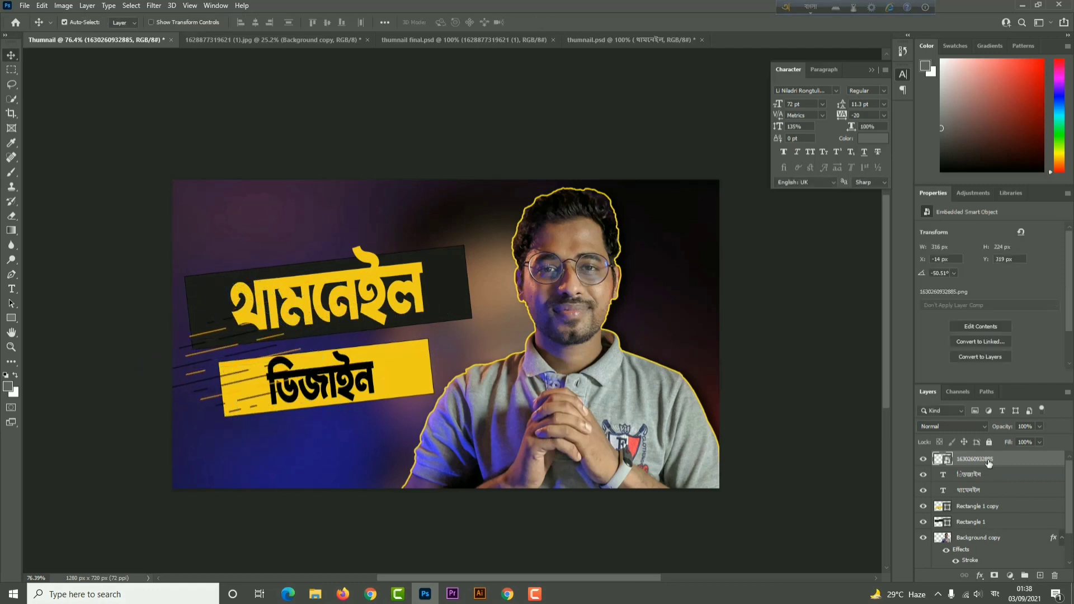
drag(979, 459, 989, 524)
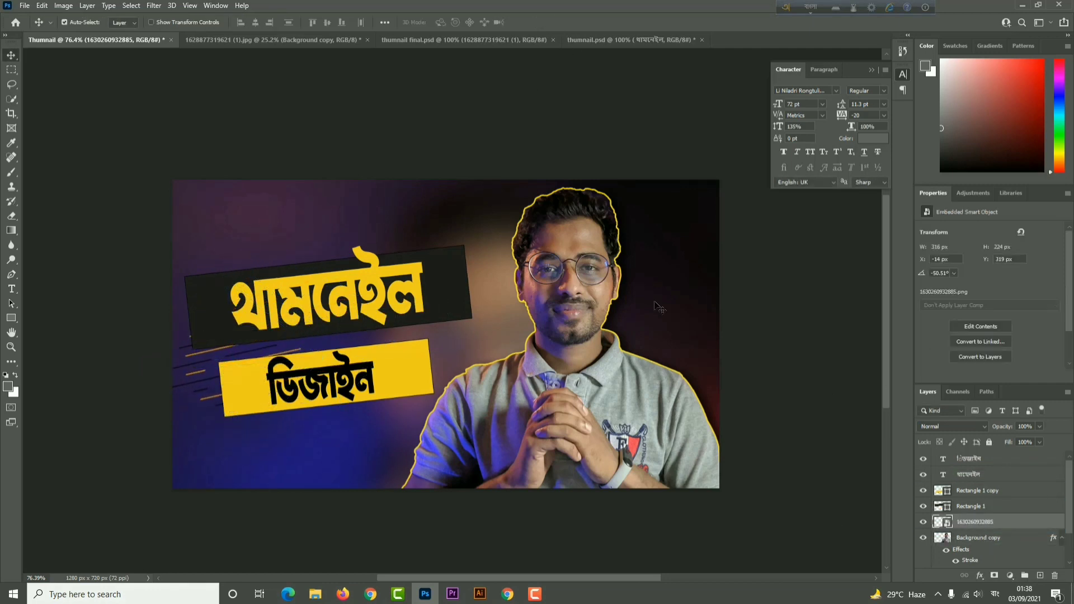
Place the white swoosh clip art, shrunk, beside the title near the man's face.
click(316, 594)
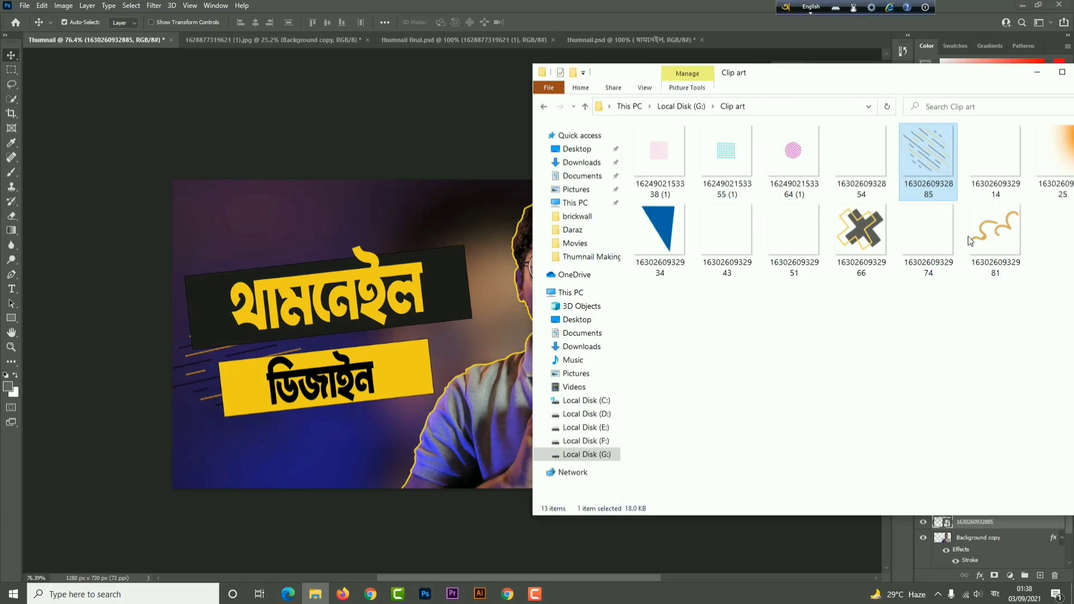
click(929, 243)
mouse_move(881, 250)
mouse_down()
mouse_move(413, 307)
mouse_move(518, 311)
mouse_up()
mouse_move(552, 350)
mouse_down()
mouse_move(531, 329)
mouse_move(490, 338)
mouse_up()
click(555, 21)
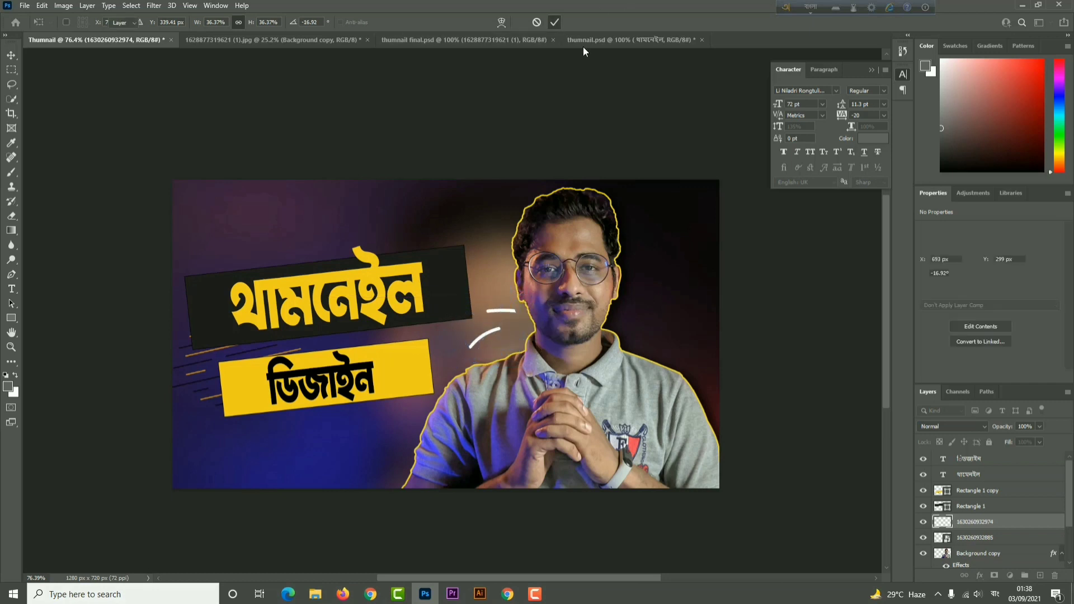
Place the hatched square clip art, shrunk, above the title near the top edge.
click(315, 594)
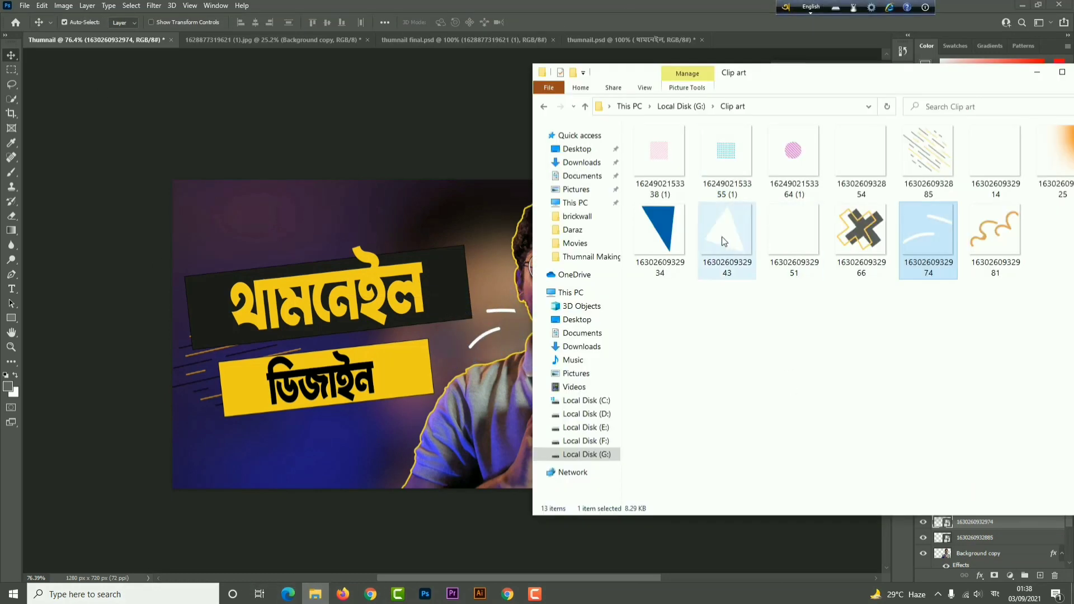
drag(660, 159, 220, 240)
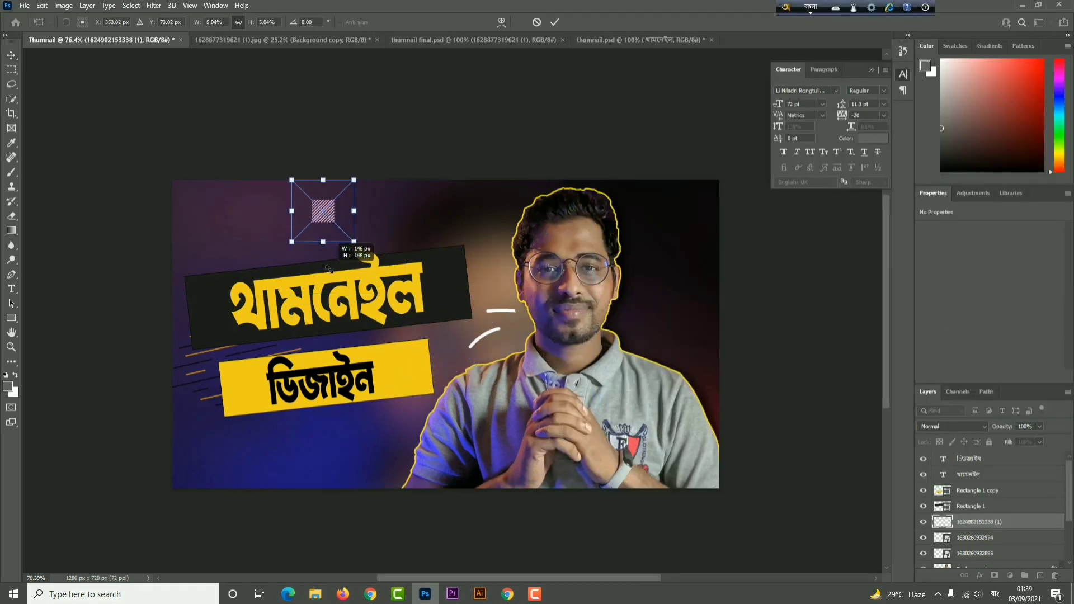
mouse_move(320, 220)
mouse_down()
mouse_move(298, 232)
mouse_move(374, 231)
mouse_up()
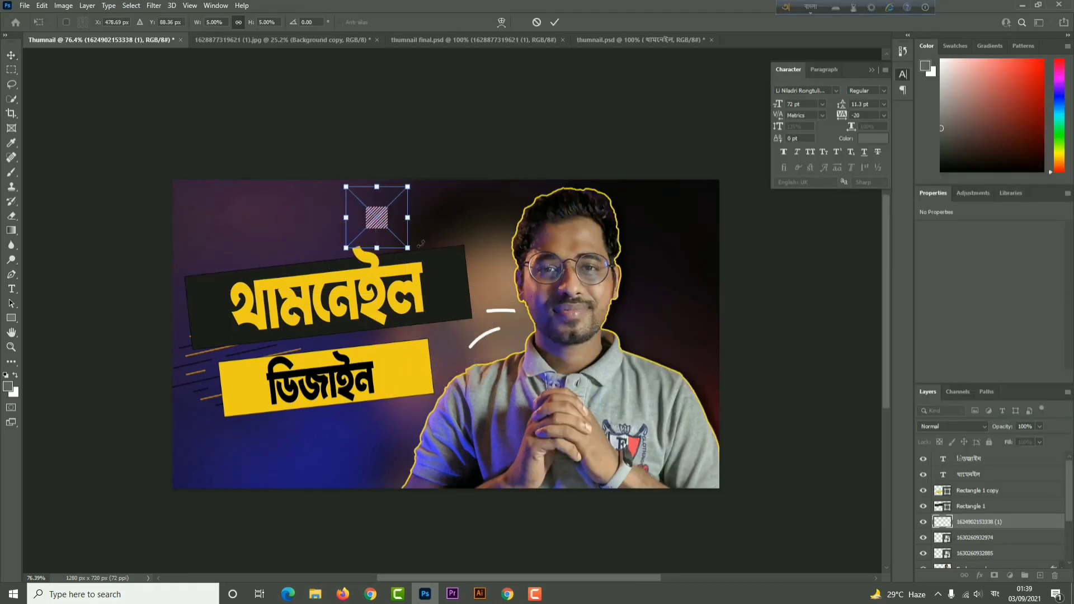
click(555, 22)
Enable a Gradient Overlay on the hatched square's layer using a cyan Blues preset.
right_click(975, 523)
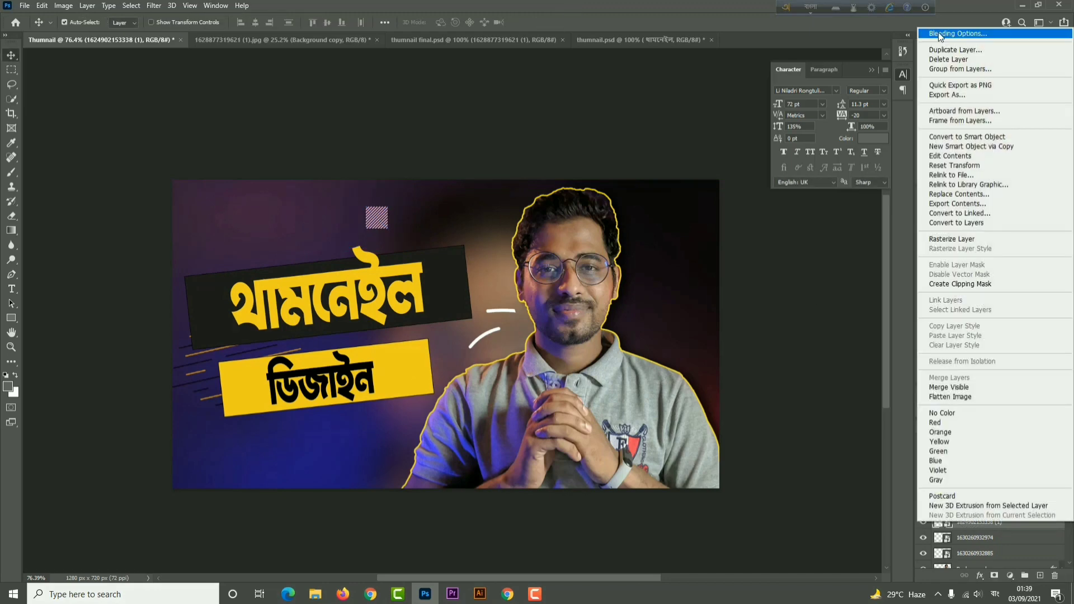
key(Escape)
click(581, 272)
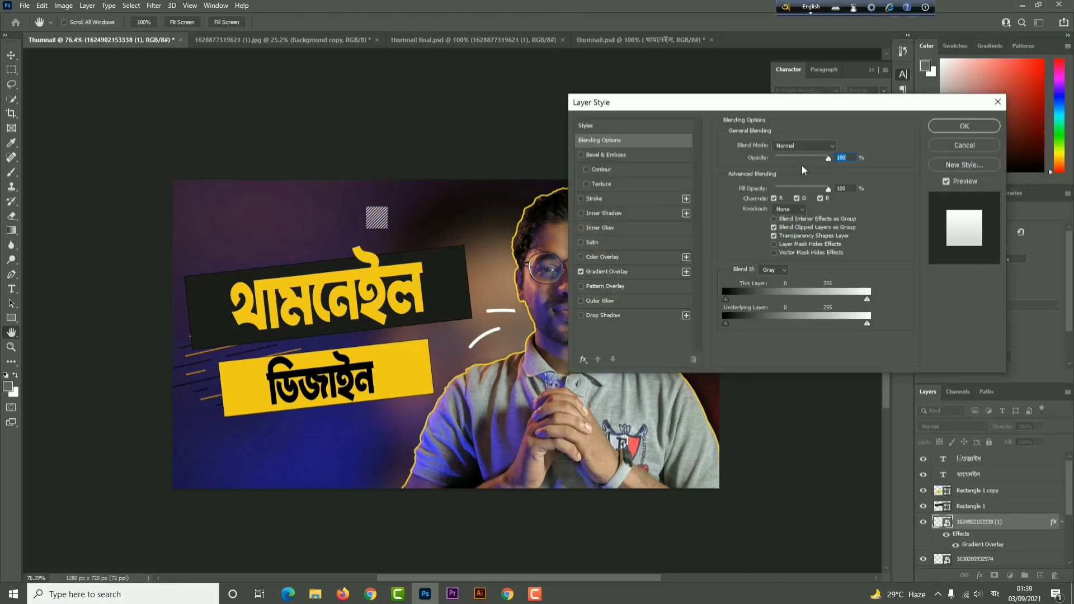
click(609, 271)
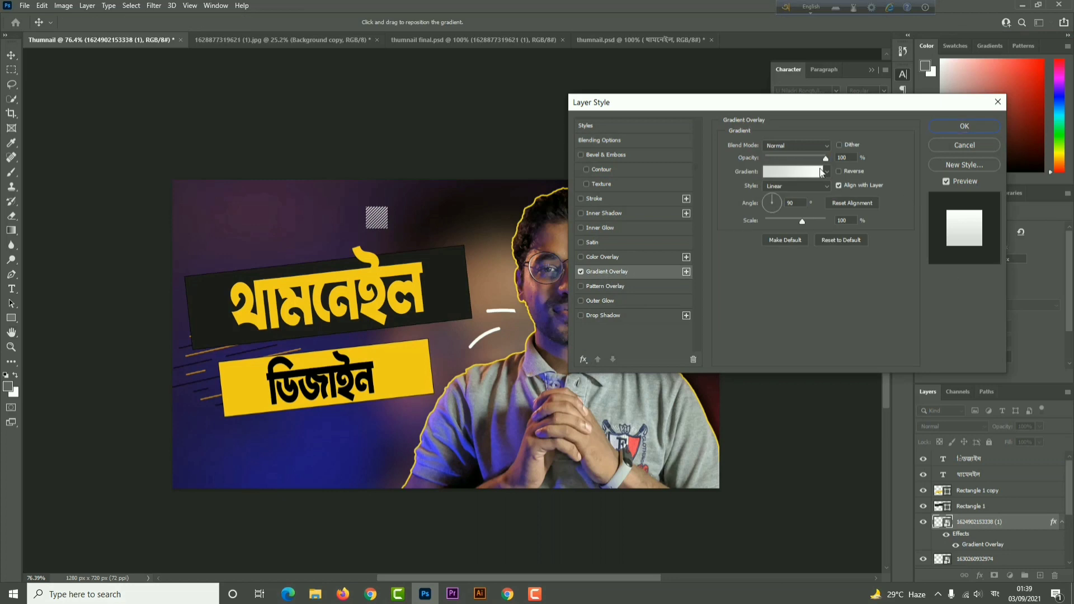
click(826, 171)
scroll(774, 242, down, 2)
scroll(773, 242, down, 2)
scroll(774, 243, down, 2)
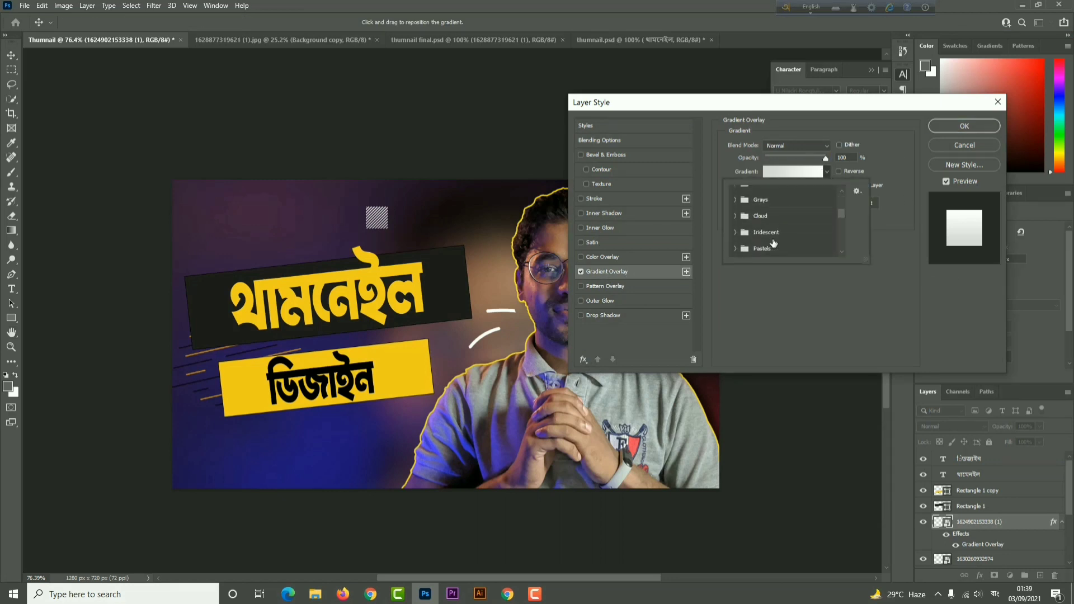
scroll(774, 244, down, 2)
scroll(780, 248, down, 3)
click(736, 217)
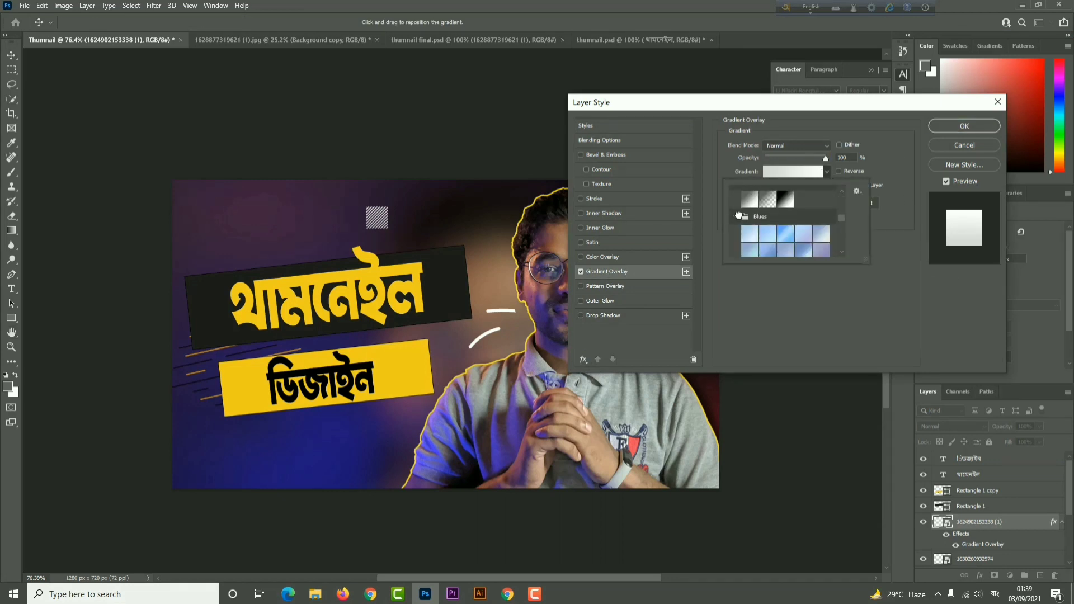
scroll(774, 240, down, 2)
click(768, 239)
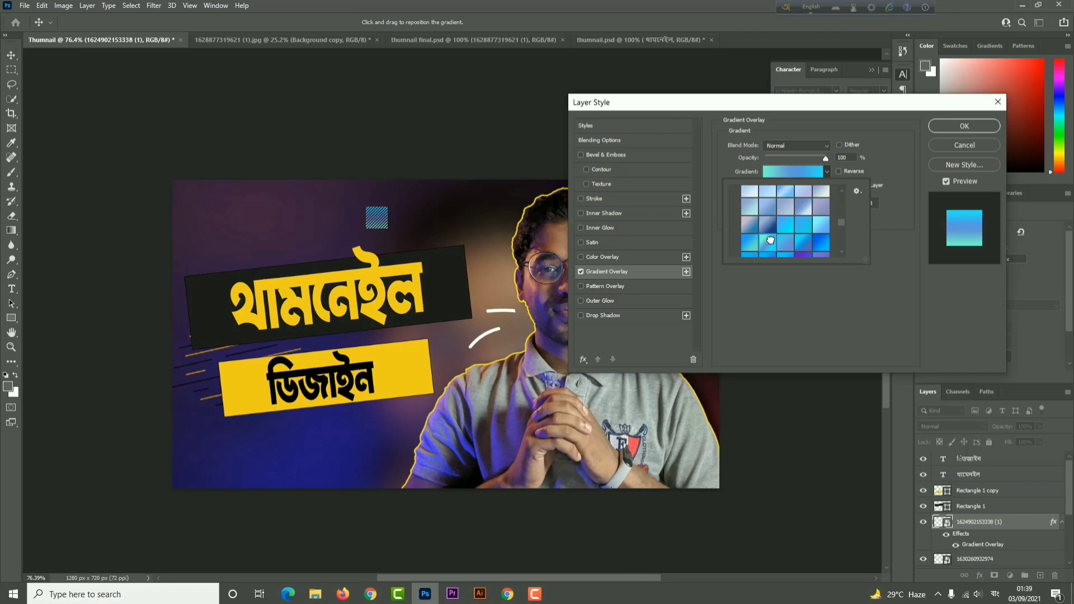
Set the gradient's first two colour stops to the banner yellow.
click(822, 176)
click(418, 292)
click(469, 340)
click(366, 284)
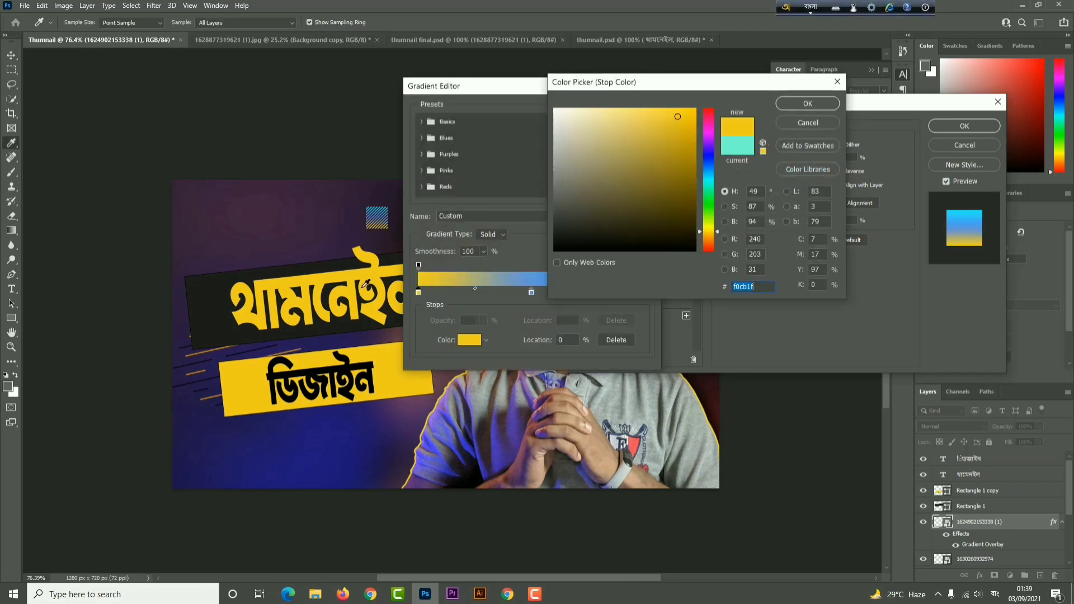
click(783, 106)
click(531, 292)
click(469, 339)
click(333, 280)
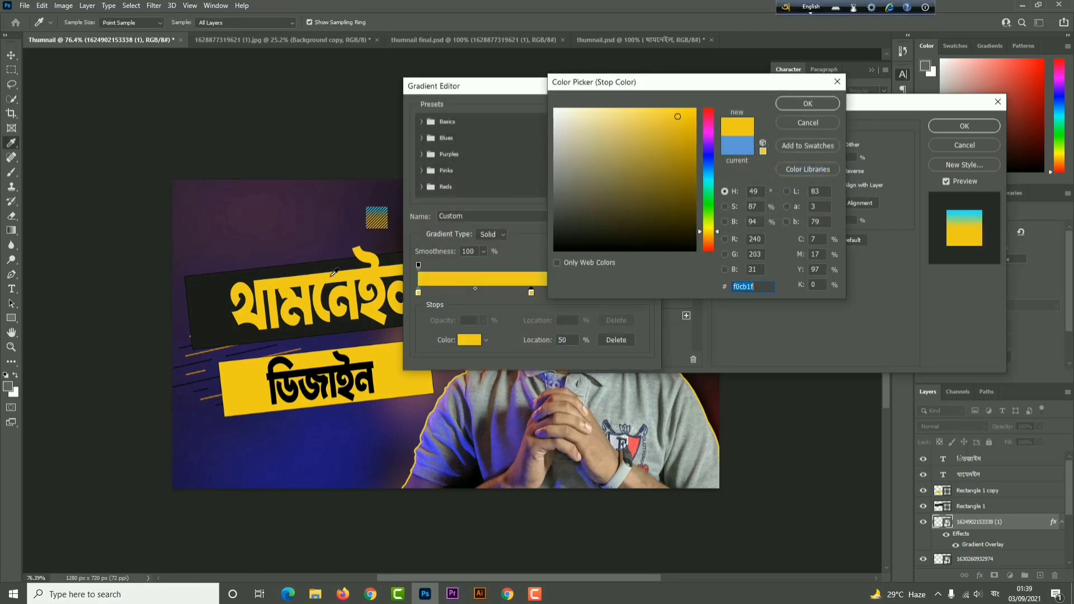
click(831, 101)
Make the end stop dark maroon, apply the overlay, and copy the square to the bottom-left corner.
click(643, 292)
click(469, 340)
click(346, 442)
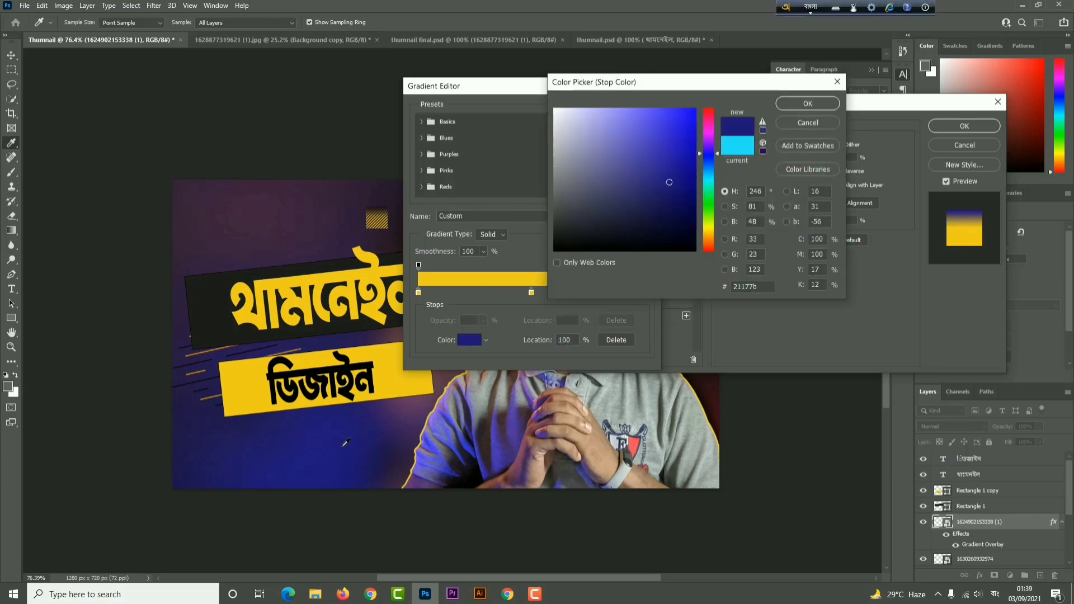
click(266, 202)
click(808, 103)
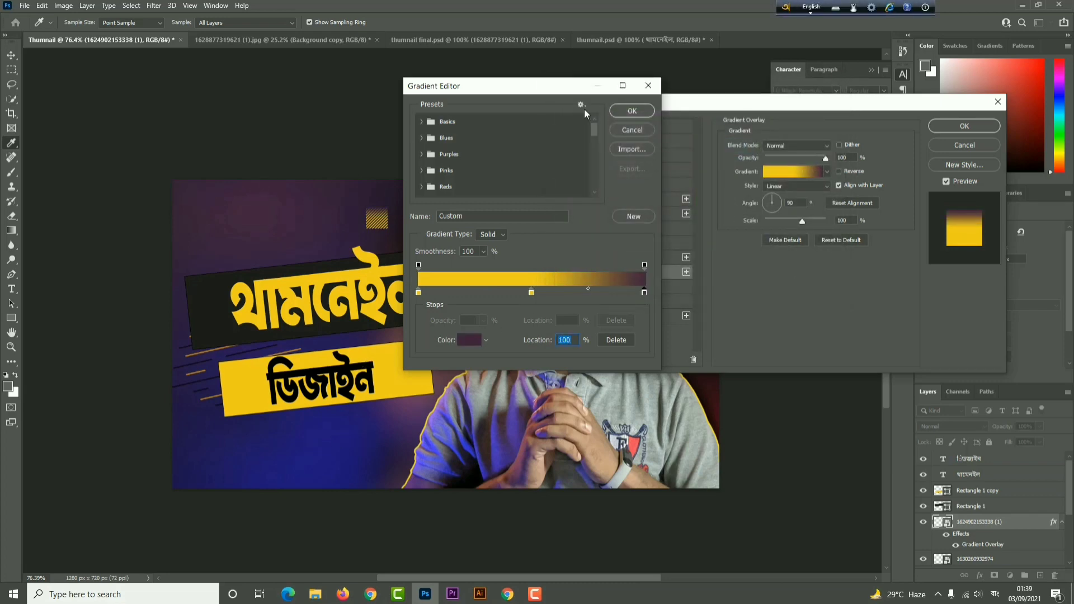
click(627, 110)
key(Return)
mouse_move(379, 225)
mouse_down()
mouse_move(196, 469)
mouse_move(391, 446)
mouse_move(713, 226)
mouse_up()
Place the blue triangle clip art, shrunk and rotated, in the top-left corner.
click(320, 594)
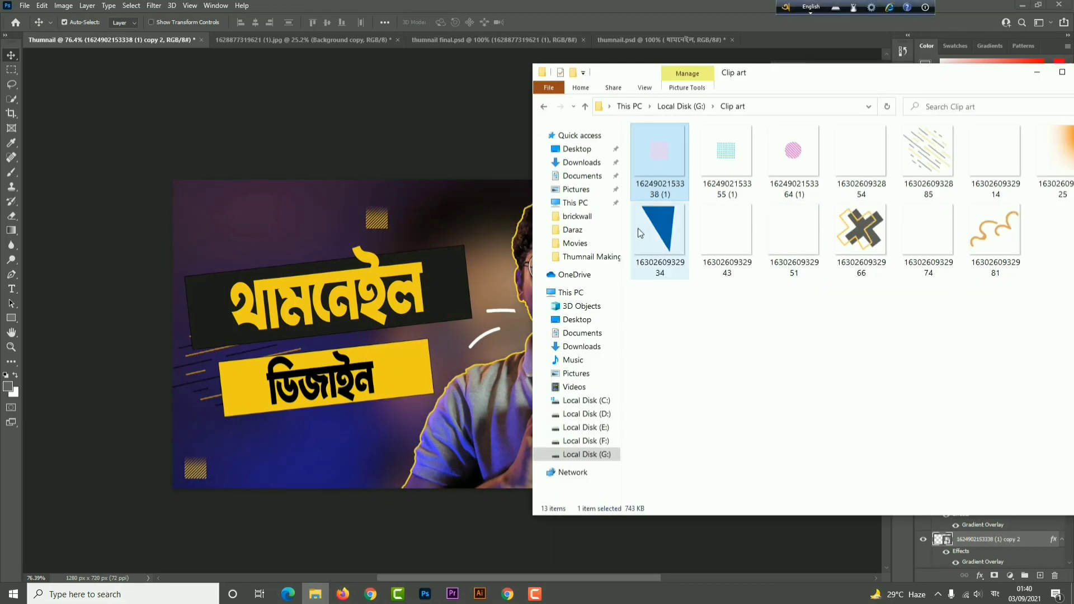
drag(575, 240, 492, 235)
mouse_move(529, 411)
mouse_down()
mouse_move(442, 330)
mouse_move(168, 216)
mouse_move(467, 231)
mouse_move(224, 248)
mouse_move(263, 242)
mouse_up()
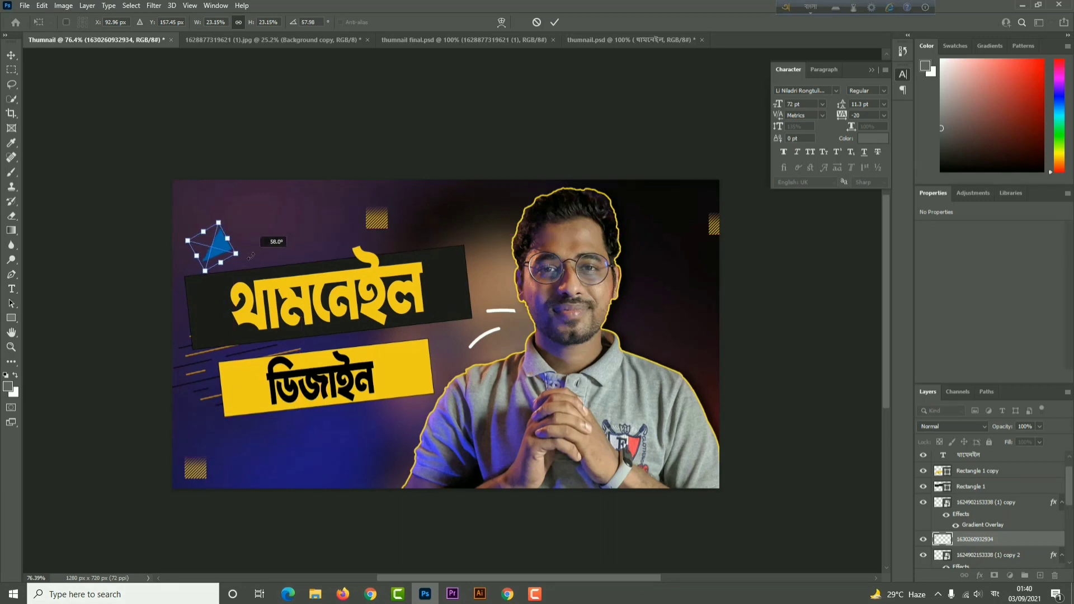
click(554, 22)
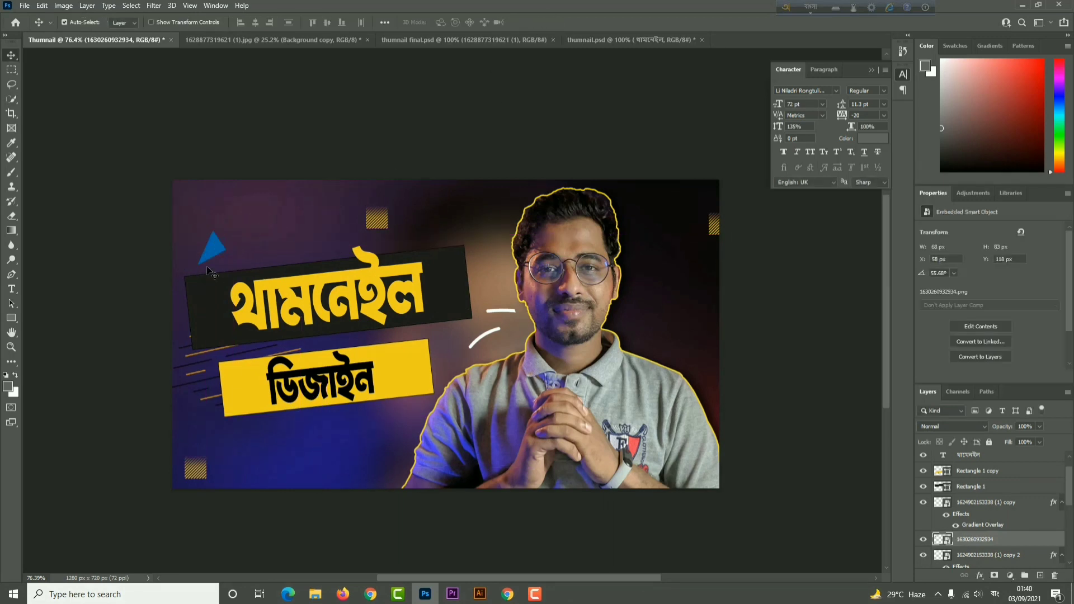
Duplicate the blue triangle and move the copy beside the original.
drag(208, 271, 387, 441)
double_click(942, 539)
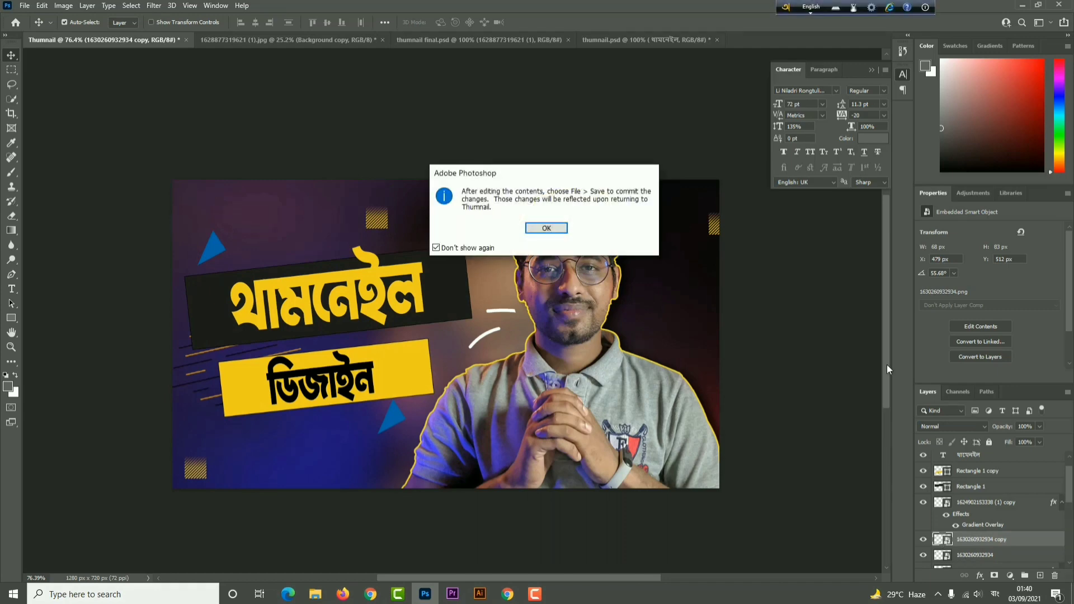
key(Return)
click(860, 39)
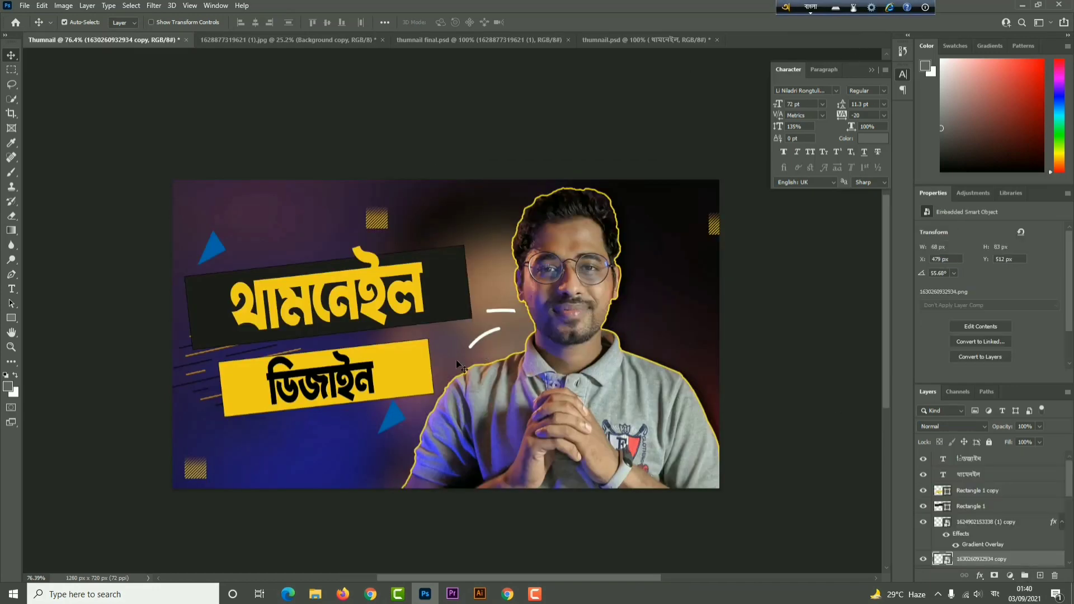
drag(394, 417, 204, 241)
Add a Satin layer style to the triangle copy.
right_click(1034, 529)
click(889, 17)
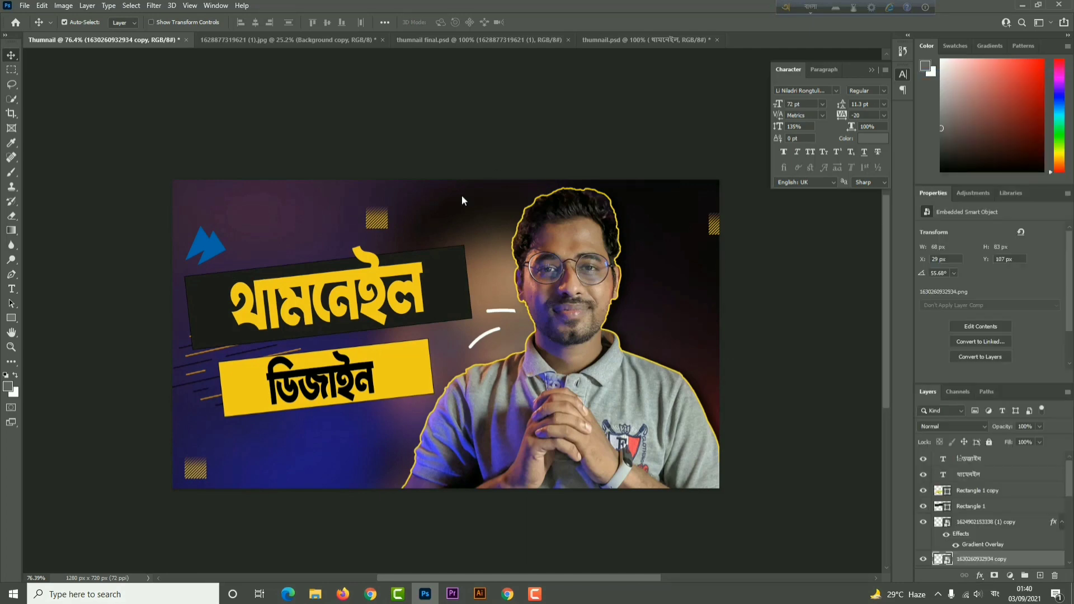
click(581, 242)
click(964, 126)
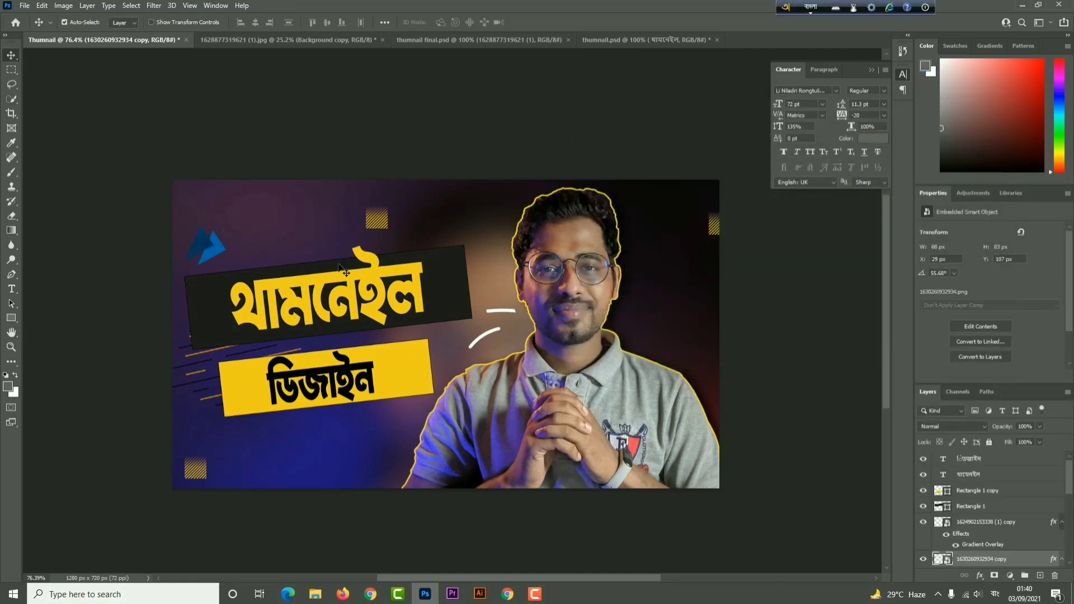
Reselect the blue triangle and duplicate it to the lower left.
ctrl+click(227, 252)
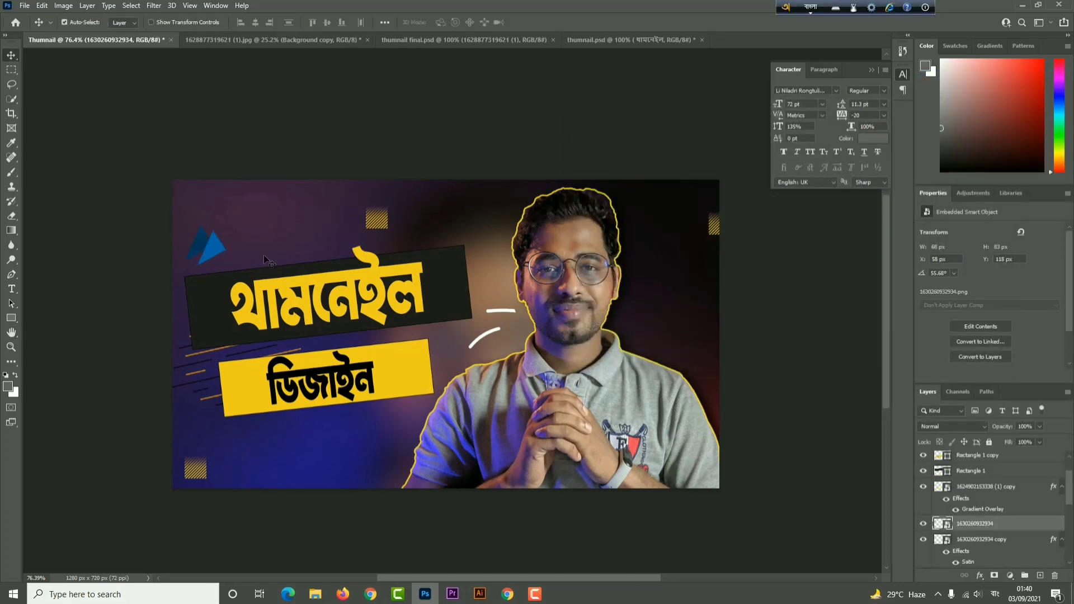
ctrl+click(296, 256)
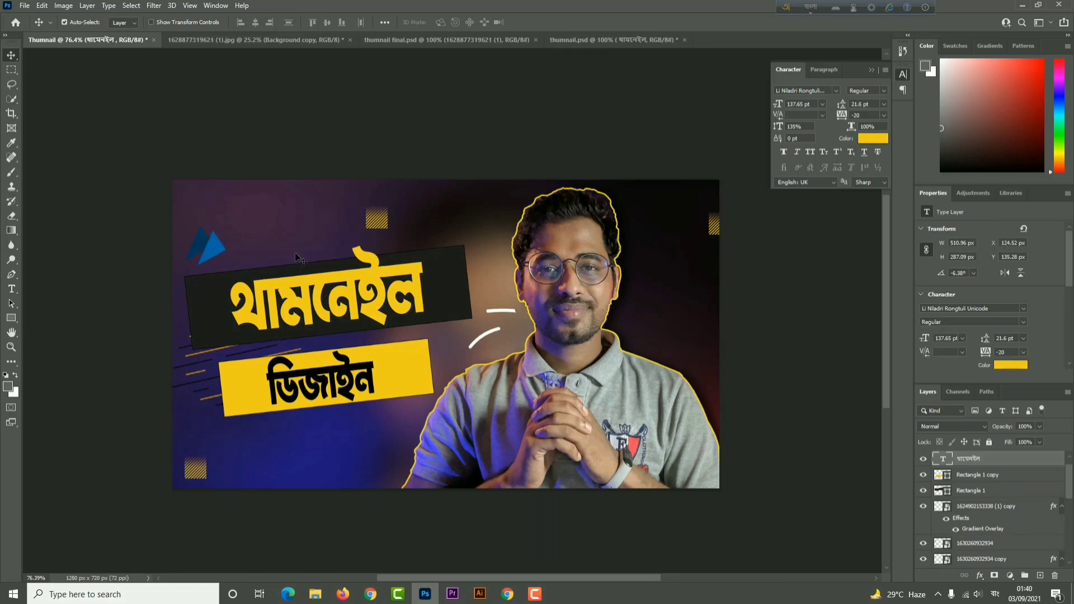
ctrl+click(215, 243)
drag(215, 242, 341, 451)
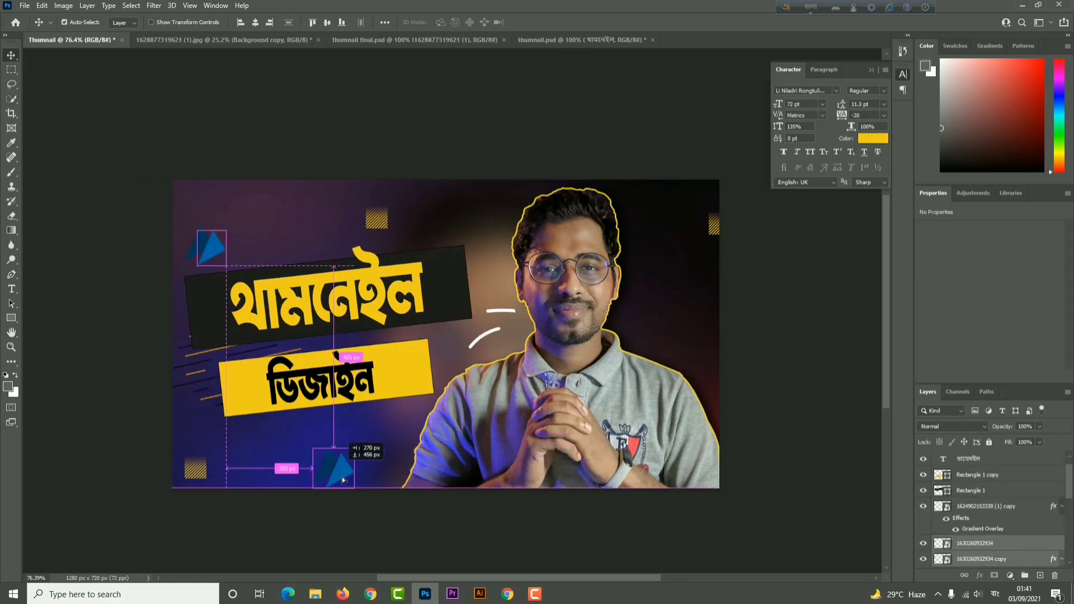
Blend the triangle copy in Divide mode, move it under the yellow banner, and rotate it.
click(972, 426)
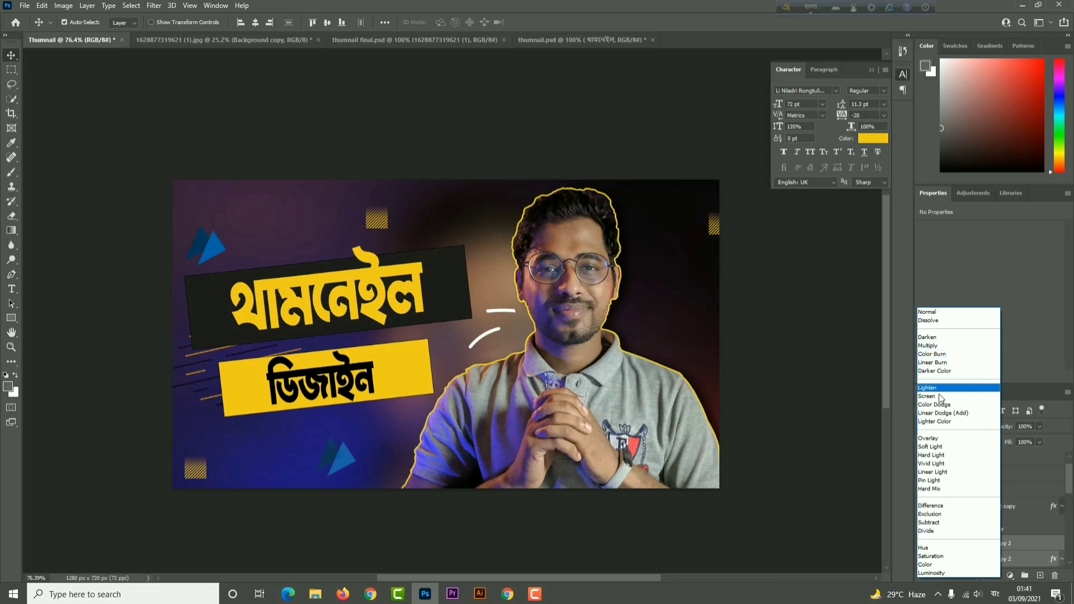
click(951, 531)
mouse_move(345, 455)
mouse_down()
mouse_move(351, 432)
mouse_move(370, 467)
mouse_move(421, 346)
mouse_up()
key(ctrl+t)
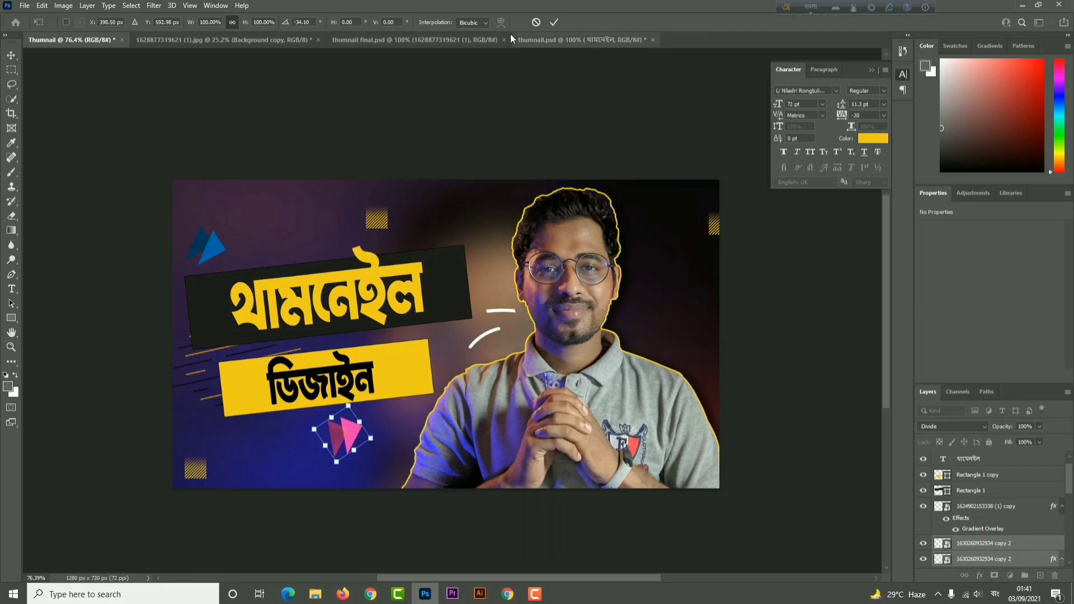
key(Return)
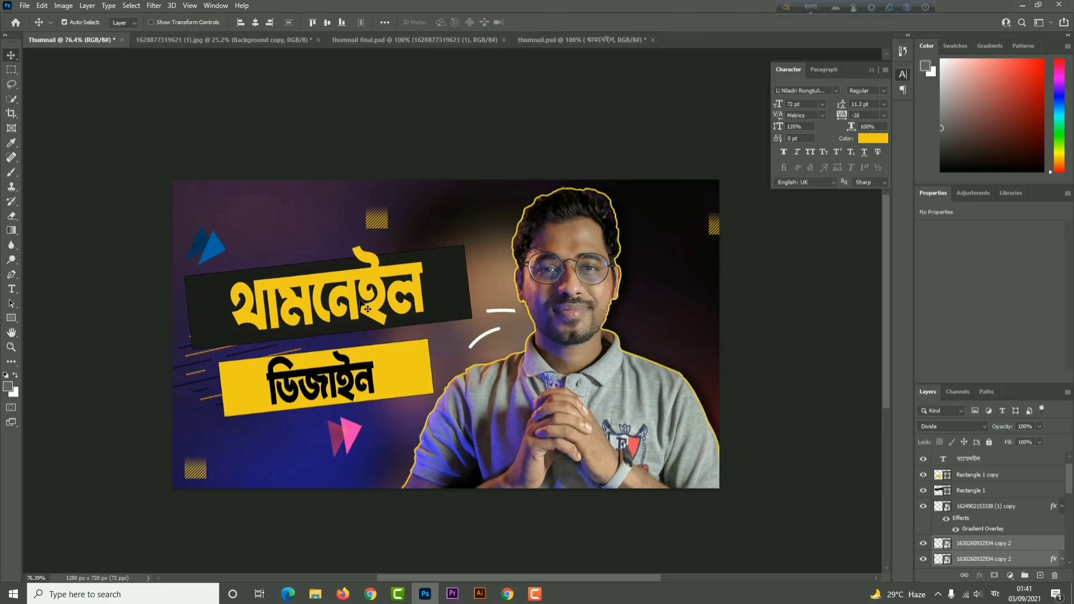
Shrink the headline text to about 87%.
click(317, 259)
key(ctrl+t)
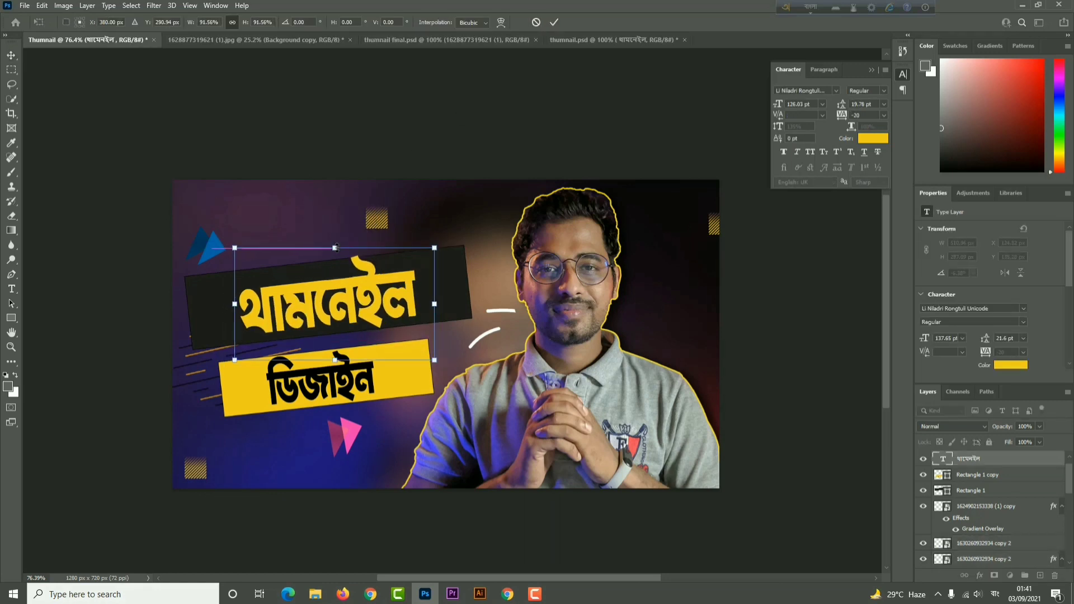
drag(335, 237, 339, 292)
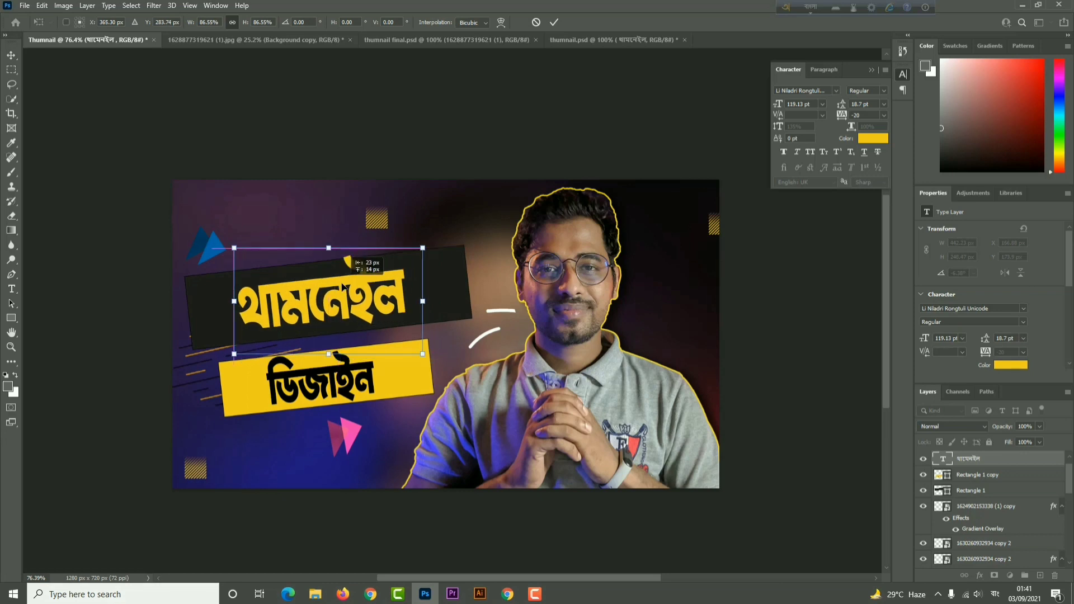
key(Return)
Narrow the dark banner rectangle and move the headline into it.
ctrl+click(212, 305)
key(ctrl+t)
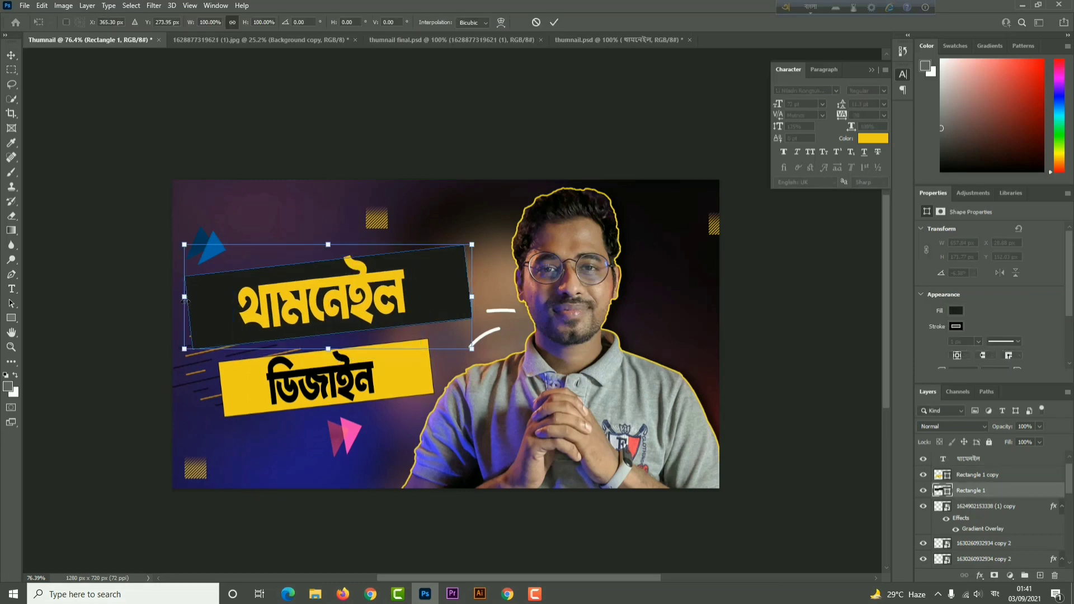
drag(186, 296, 219, 296)
drag(472, 297, 424, 303)
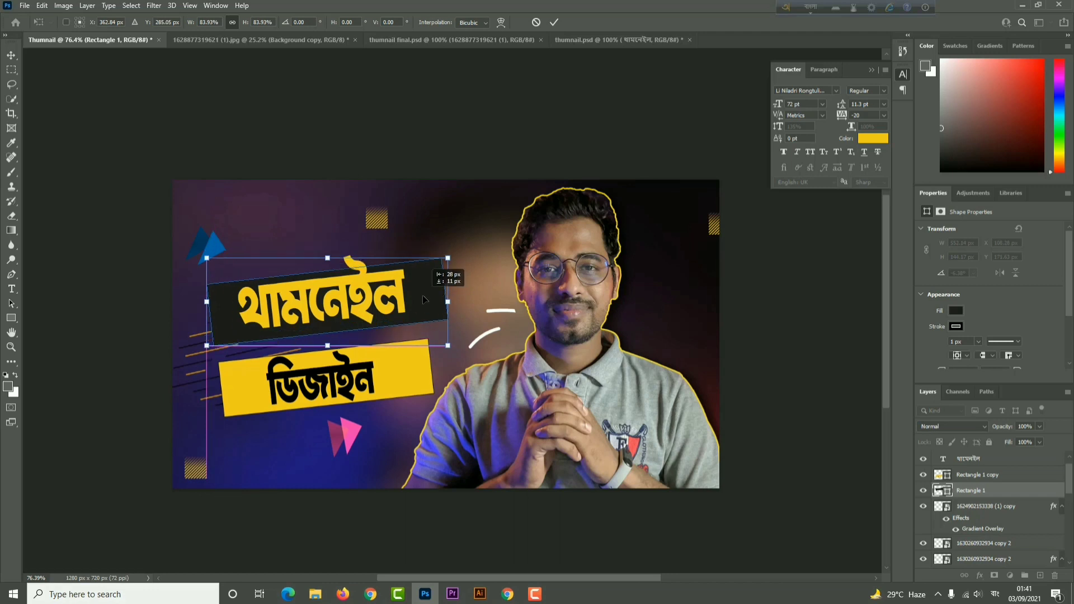
click(554, 22)
mouse_move(311, 261)
mouse_down()
mouse_move(355, 300)
mouse_move(304, 264)
mouse_up()
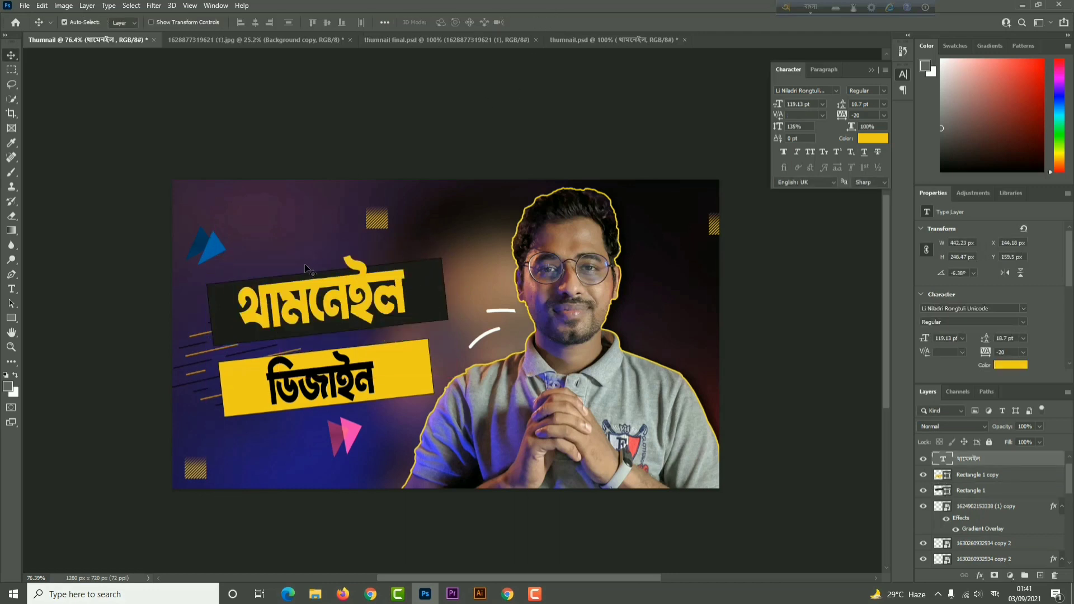
Enlarge the dark rectangle to about 105% and center it around the headline.
click(430, 313)
key(ctrl+t)
drag(451, 346, 470, 358)
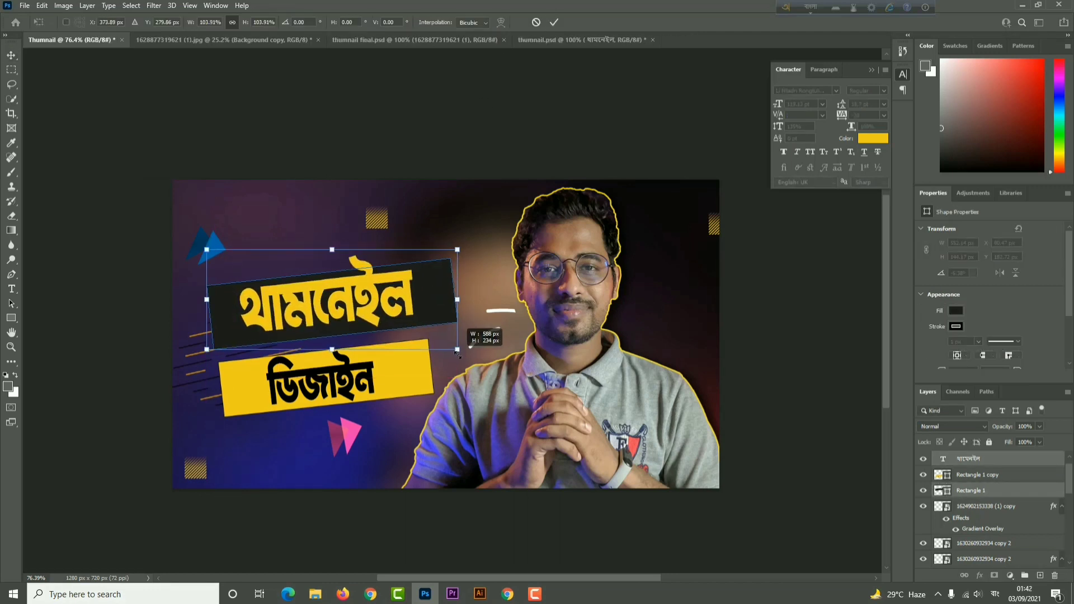
drag(431, 293, 420, 300)
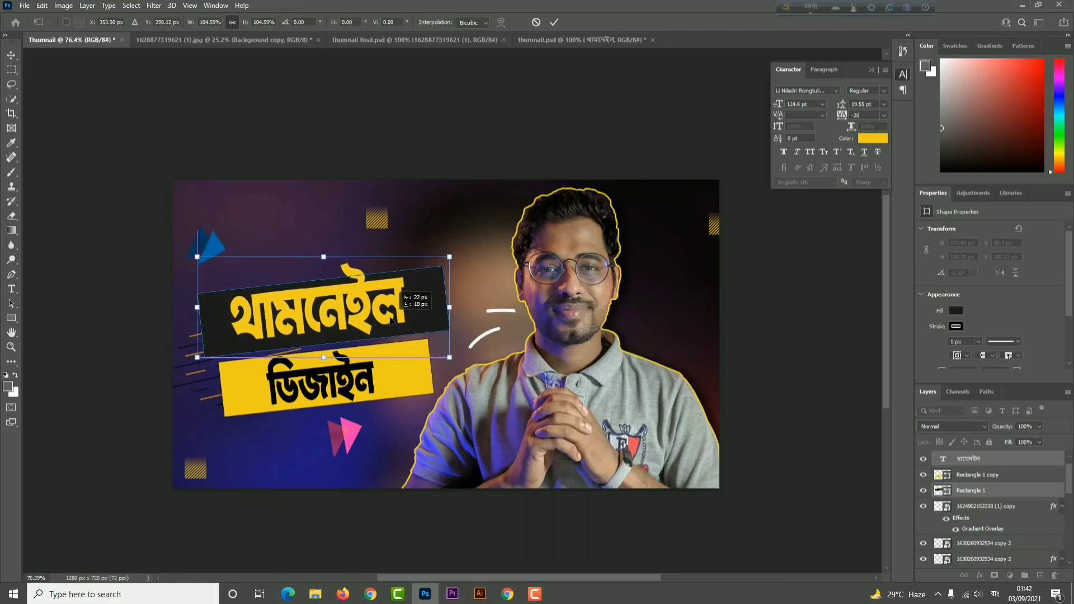
click(555, 22)
Move the orange accent lines below the dark banner.
drag(196, 347, 241, 418)
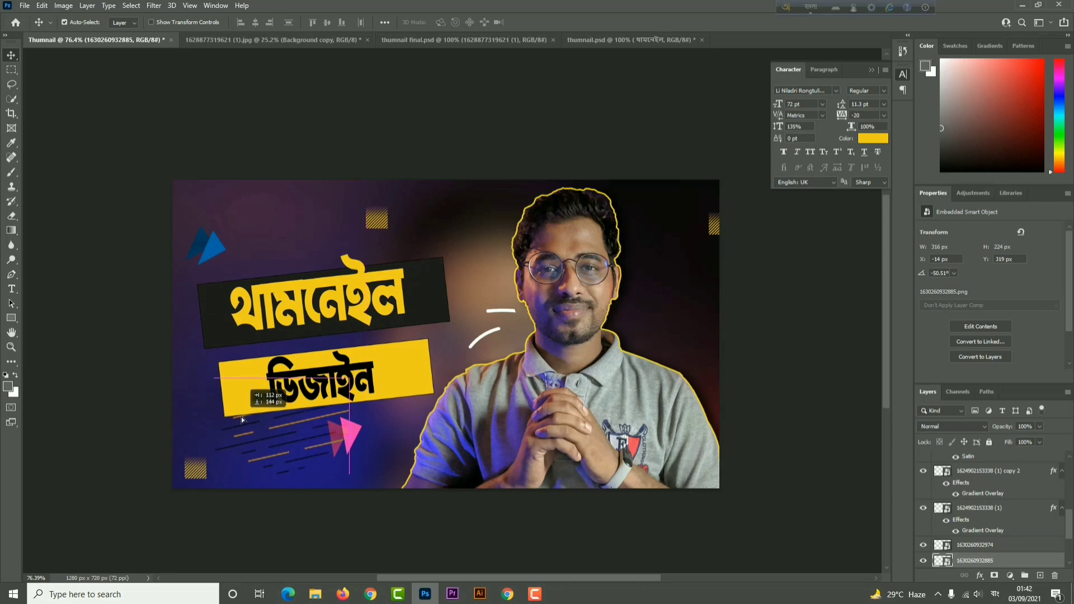
mouse_move(250, 435)
mouse_down()
mouse_move(200, 420)
mouse_move(204, 411)
mouse_up()
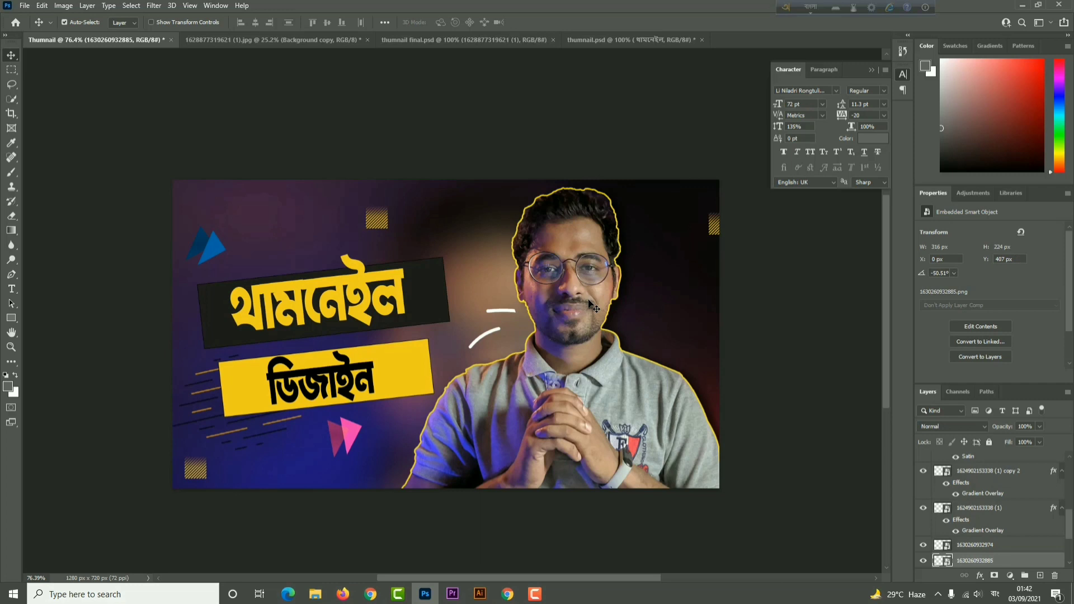
click(871, 69)
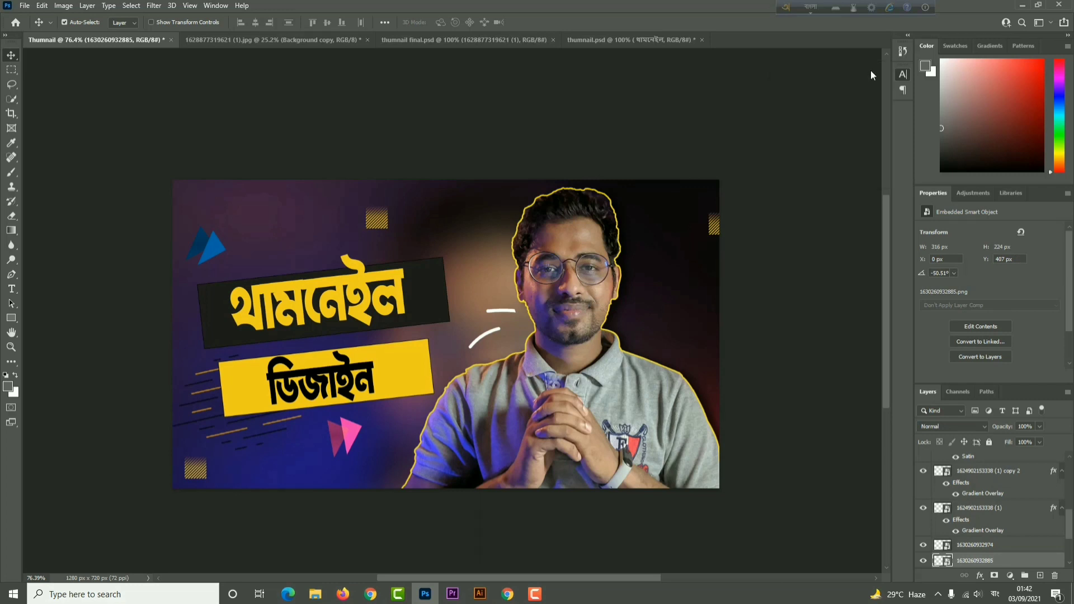
Shrink the white curved strokes, undoing an accidental copy.
click(485, 339)
key(ctrl+t)
drag(525, 342, 502, 333)
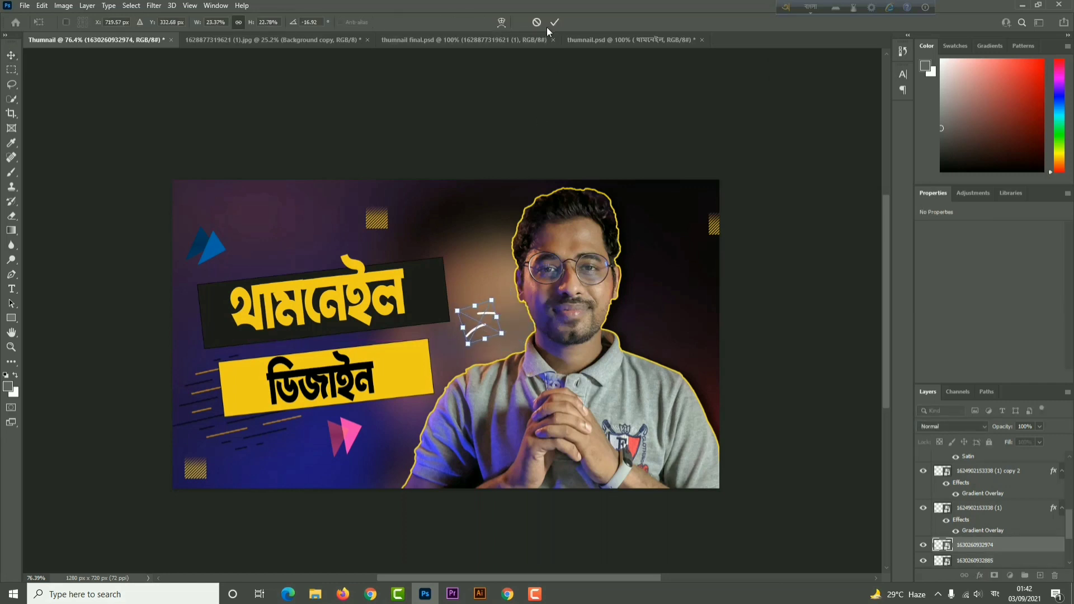
click(554, 22)
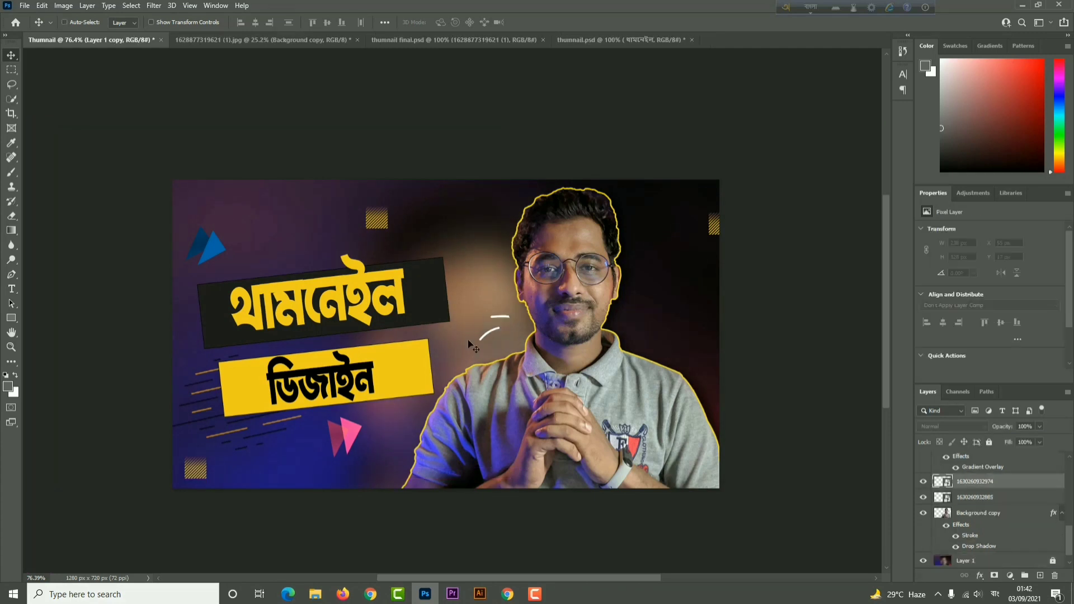
drag(495, 333, 495, 334)
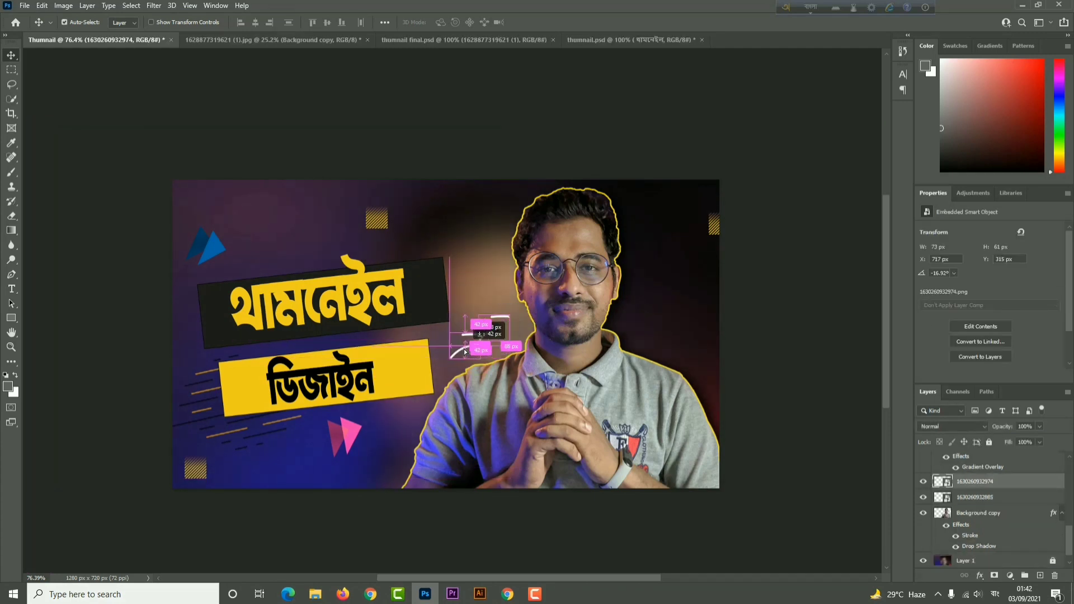
key(ctrl+z)
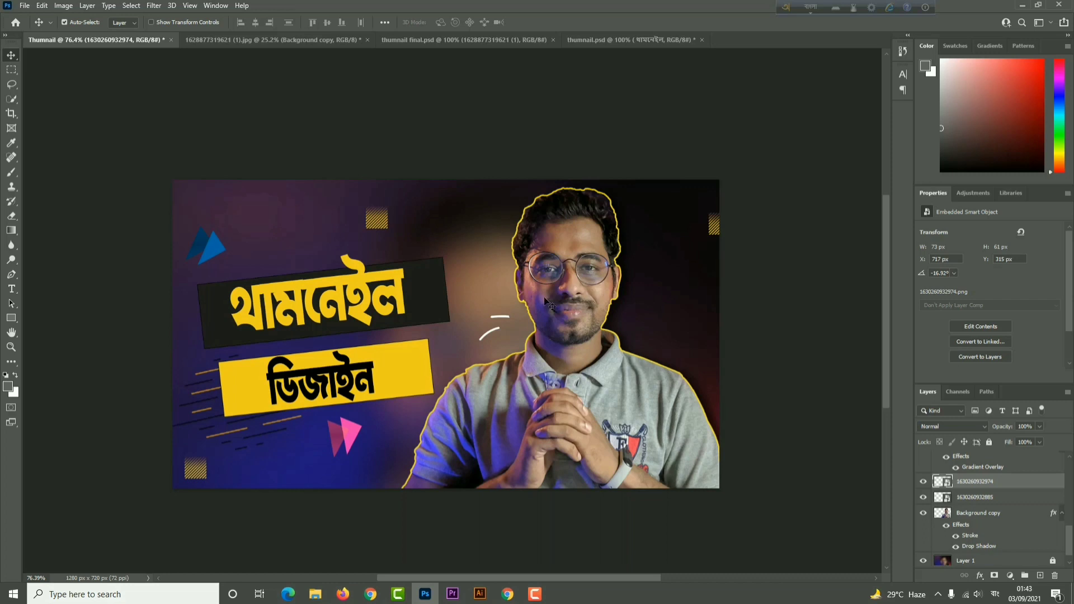
Save the layered thumbnail as Thumnail PSD, replacing the existing thumnail.psd.
click(22, 5)
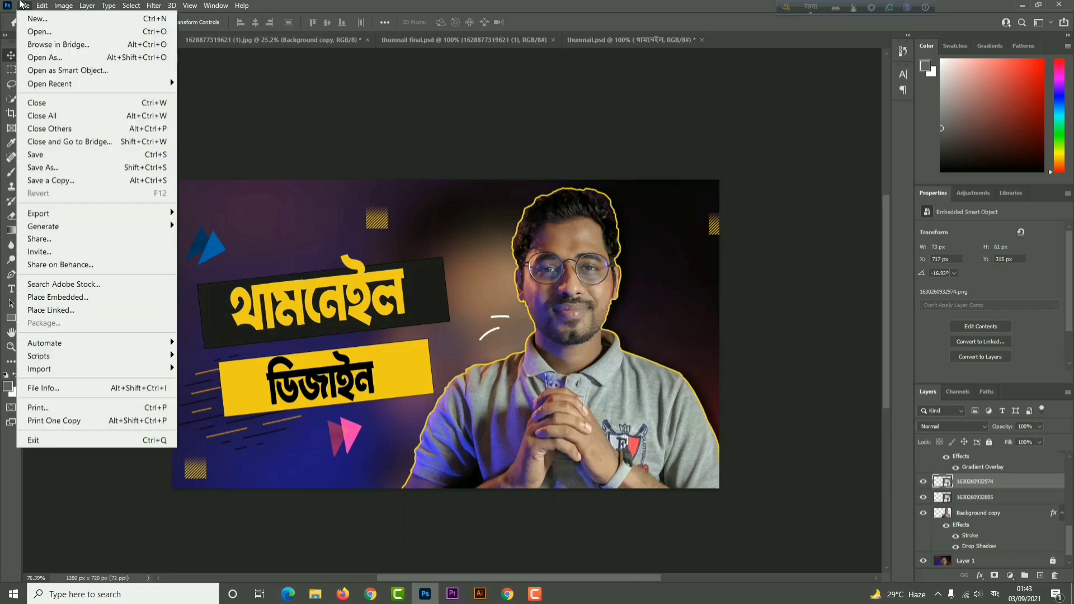
click(40, 155)
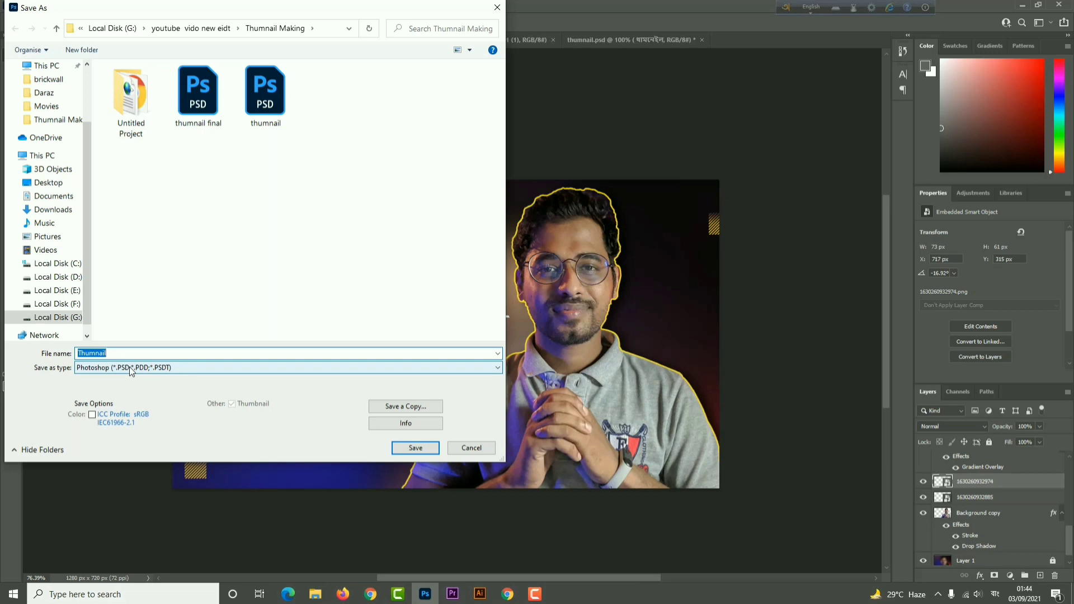
click(417, 449)
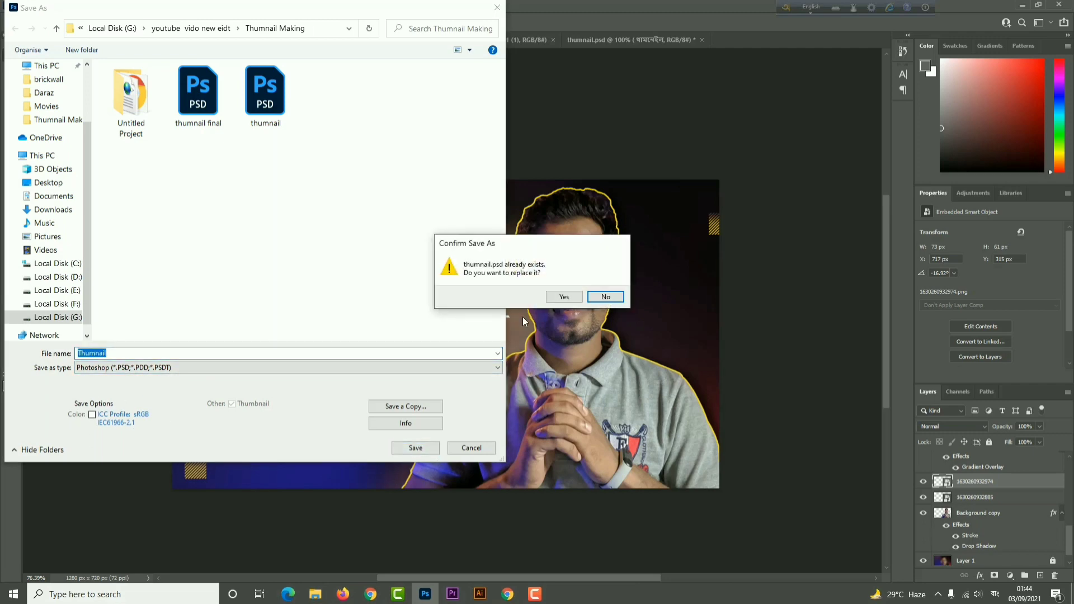
click(560, 299)
click(544, 230)
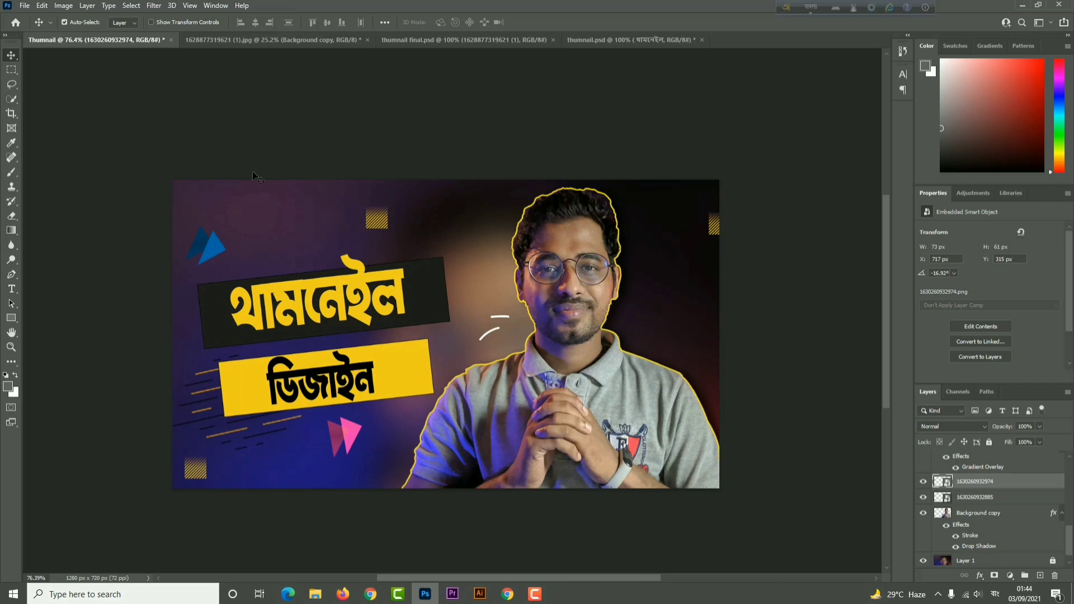
Save a JPEG copy named Thumnail at maximum quality.
click(28, 10)
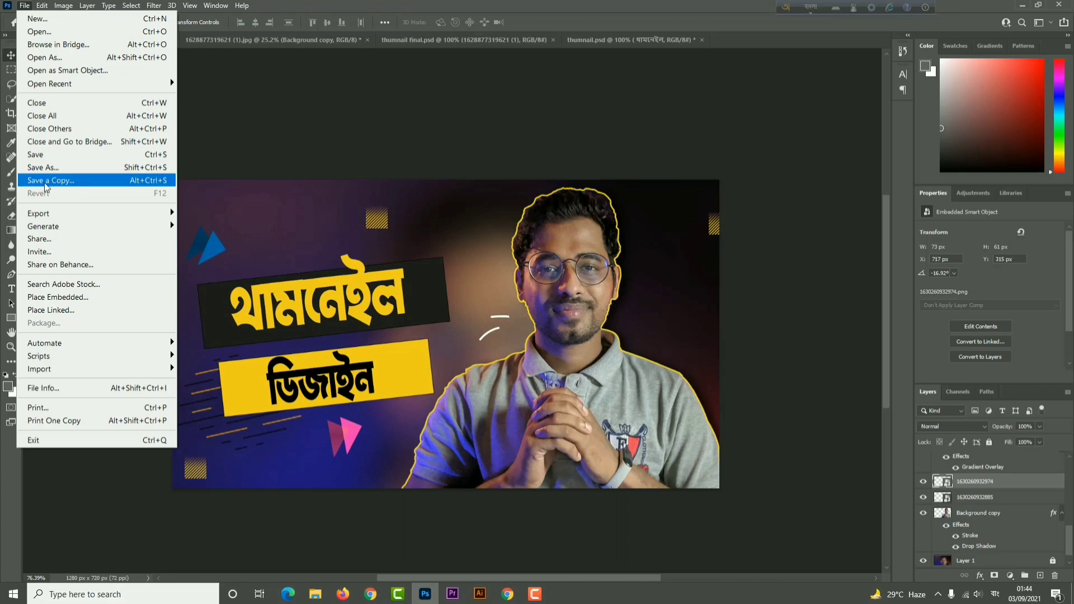
click(59, 185)
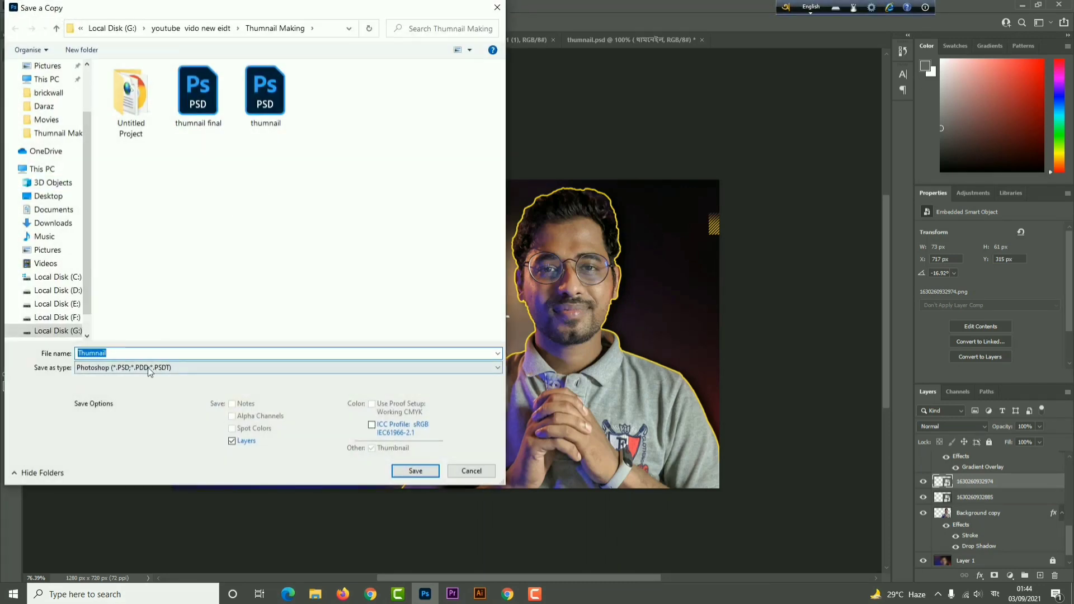
click(148, 367)
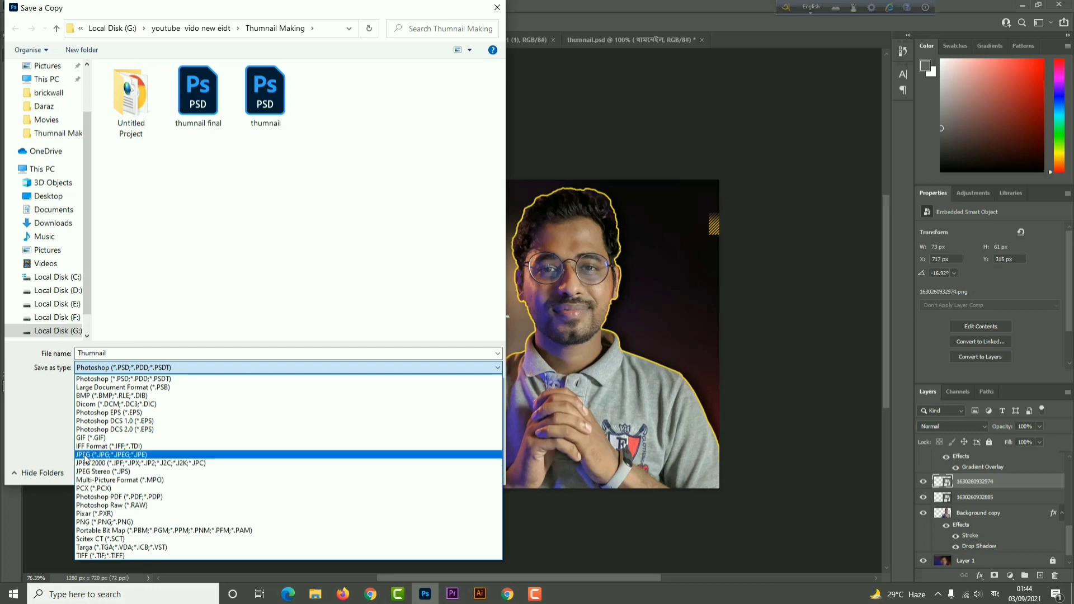
click(97, 456)
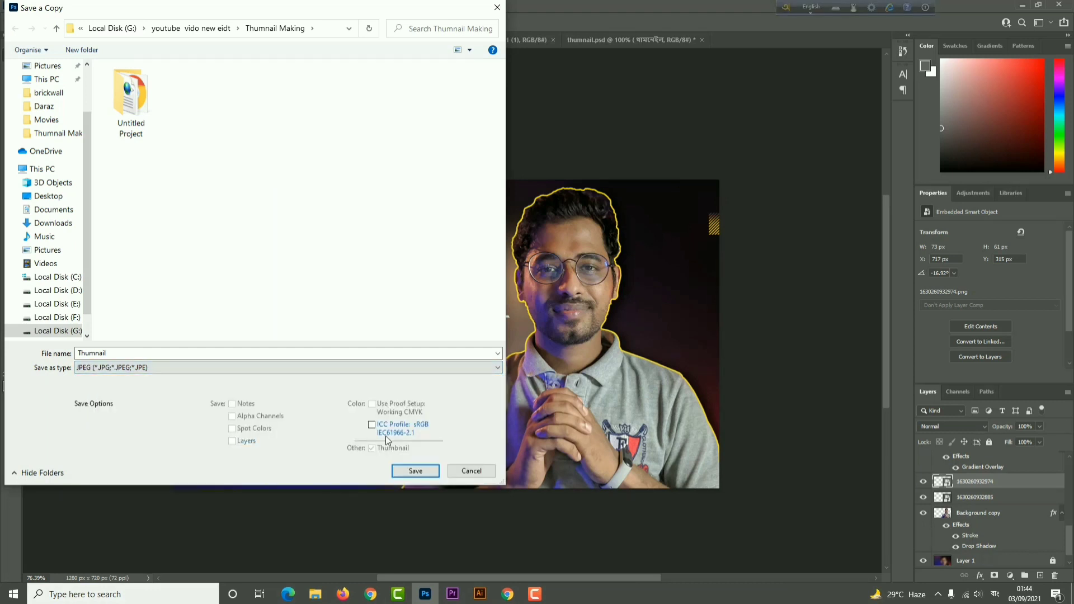
click(418, 472)
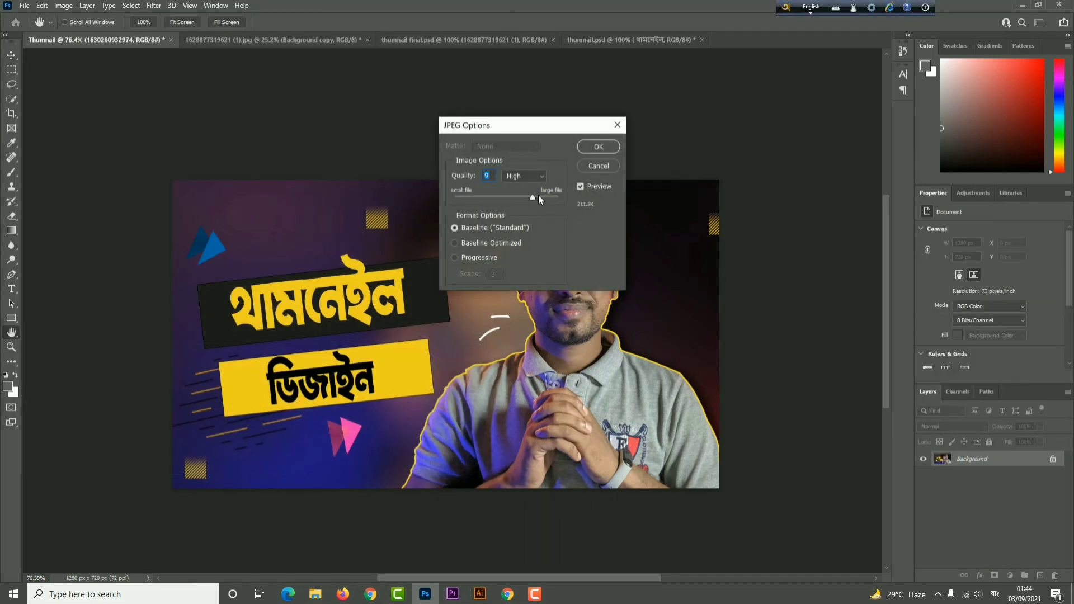
drag(538, 195, 557, 197)
click(594, 148)
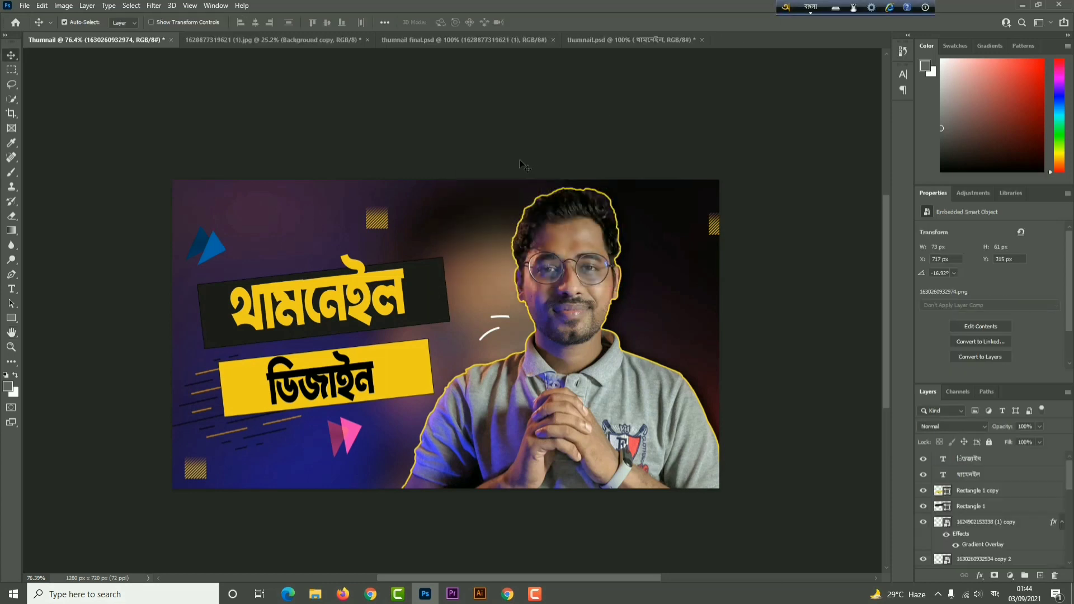